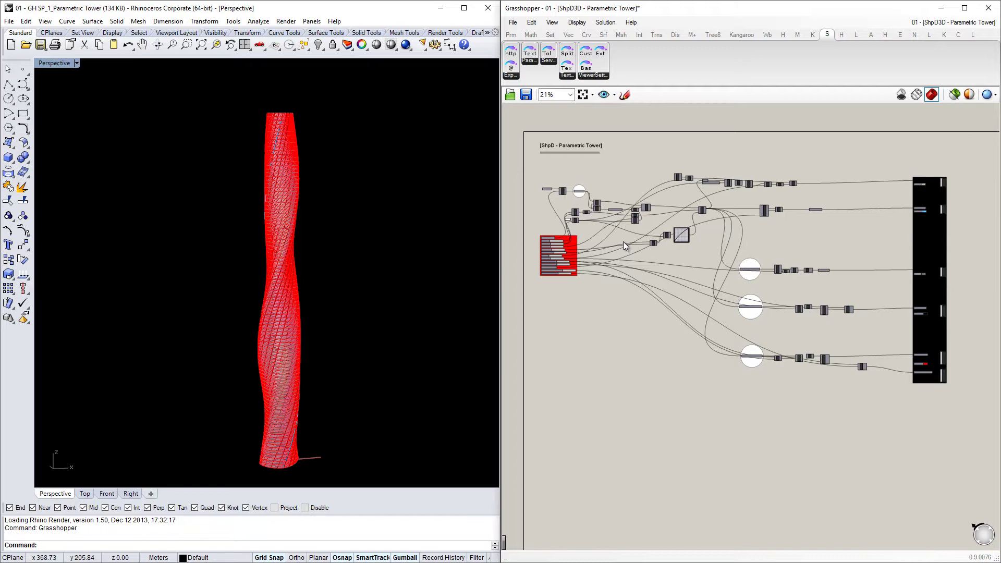
Step: Examine the twisted tower's top slab, facade panels and overall form in the perspective view
{"action": "right_click_drag", "start_coordinate": [284, 240], "coordinate": [295, 140]}
{"action": "scroll", "coordinate": [295, 139], "scroll_direction": "up", "scroll_amount": 5}
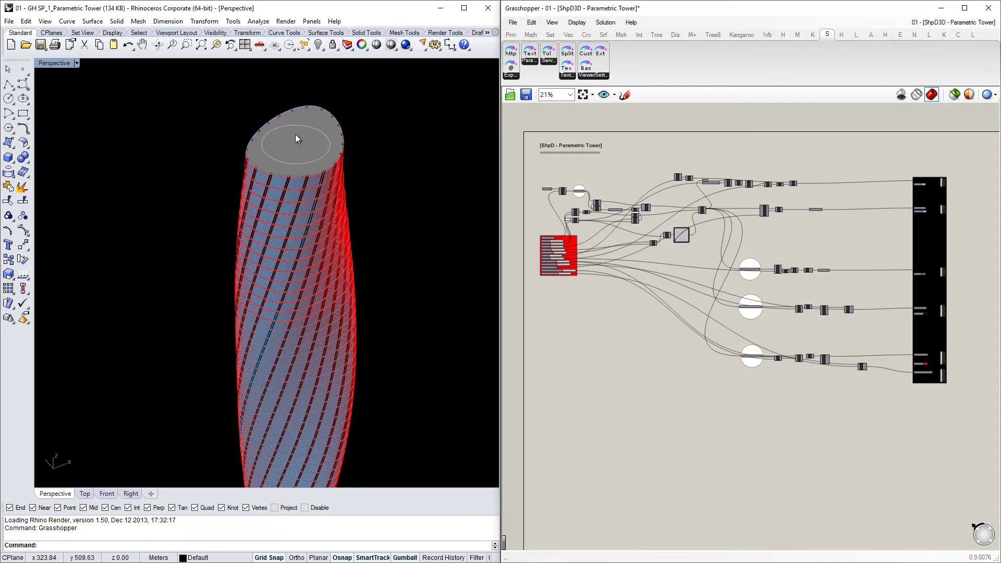
{"action": "right_click_drag", "start_coordinate": [295, 133], "coordinate": [275, 199]}
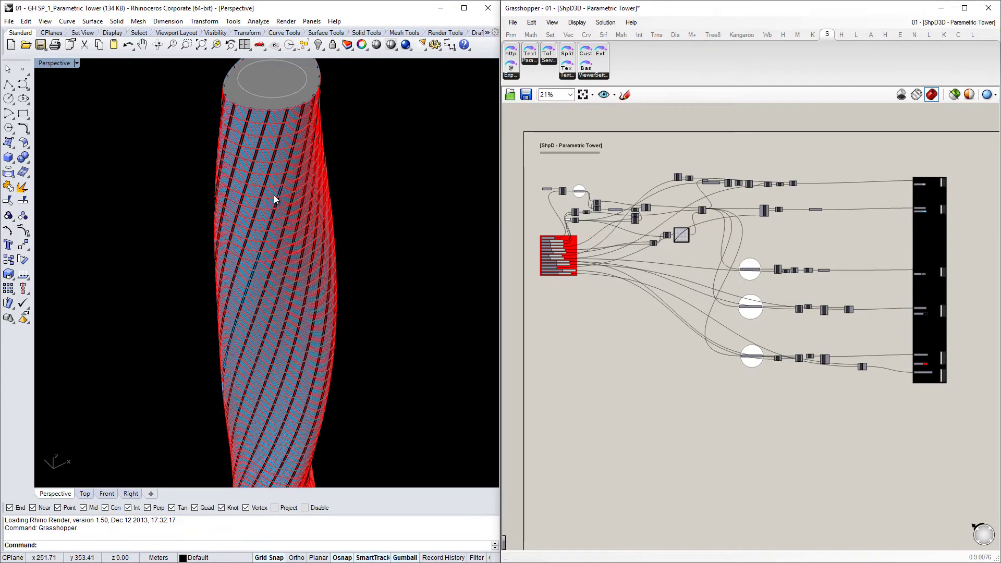
{"action": "scroll", "coordinate": [276, 199], "scroll_direction": "down", "scroll_amount": 6}
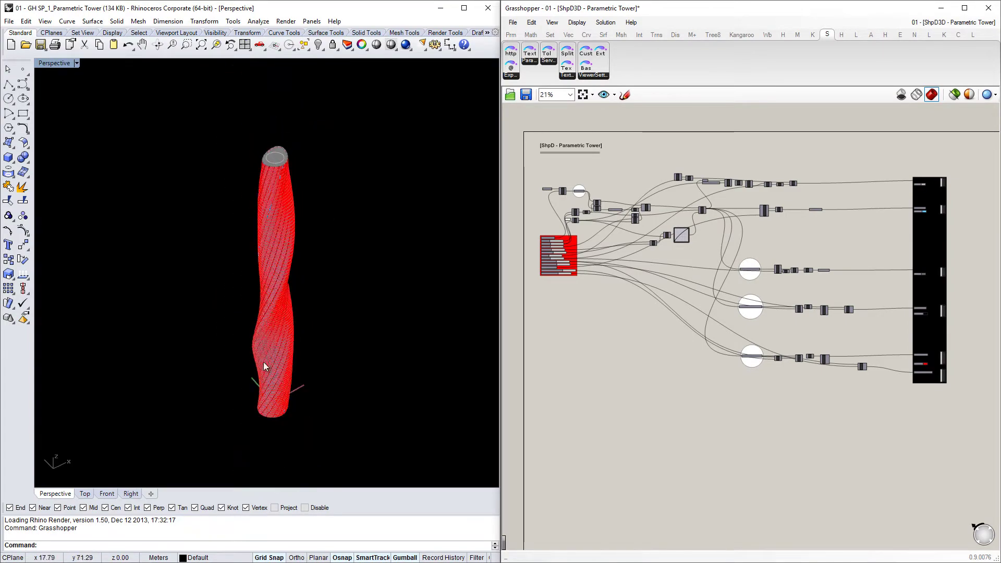
{"action": "scroll", "coordinate": [285, 312], "scroll_direction": "up", "scroll_amount": 10}
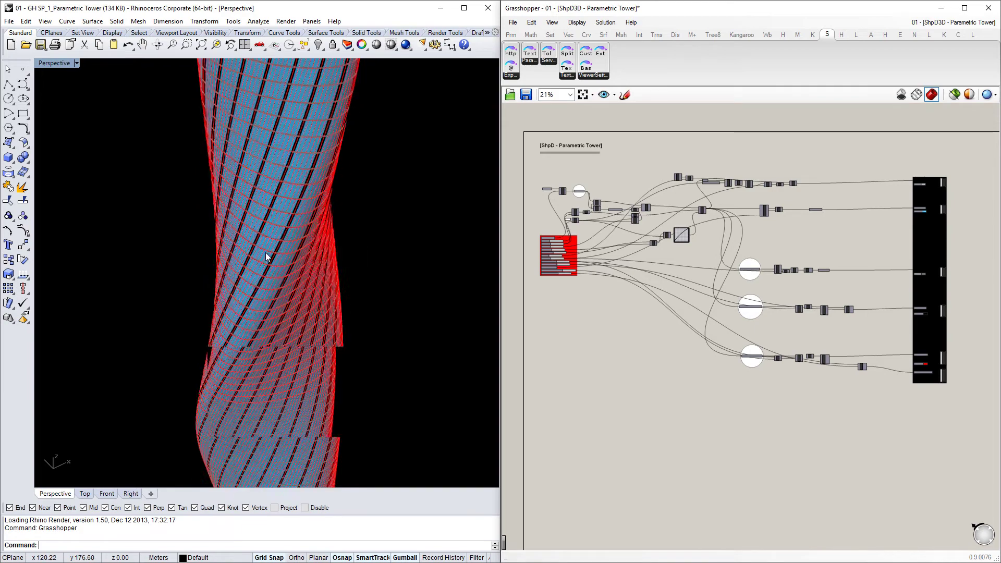
{"action": "scroll", "coordinate": [265, 255], "scroll_direction": "down", "scroll_amount": 8}
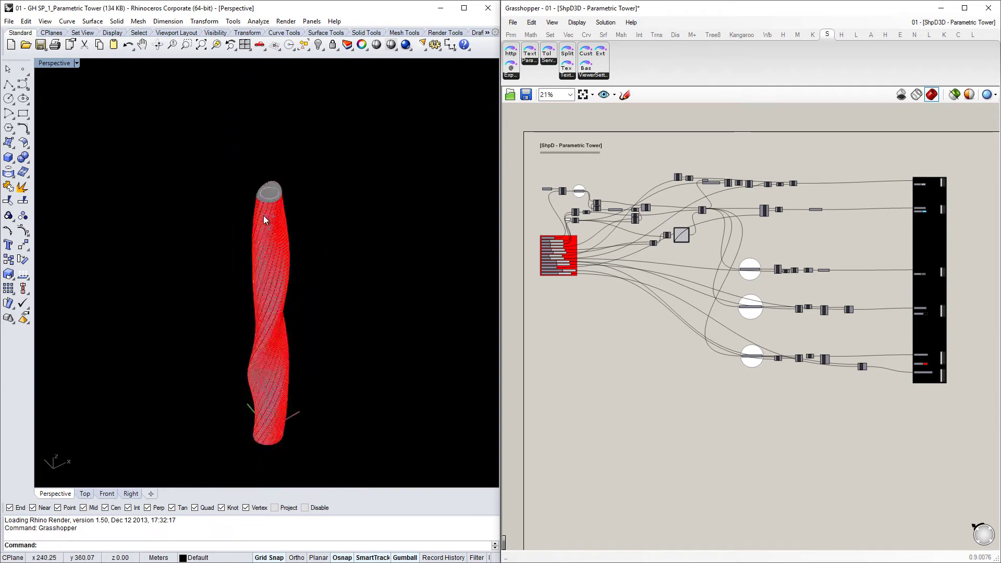
{"action": "scroll", "coordinate": [264, 213], "scroll_direction": "up", "scroll_amount": 8}
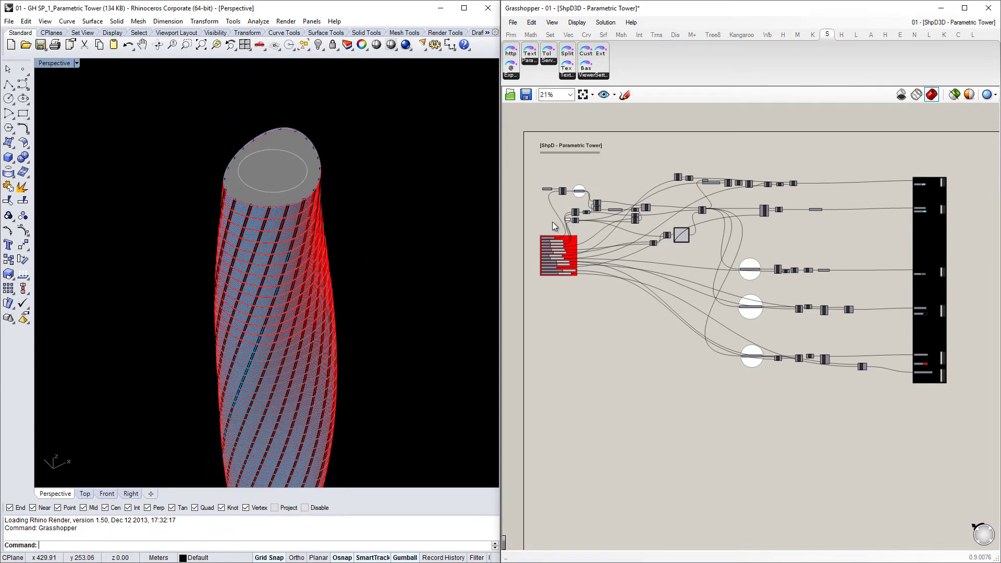
Step: Review the Selected Profile part of the definition and the sliders in the Main Tower Controls group
{"action": "scroll", "coordinate": [552, 221], "scroll_direction": "up", "scroll_amount": 3}
{"action": "scroll", "coordinate": [605, 224], "scroll_direction": "up", "scroll_amount": 5}
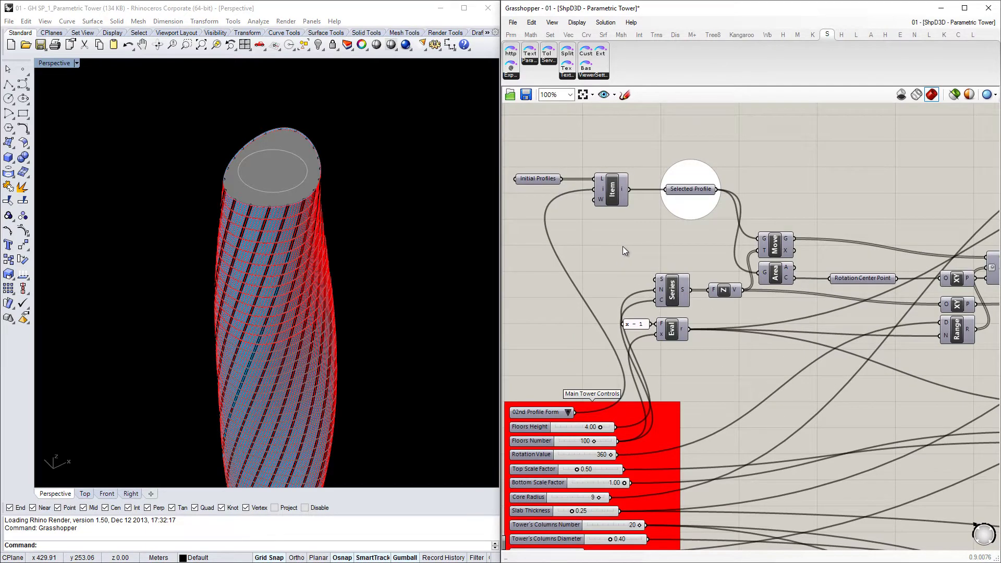
{"action": "right_click_drag", "start_coordinate": [647, 211], "coordinate": [673, 179]}
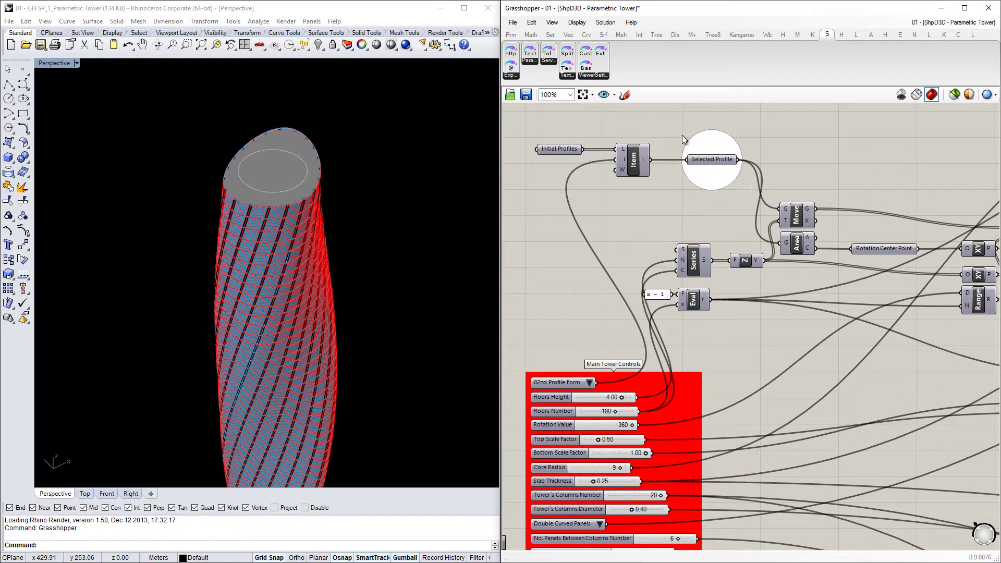
{"action": "left_click_drag", "start_coordinate": [681, 132], "coordinate": [754, 221]}
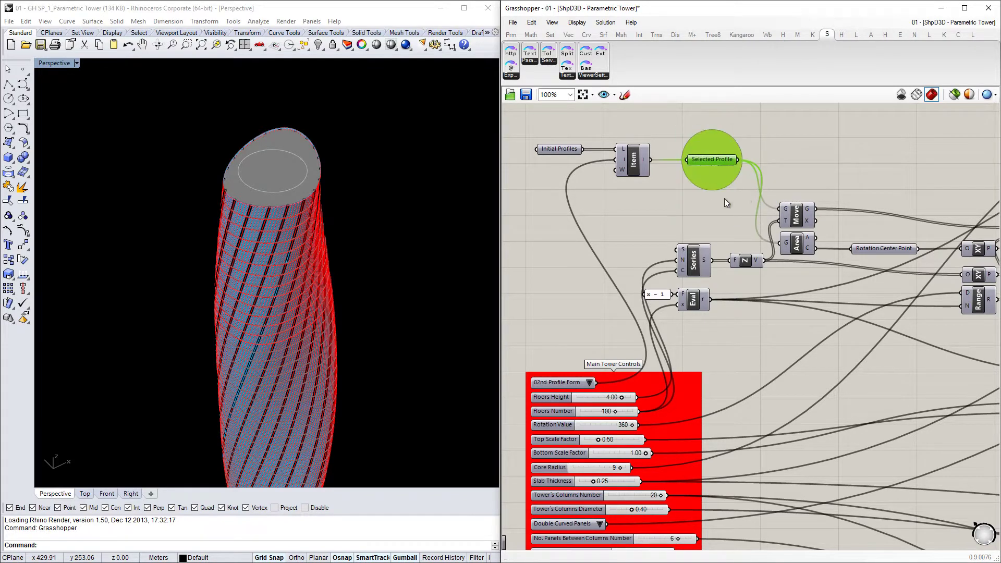
{"action": "scroll", "coordinate": [672, 195], "scroll_direction": "down", "scroll_amount": 1}
{"action": "scroll", "coordinate": [565, 250], "scroll_direction": "up", "scroll_amount": 3}
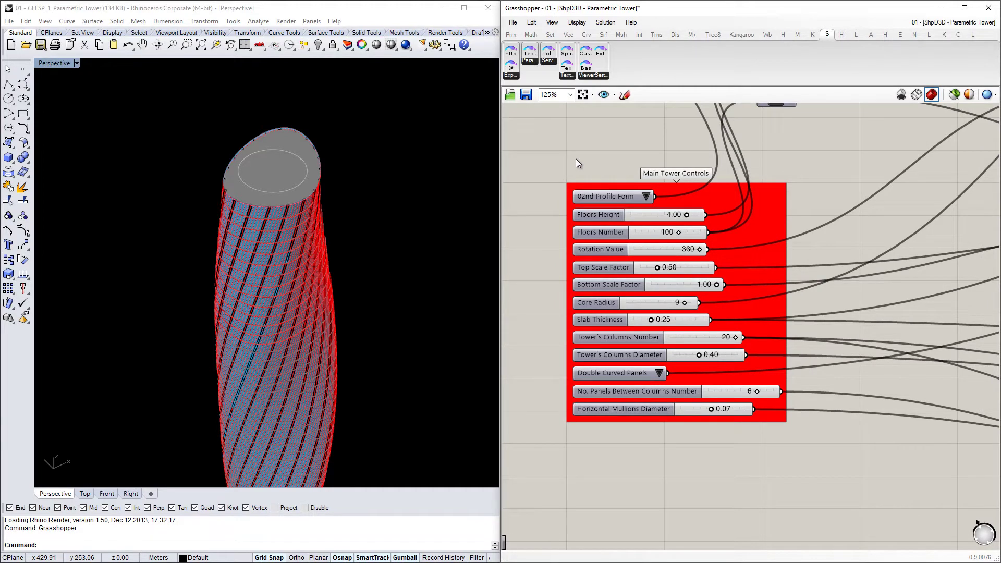
{"action": "left_click_drag", "start_coordinate": [542, 139], "coordinate": [837, 480]}
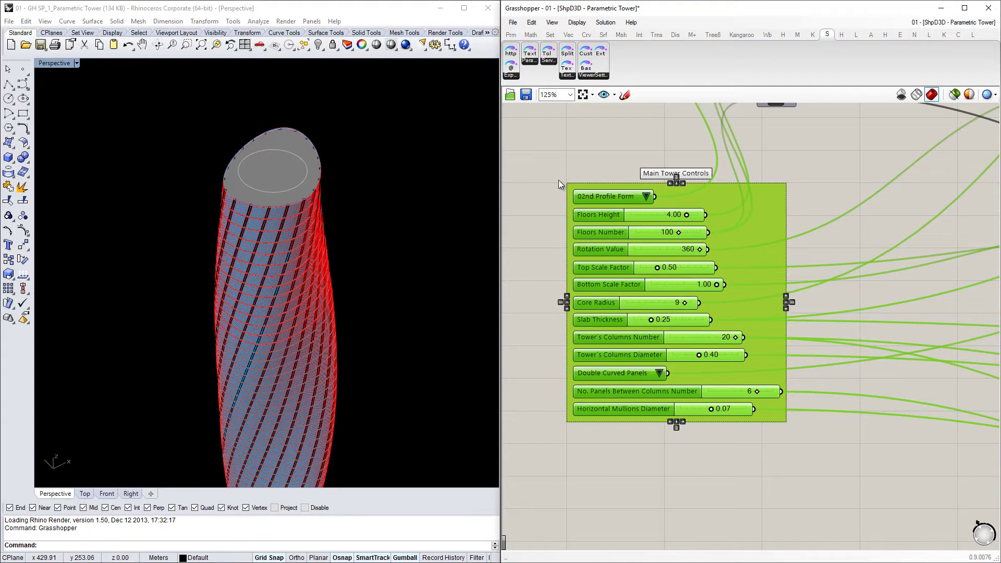
Step: Review the output group with the colour swatches, checking what the Final Core preview component displays in the model
{"action": "scroll", "coordinate": [556, 208], "scroll_direction": "down", "scroll_amount": 5}
{"action": "right_click_drag", "start_coordinate": [555, 207], "coordinate": [788, 230]}
{"action": "scroll", "coordinate": [765, 247], "scroll_direction": "up", "scroll_amount": 3}
{"action": "scroll", "coordinate": [774, 161], "scroll_direction": "up", "scroll_amount": 3}
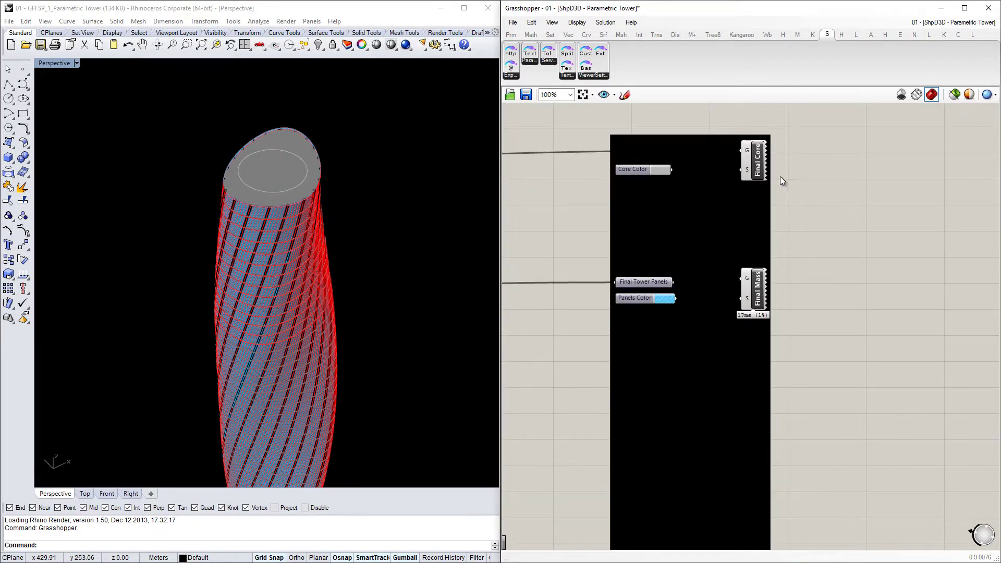
{"action": "scroll", "coordinate": [788, 199], "scroll_direction": "down", "scroll_amount": 2}
{"action": "scroll", "coordinate": [782, 196], "scroll_direction": "up", "scroll_amount": 3}
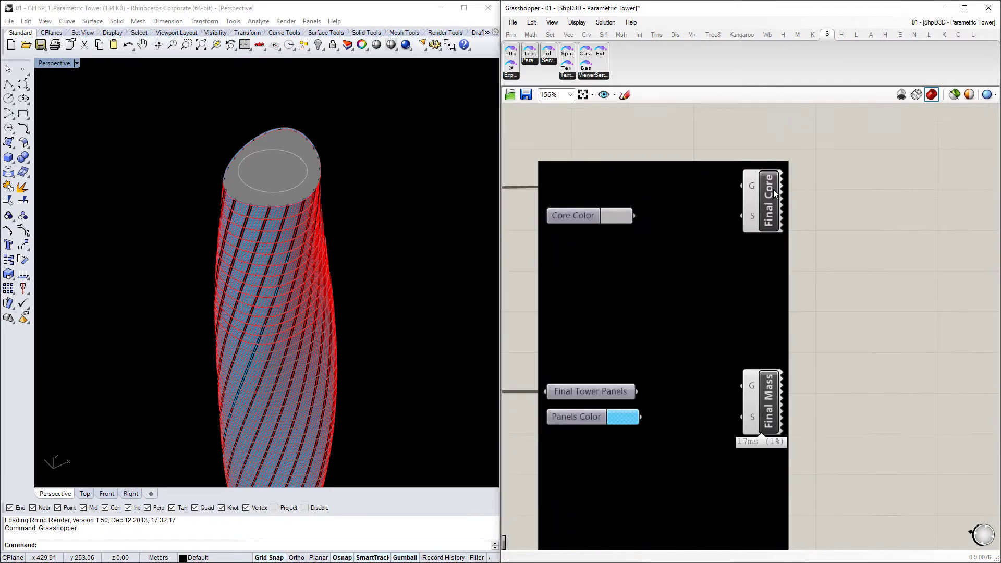
{"action": "left_click", "coordinate": [788, 208]}
{"action": "scroll", "coordinate": [773, 227], "scroll_direction": "up", "scroll_amount": 1}
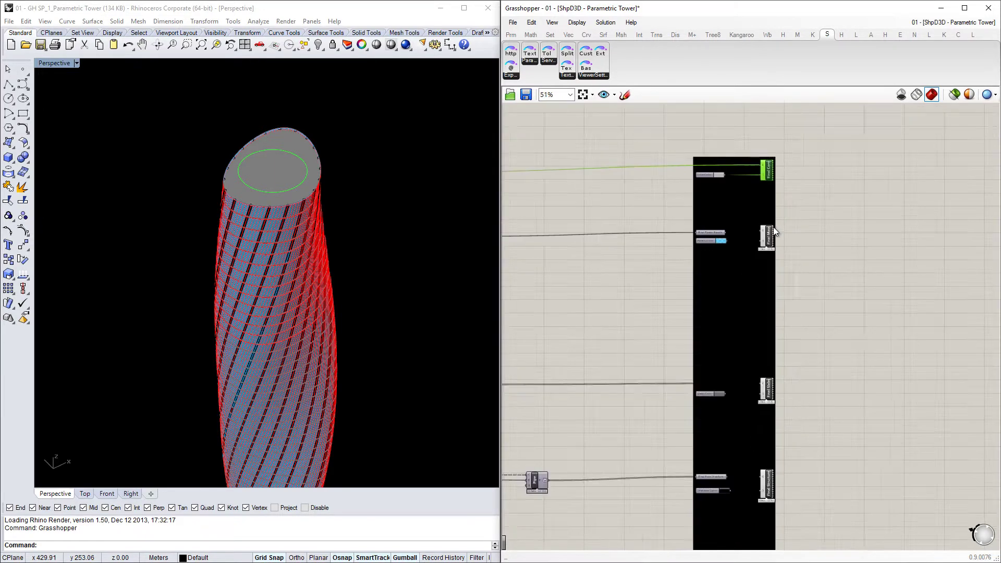
{"action": "left_click", "coordinate": [847, 183]}
Step: Examine the tower with its current profile from above, from its top slab and core down to its base
{"action": "scroll", "coordinate": [736, 238], "scroll_direction": "down", "scroll_amount": 10}
{"action": "scroll", "coordinate": [691, 229], "scroll_direction": "up", "scroll_amount": 5}
{"action": "right_click_drag", "start_coordinate": [300, 225], "coordinate": [287, 159]}
{"action": "scroll", "coordinate": [277, 127], "scroll_direction": "down", "scroll_amount": 8}
{"action": "scroll", "coordinate": [284, 178], "scroll_direction": "down", "scroll_amount": 1}
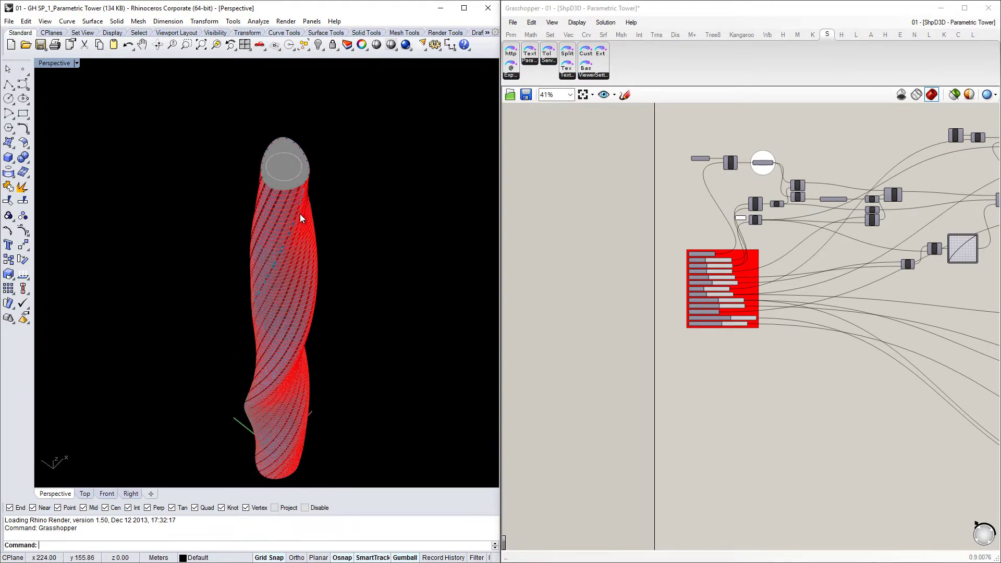
{"action": "scroll", "coordinate": [282, 255], "scroll_direction": "up", "scroll_amount": 2}
{"action": "scroll", "coordinate": [308, 140], "scroll_direction": "up", "scroll_amount": 4}
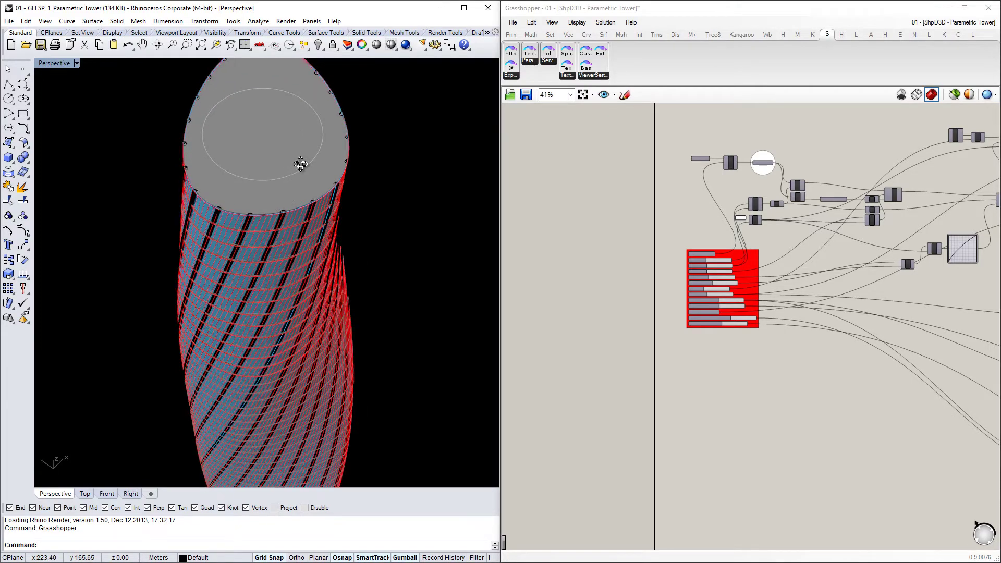
{"action": "scroll", "coordinate": [292, 172], "scroll_direction": "down", "scroll_amount": 1}
{"action": "scroll", "coordinate": [280, 212], "scroll_direction": "down", "scroll_amount": 4}
{"action": "right_click_drag", "start_coordinate": [282, 208], "coordinate": [275, 283]}
{"action": "scroll", "coordinate": [261, 346], "scroll_direction": "up", "scroll_amount": 1}
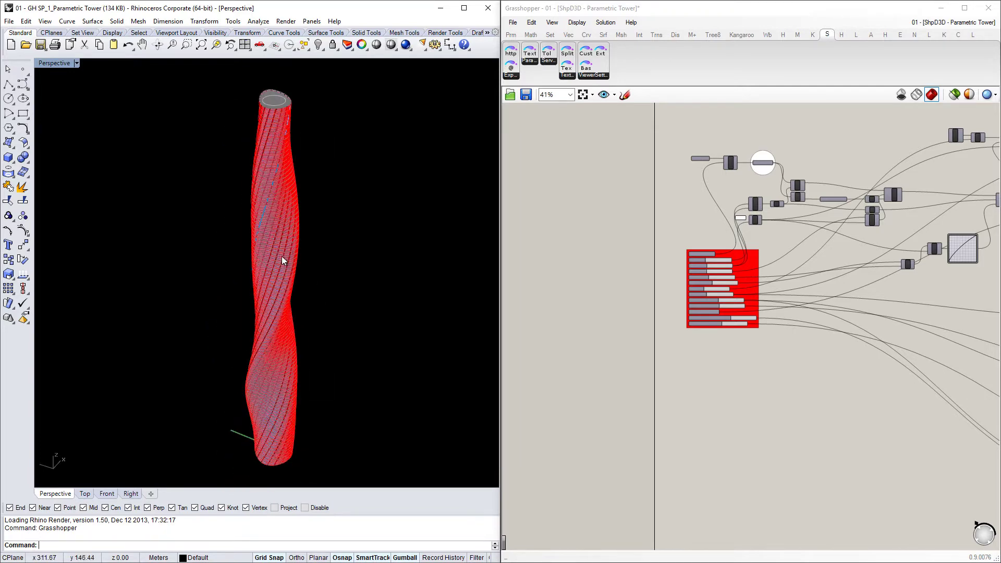
Step: Set the profile selector in the Main Tower Controls group to 01st Profile Form
{"action": "right_click_drag", "start_coordinate": [660, 271], "coordinate": [613, 286]}
{"action": "scroll", "coordinate": [670, 198], "scroll_direction": "up", "scroll_amount": 4}
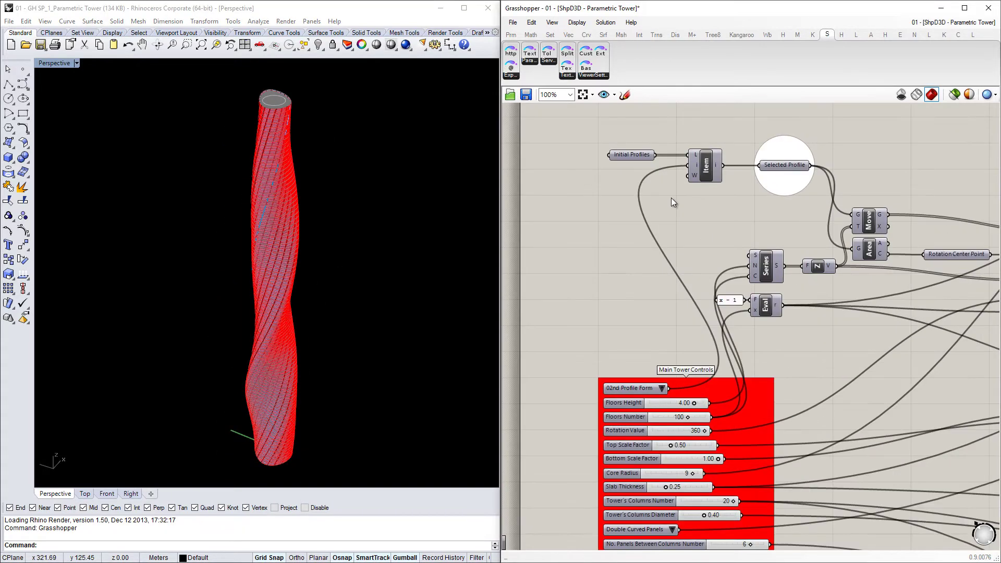
{"action": "scroll", "coordinate": [651, 295], "scroll_direction": "down", "scroll_amount": 2}
{"action": "scroll", "coordinate": [655, 312], "scroll_direction": "up", "scroll_amount": 2}
{"action": "scroll", "coordinate": [633, 212], "scroll_direction": "up", "scroll_amount": 2}
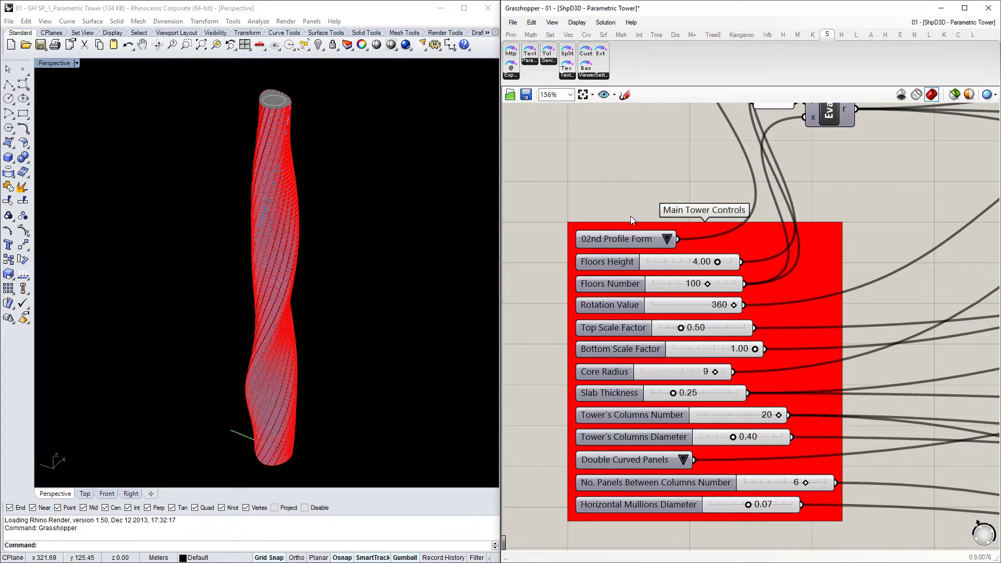
{"action": "scroll", "coordinate": [627, 238], "scroll_direction": "up", "scroll_amount": 4}
{"action": "left_click", "coordinate": [608, 238]}
{"action": "scroll", "coordinate": [608, 238], "scroll_direction": "down", "scroll_amount": 3}
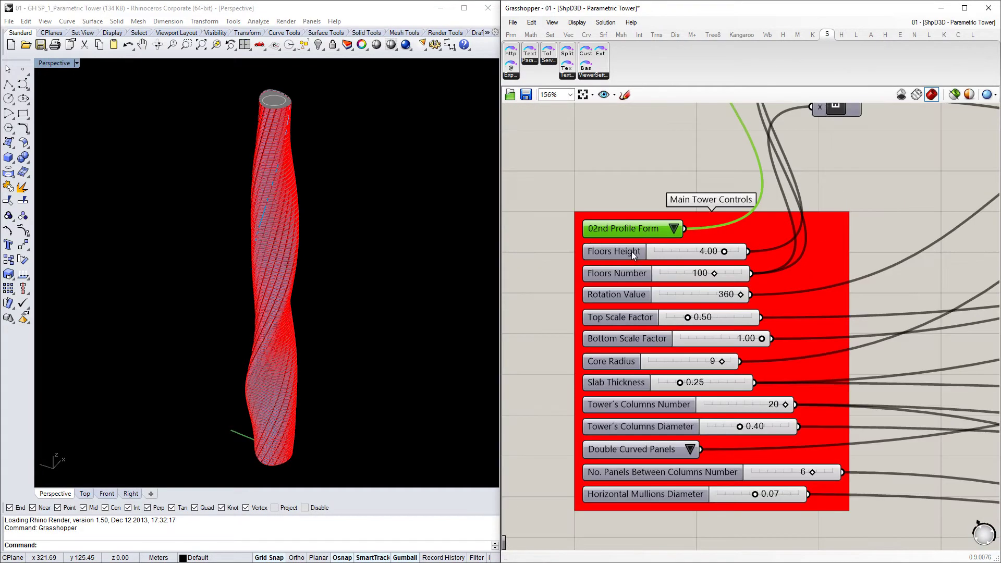
{"action": "scroll", "coordinate": [631, 251], "scroll_direction": "up", "scroll_amount": 2}
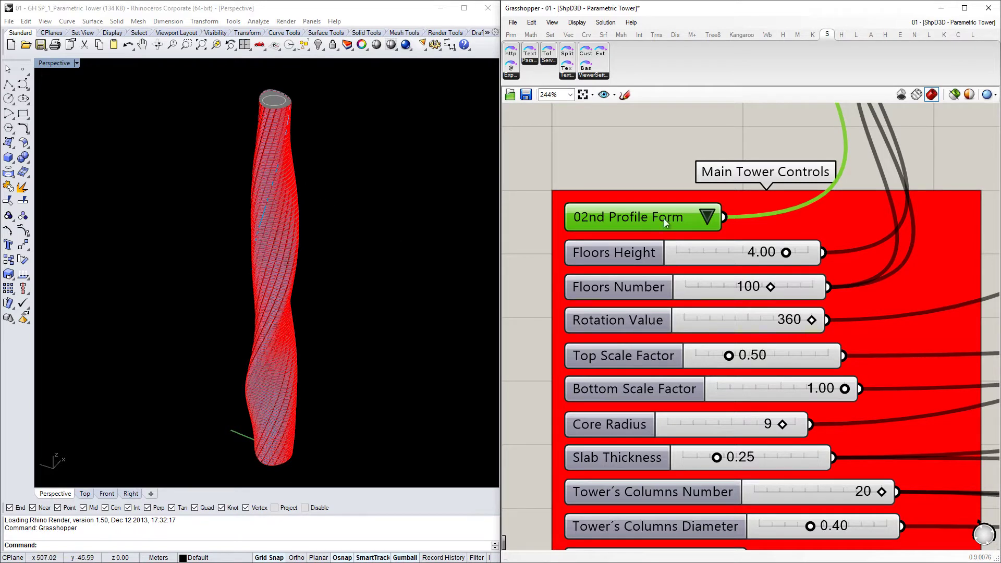
{"action": "left_click", "coordinate": [709, 218]}
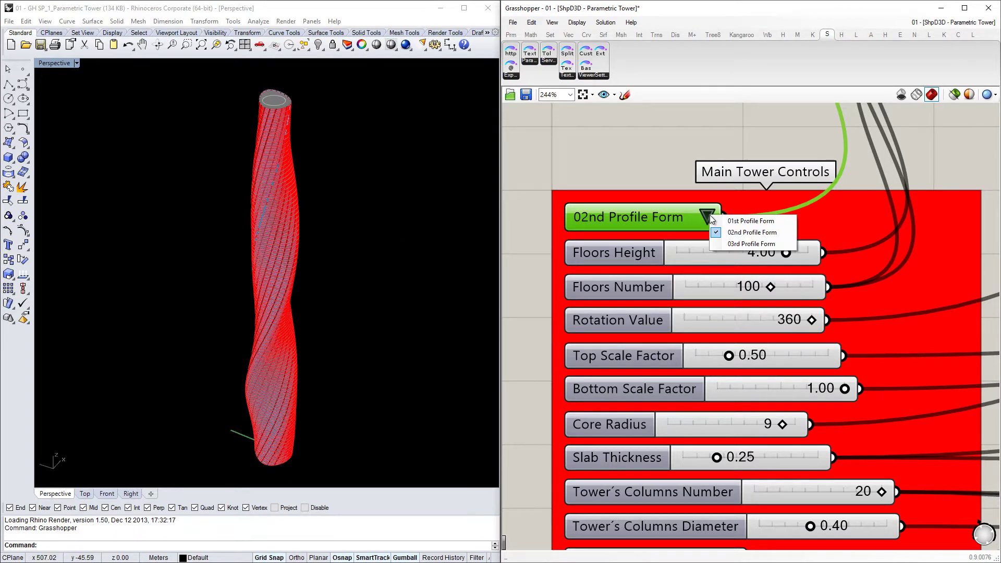
{"action": "left_click", "coordinate": [758, 232]}
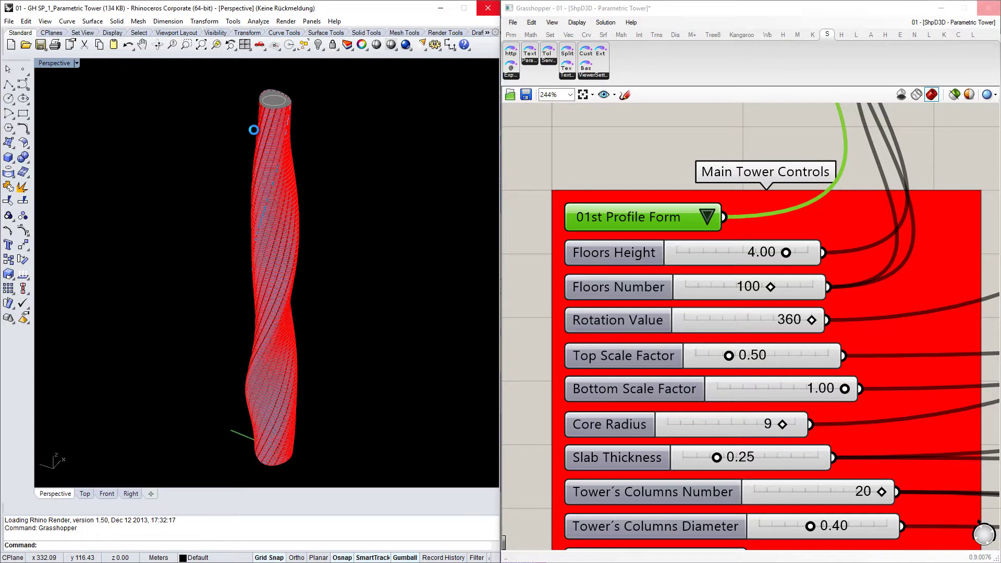
Step: Examine the tower generated from the 01st Profile Form from above, from the side and up close
{"action": "right_click_drag", "start_coordinate": [264, 136], "coordinate": [196, 136]}
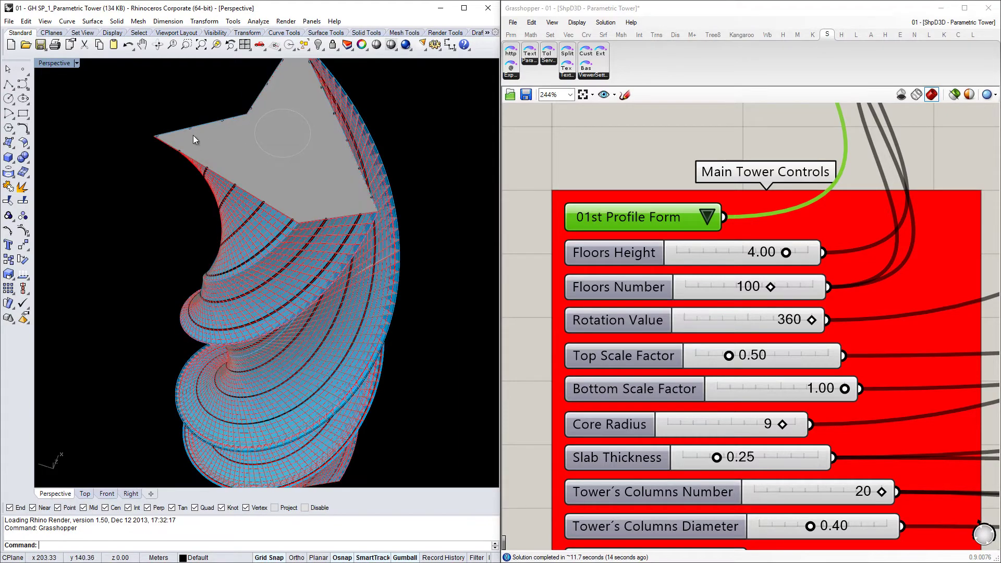
{"action": "right_click_drag", "start_coordinate": [170, 272], "coordinate": [252, 129]}
{"action": "mouse_move", "coordinate": [275, 247]}
{"action": "right_mouse_down"}
{"action": "mouse_move", "coordinate": [275, 196]}
{"action": "mouse_move", "coordinate": [262, 232]}
{"action": "right_mouse_up"}
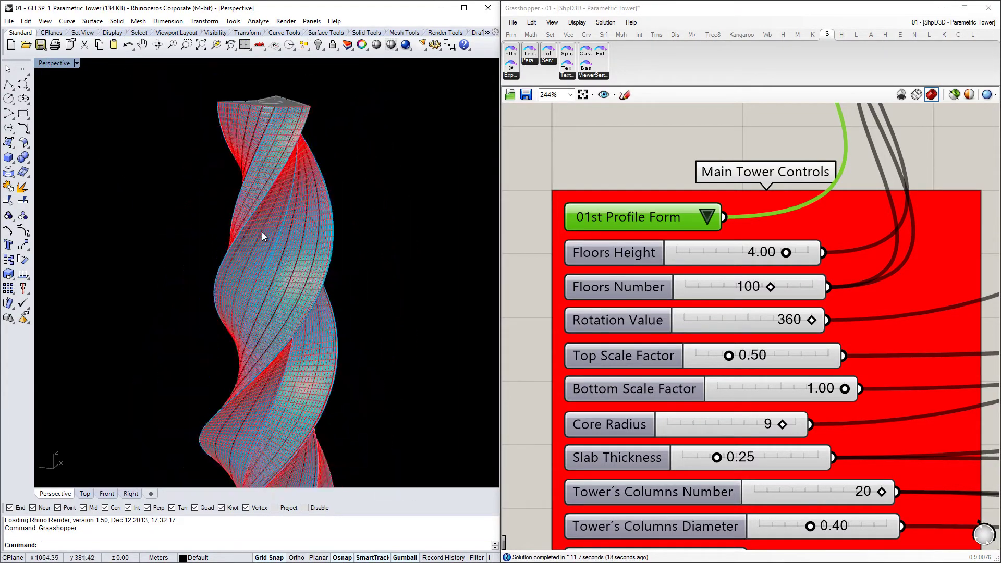
{"action": "scroll", "coordinate": [258, 224], "scroll_direction": "down", "scroll_amount": 2}
{"action": "scroll", "coordinate": [263, 219], "scroll_direction": "up", "scroll_amount": 5}
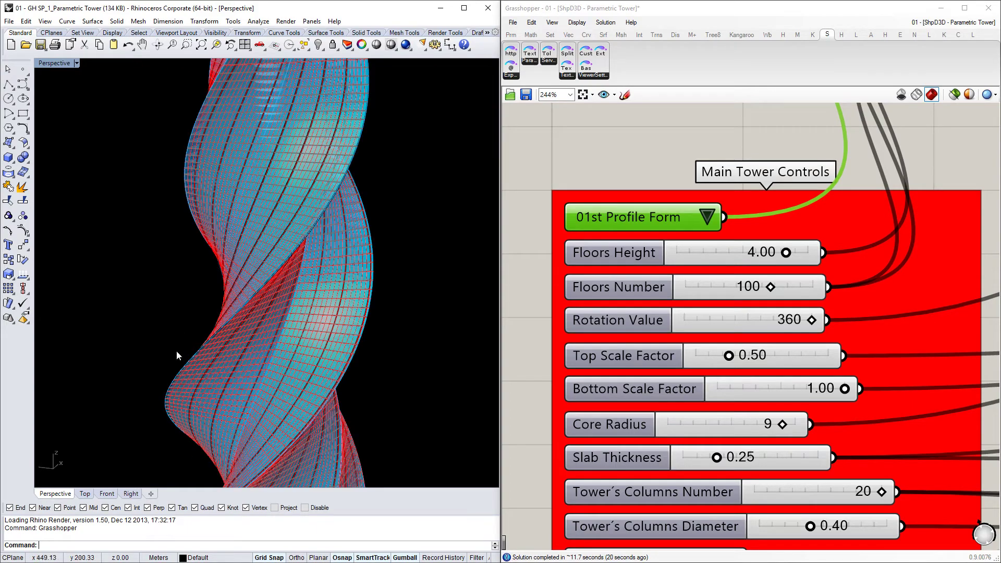
{"action": "scroll", "coordinate": [233, 230], "scroll_direction": "down", "scroll_amount": 3}
{"action": "scroll", "coordinate": [219, 248], "scroll_direction": "up", "scroll_amount": 4}
{"action": "right_click_drag", "start_coordinate": [219, 249], "coordinate": [229, 220]}
{"action": "scroll", "coordinate": [229, 220], "scroll_direction": "down", "scroll_amount": 6}
{"action": "scroll", "coordinate": [233, 218], "scroll_direction": "up", "scroll_amount": 5}
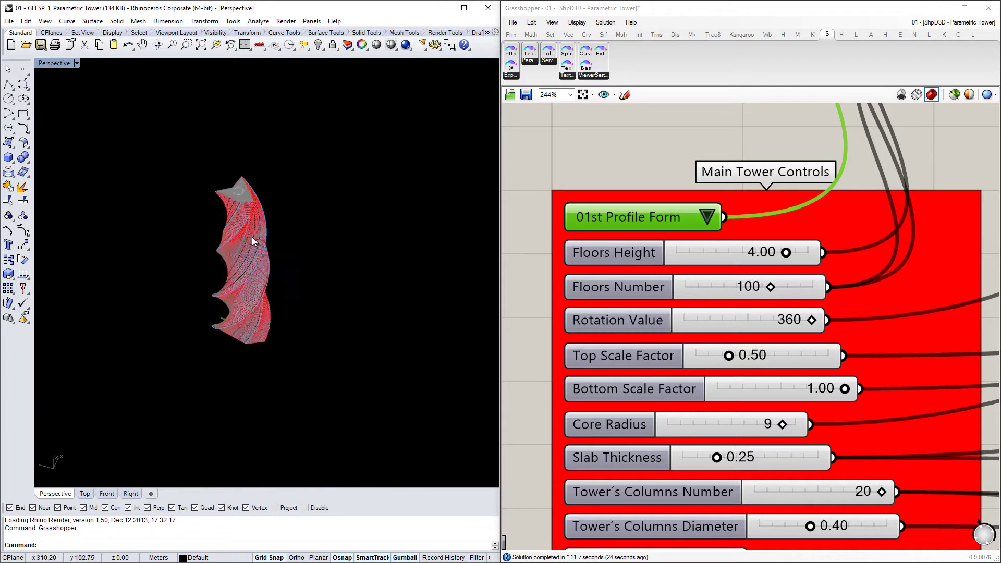
Step: Set the tower's profile selector to 03rd Profile Form and view the regenerated tower
{"action": "left_click", "coordinate": [705, 221]}
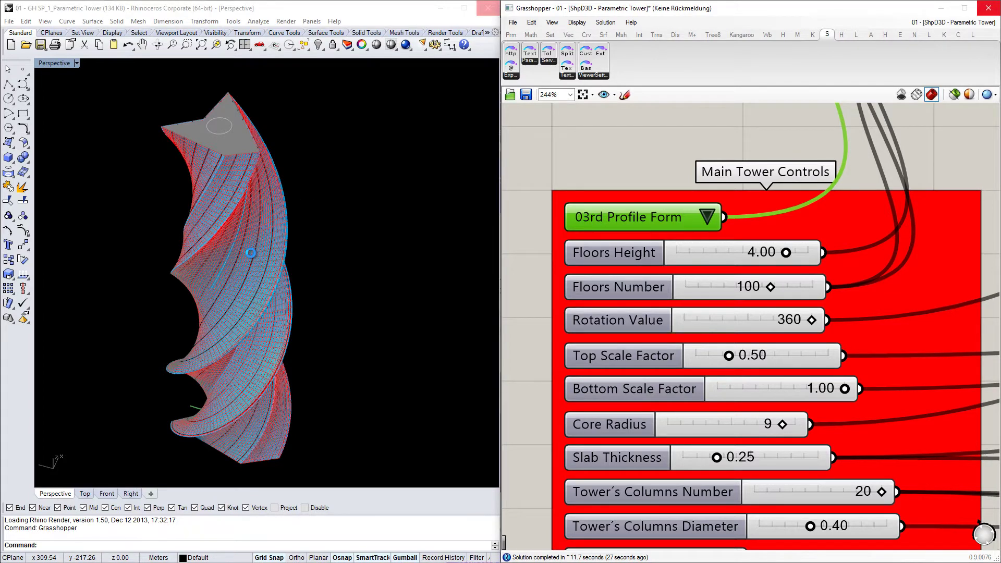
{"action": "right_click_drag", "start_coordinate": [233, 238], "coordinate": [233, 304]}
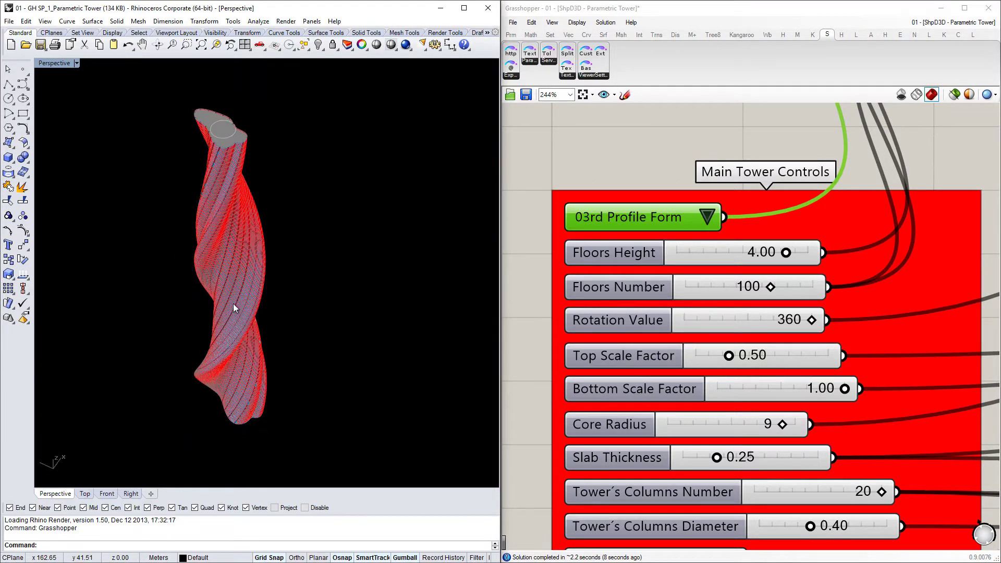
{"action": "right_click_drag", "start_coordinate": [148, 367], "coordinate": [200, 370]}
{"action": "right_click_drag", "start_coordinate": [136, 365], "coordinate": [201, 166]}
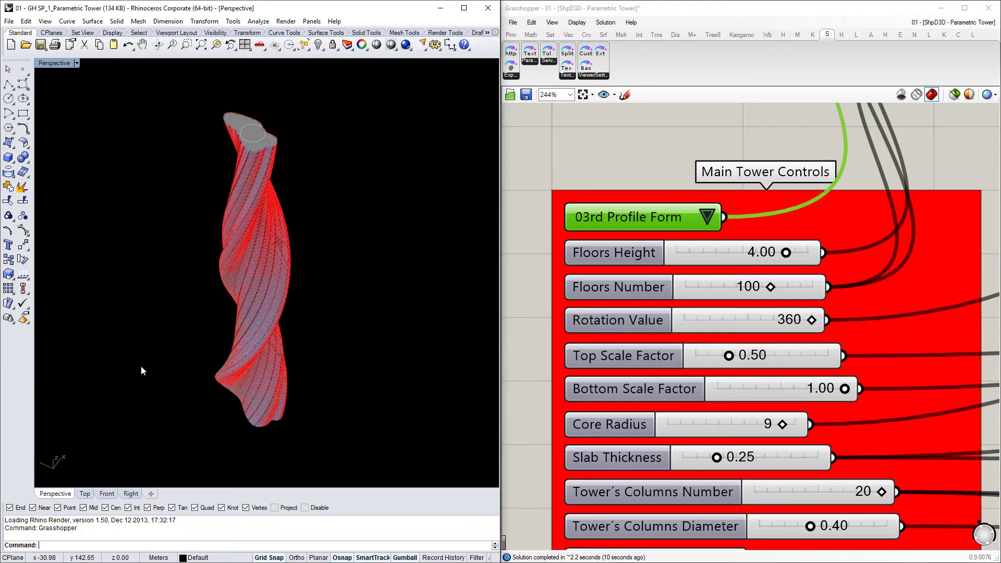
{"action": "right_click_drag", "start_coordinate": [244, 305], "coordinate": [263, 145]}
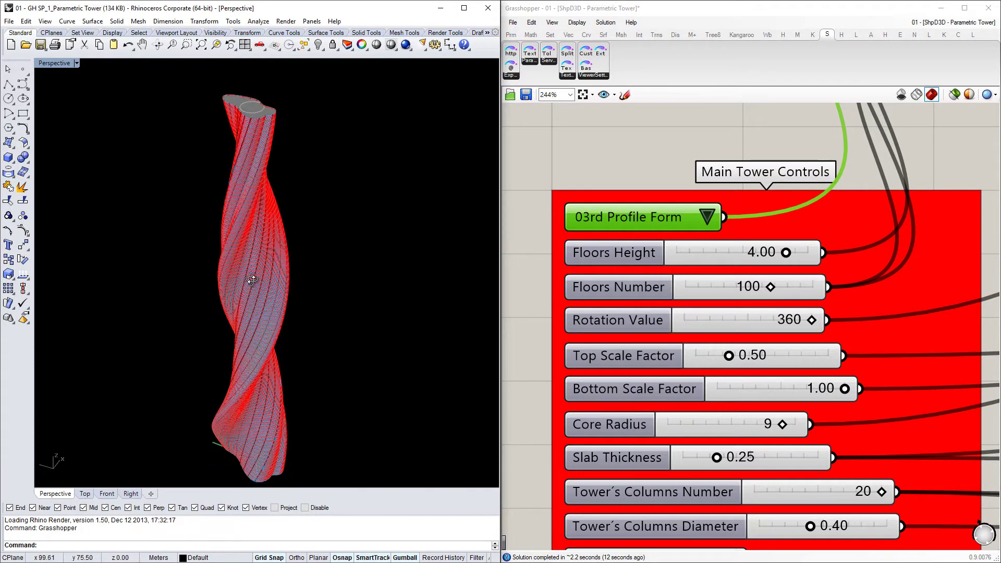
{"action": "right_click_drag", "start_coordinate": [278, 179], "coordinate": [170, 352]}
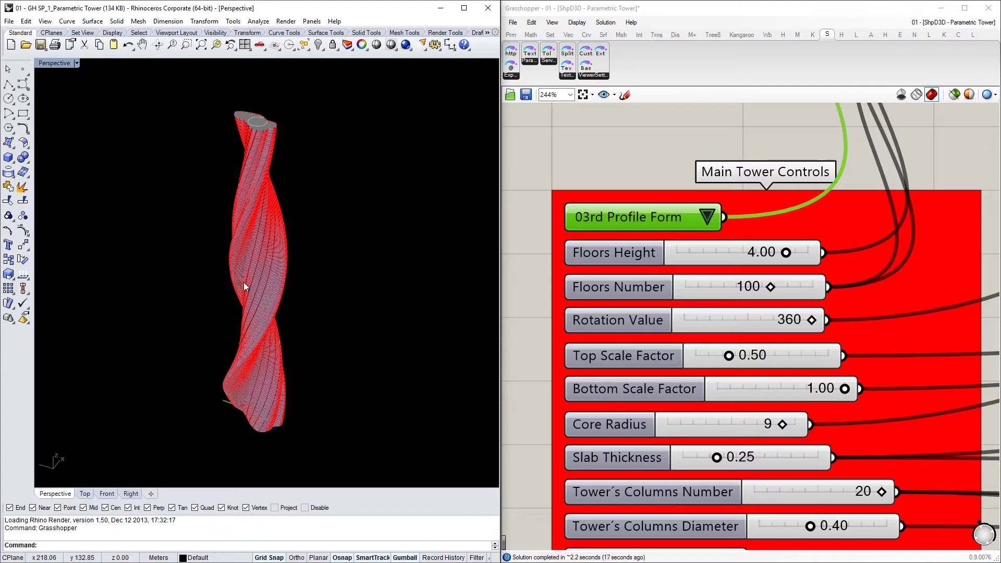
{"action": "scroll", "coordinate": [261, 116], "scroll_direction": "up", "scroll_amount": 2}
Step: Turn off the preview of all final display components in the black output group
{"action": "scroll", "coordinate": [688, 240], "scroll_direction": "down", "scroll_amount": 8}
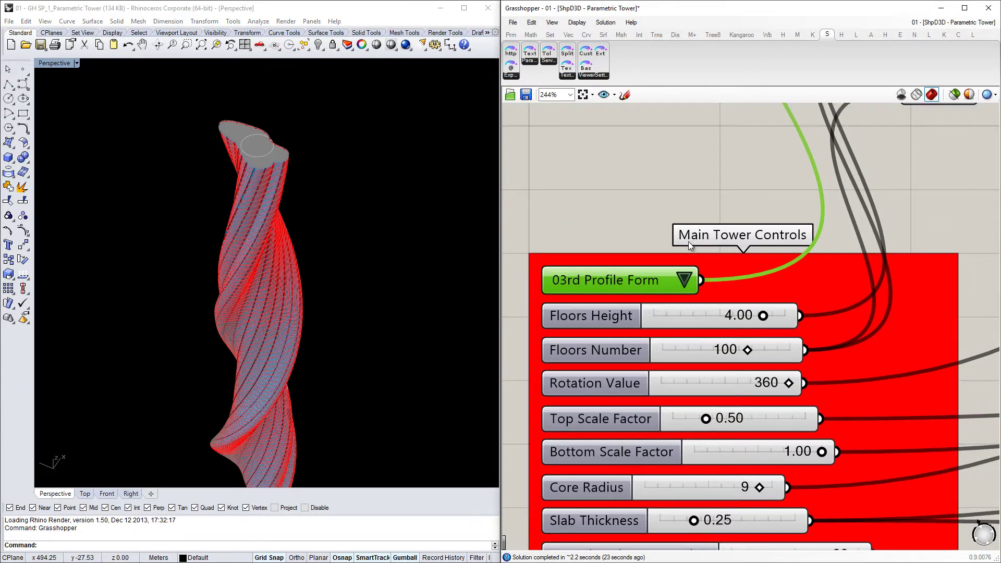
{"action": "scroll", "coordinate": [677, 229], "scroll_direction": "down", "scroll_amount": 3}
{"action": "scroll", "coordinate": [798, 291], "scroll_direction": "up", "scroll_amount": 3}
{"action": "right_click_drag", "start_coordinate": [797, 290], "coordinate": [711, 371]}
{"action": "left_click_drag", "start_coordinate": [723, 458], "coordinate": [689, 156]}
{"action": "middle_click", "coordinate": [707, 157]}
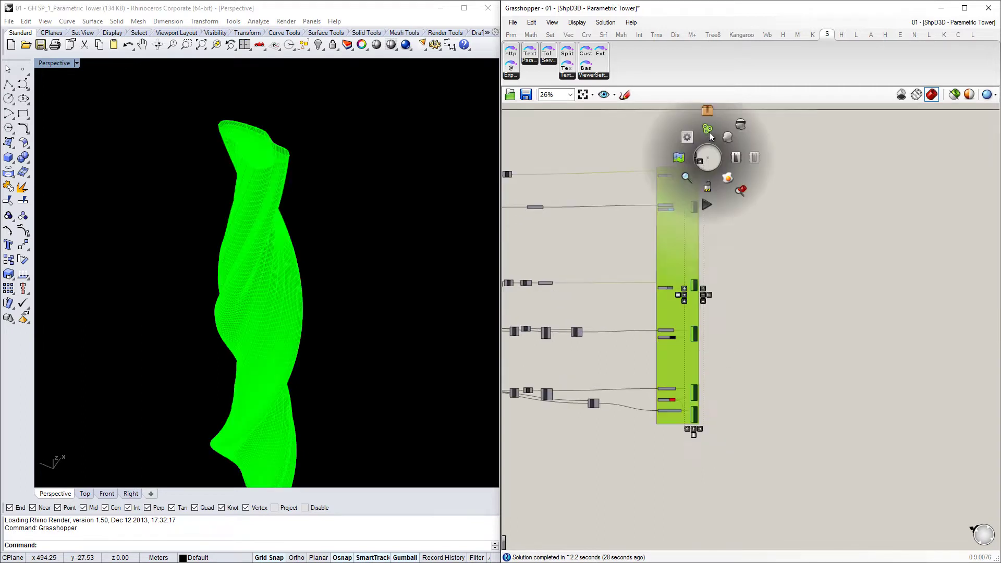
{"action": "left_click", "coordinate": [741, 124]}
Step: Turn on the preview of the Selected Profile parameter
{"action": "scroll", "coordinate": [770, 238], "scroll_direction": "down", "scroll_amount": 5}
{"action": "scroll", "coordinate": [742, 215], "scroll_direction": "up", "scroll_amount": 10}
{"action": "left_click_drag", "start_coordinate": [828, 225], "coordinate": [742, 130]}
{"action": "middle_click", "coordinate": [742, 129]}
{"action": "left_click", "coordinate": [764, 139]}
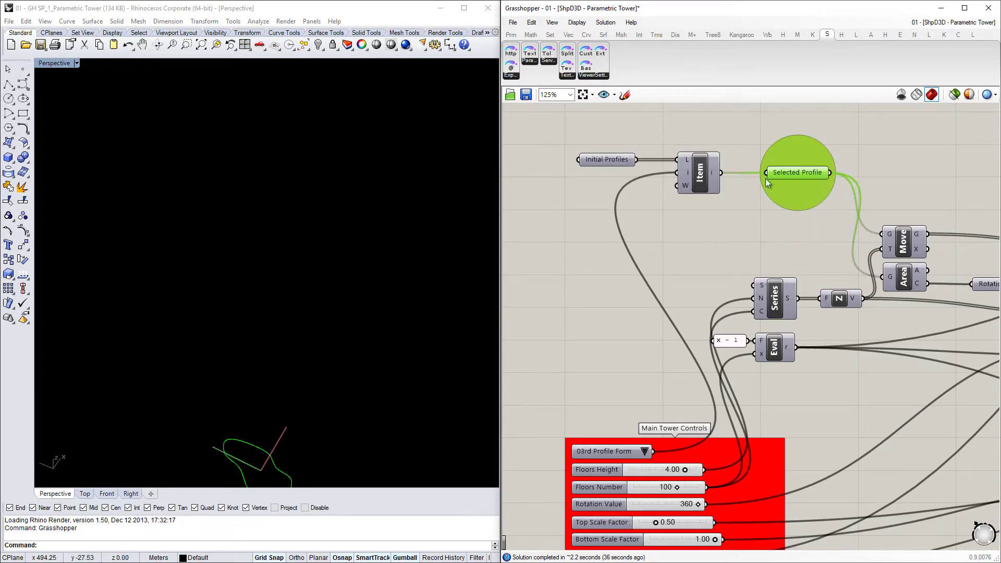
Step: Deselect the Selected Profile parameter and examine its base profile curve in the perspective view
{"action": "left_click", "coordinate": [669, 201]}
{"action": "scroll", "coordinate": [274, 260], "scroll_direction": "down", "scroll_amount": 3}
{"action": "scroll", "coordinate": [255, 252], "scroll_direction": "up", "scroll_amount": 3}
{"action": "scroll", "coordinate": [273, 257], "scroll_direction": "down", "scroll_amount": 1}
{"action": "scroll", "coordinate": [265, 263], "scroll_direction": "up", "scroll_amount": 5}
{"action": "right_click_drag", "start_coordinate": [267, 295], "coordinate": [221, 297]}
{"action": "scroll", "coordinate": [620, 271], "scroll_direction": "down", "scroll_amount": 3}
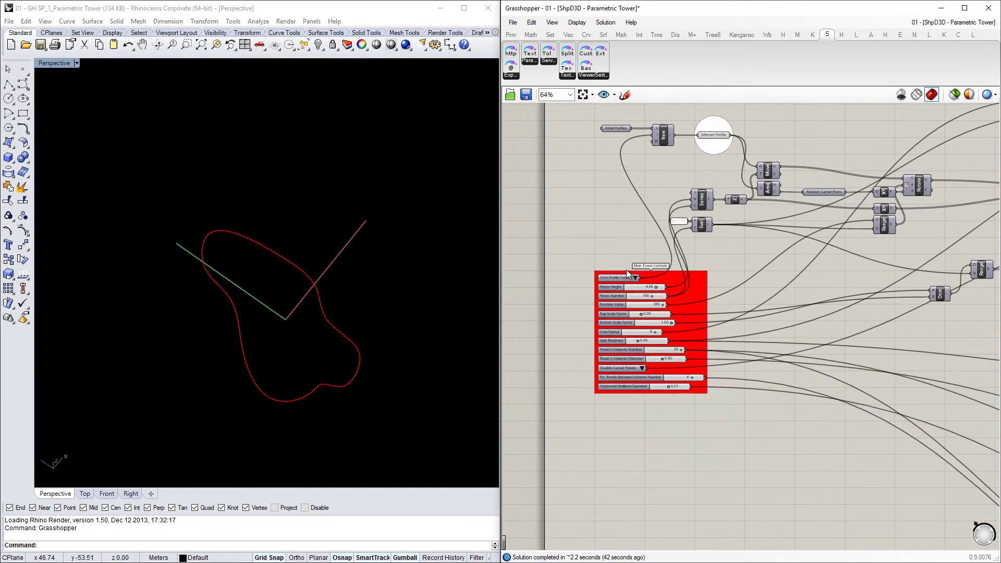
Step: Set the tower's profile selector to 01st Profile Form and view the resulting base curve
{"action": "scroll", "coordinate": [630, 266], "scroll_direction": "up", "scroll_amount": 4}
{"action": "left_click", "coordinate": [644, 272]}
{"action": "left_click", "coordinate": [633, 222]}
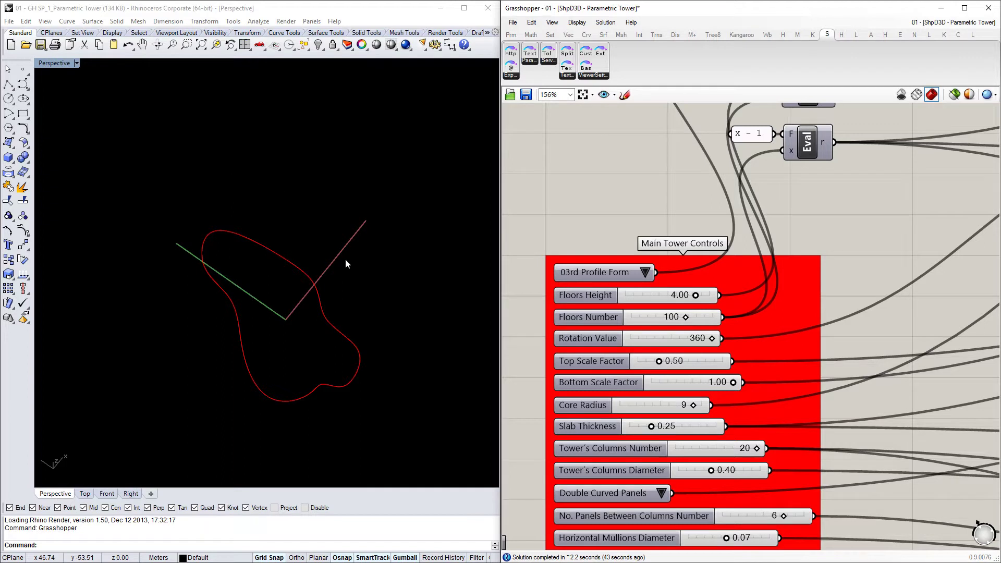
{"action": "scroll", "coordinate": [261, 201], "scroll_direction": "down", "scroll_amount": 6}
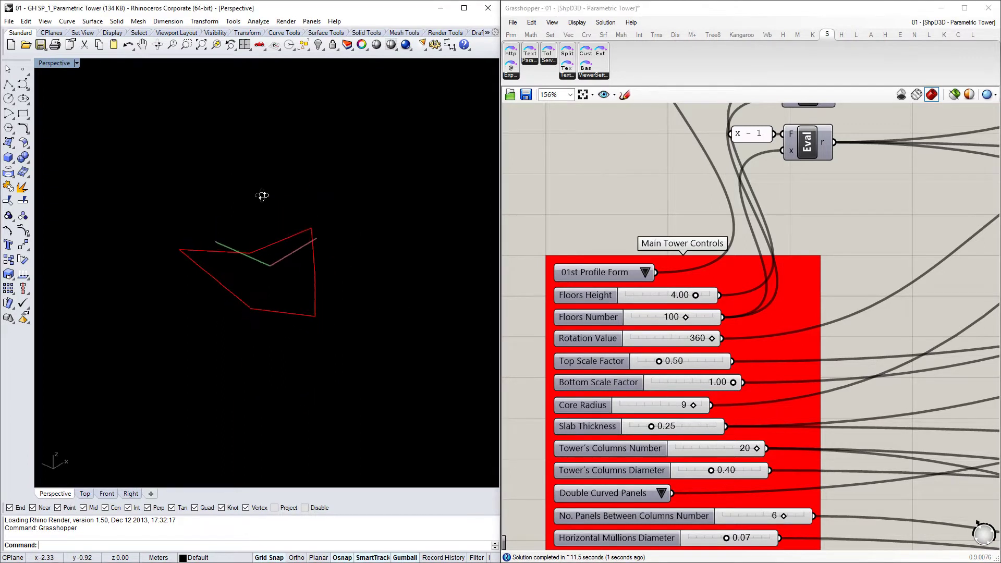
{"action": "right_click_drag", "start_coordinate": [274, 324], "coordinate": [224, 315]}
Step: Review the Main Tower Controls from the floor settings to the mullions diameter, including the available panel type options
{"action": "right_click_drag", "start_coordinate": [596, 299], "coordinate": [602, 209]}
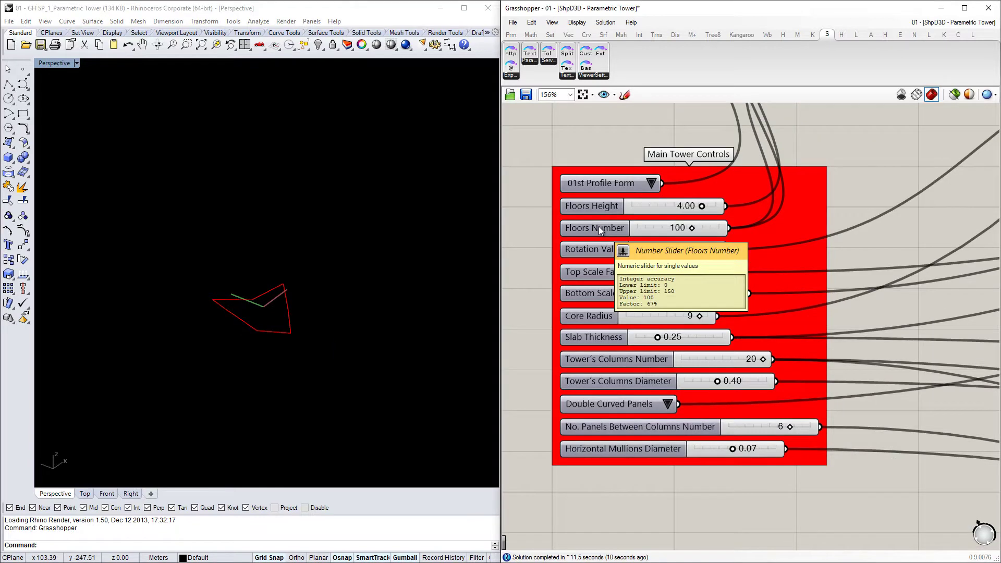
{"action": "right_click_drag", "start_coordinate": [605, 281], "coordinate": [587, 236]}
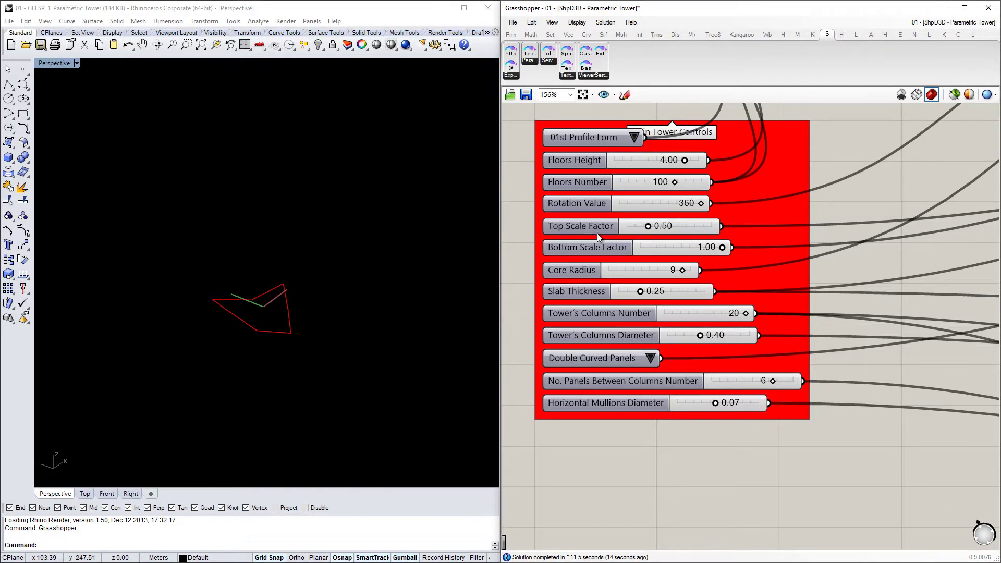
{"action": "right_click_drag", "start_coordinate": [581, 329], "coordinate": [579, 283]}
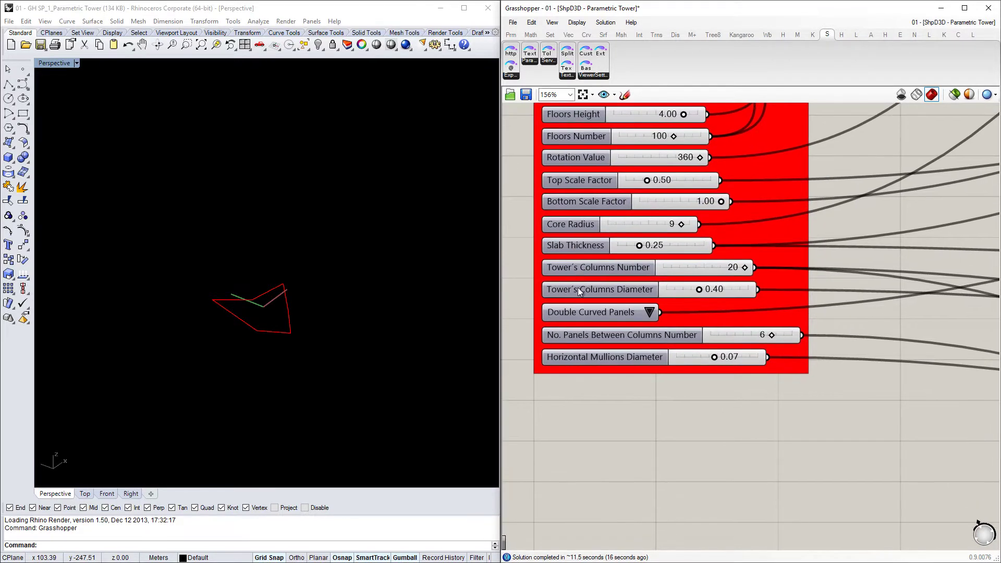
{"action": "scroll", "coordinate": [605, 337], "scroll_direction": "down", "scroll_amount": 2}
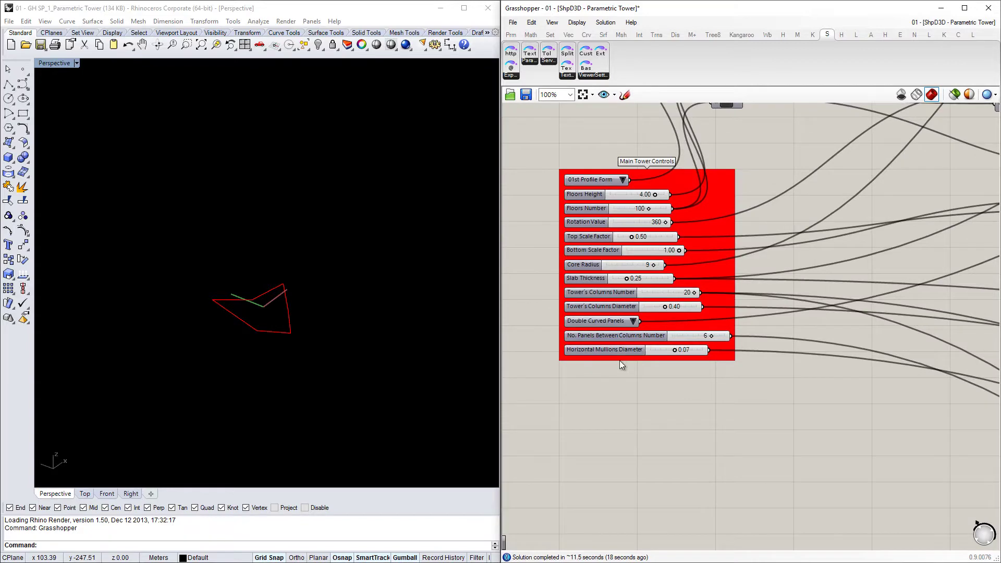
{"action": "scroll", "coordinate": [619, 358], "scroll_direction": "up", "scroll_amount": 4}
{"action": "right_click_drag", "start_coordinate": [639, 337], "coordinate": [656, 281]}
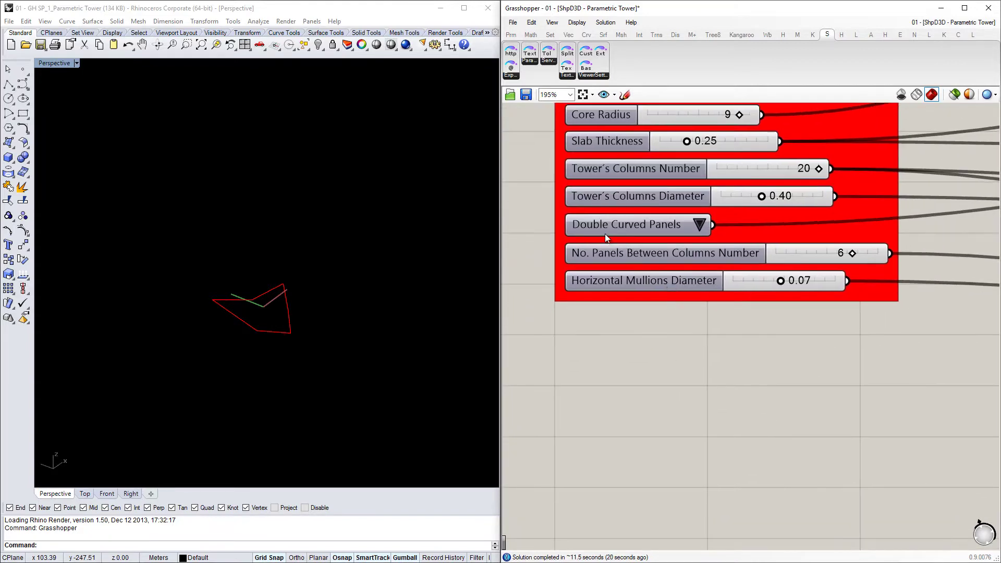
{"action": "right_click_drag", "start_coordinate": [591, 233], "coordinate": [606, 257]}
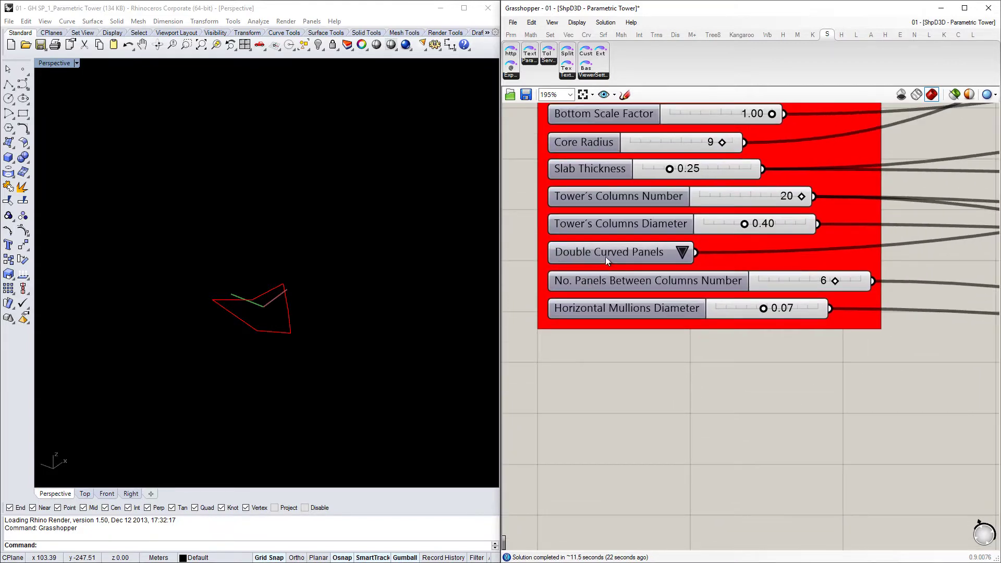
{"action": "left_click", "coordinate": [681, 253]}
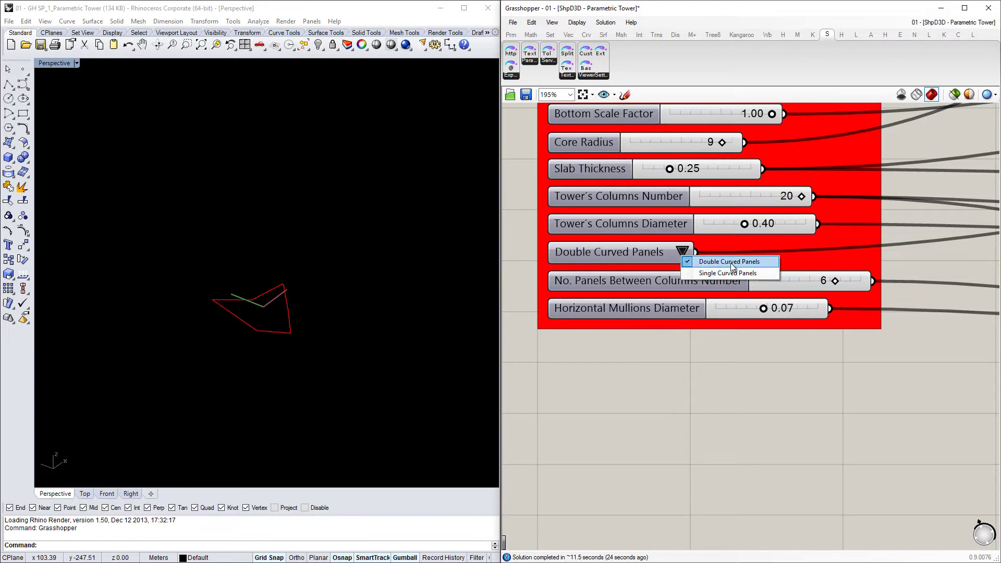
{"action": "scroll", "coordinate": [624, 308], "scroll_direction": "down", "scroll_amount": 2}
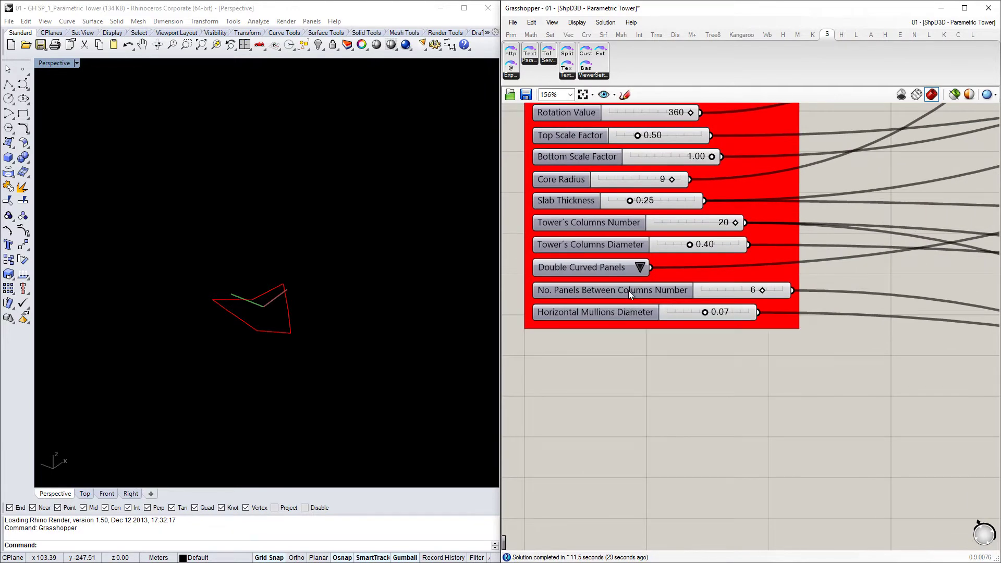
{"action": "right_click_drag", "start_coordinate": [573, 358], "coordinate": [583, 292]}
{"action": "scroll", "coordinate": [561, 265], "scroll_direction": "up", "scroll_amount": 2}
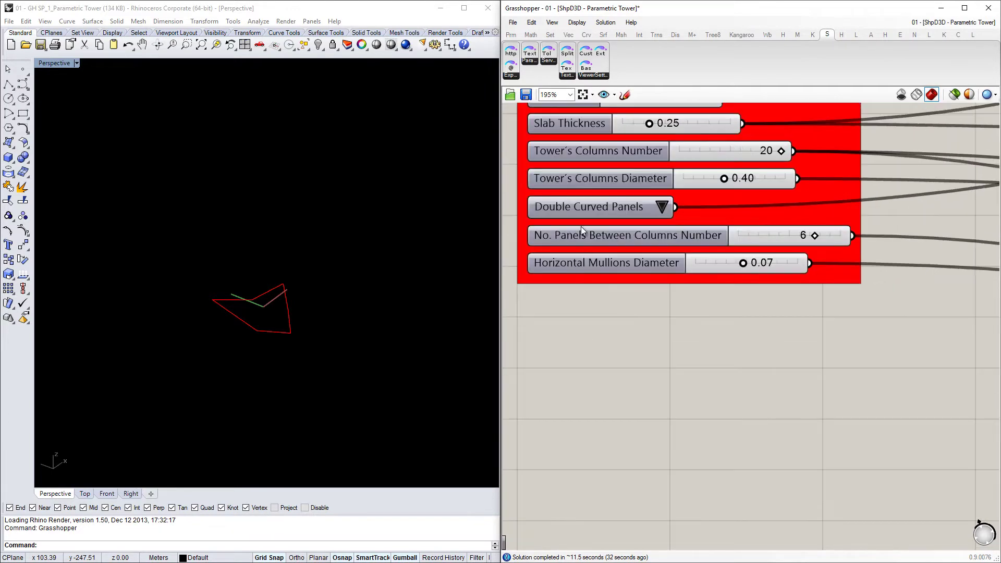
{"action": "right_click_drag", "start_coordinate": [583, 226], "coordinate": [591, 262]}
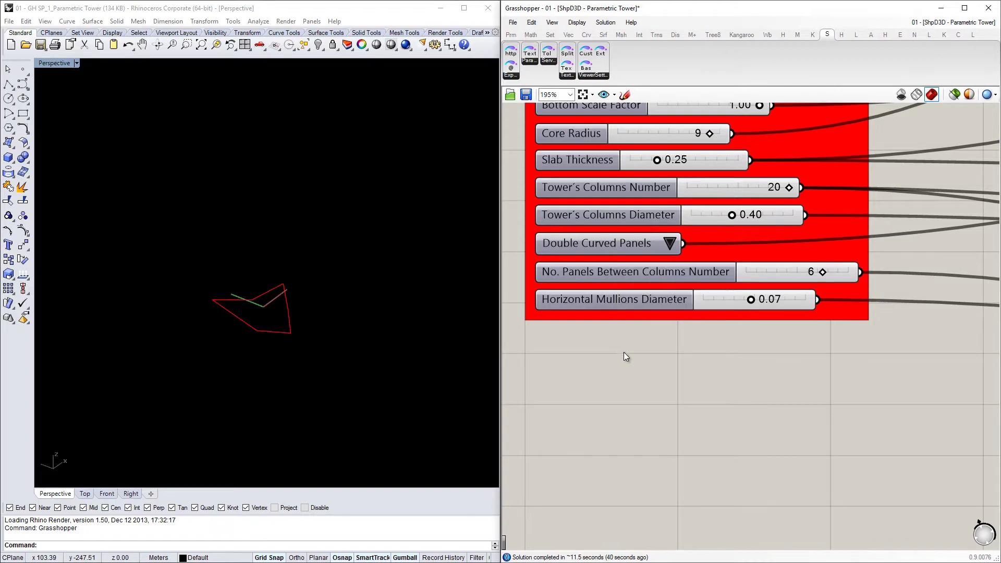
Step: Turn off the preview of the Selected Profile parameter
{"action": "scroll", "coordinate": [620, 353], "scroll_direction": "down", "scroll_amount": 3}
{"action": "right_click_drag", "start_coordinate": [627, 355], "coordinate": [605, 485]}
{"action": "scroll", "coordinate": [661, 234], "scroll_direction": "up", "scroll_amount": 3}
{"action": "left_click_drag", "start_coordinate": [755, 269], "coordinate": [661, 134]}
{"action": "middle_click", "coordinate": [662, 158]}
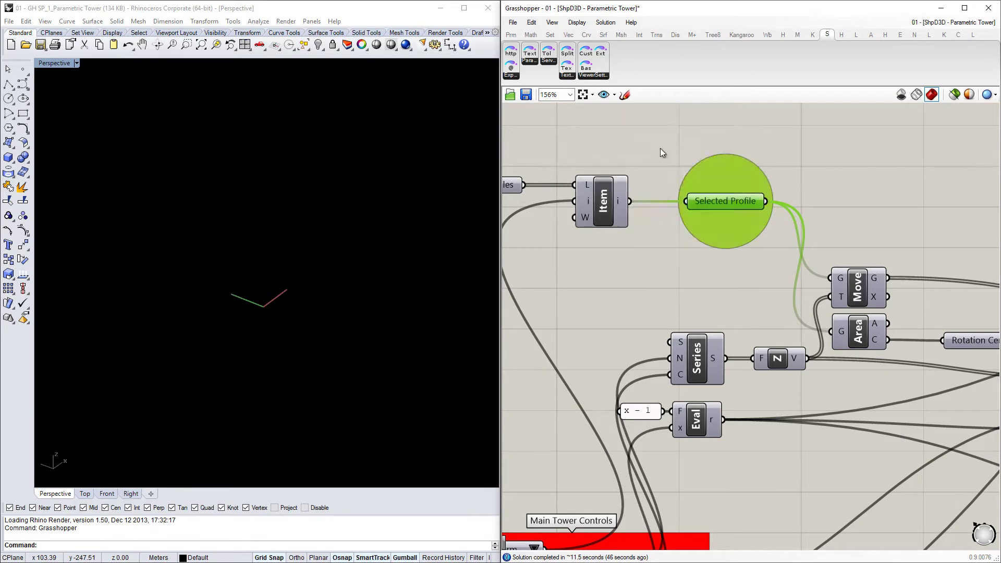
Step: Set the profile selector in the Main Tower Controls to 02nd Profile Form
{"action": "scroll", "coordinate": [661, 233], "scroll_direction": "down", "scroll_amount": 3}
{"action": "scroll", "coordinate": [650, 318], "scroll_direction": "up", "scroll_amount": 5}
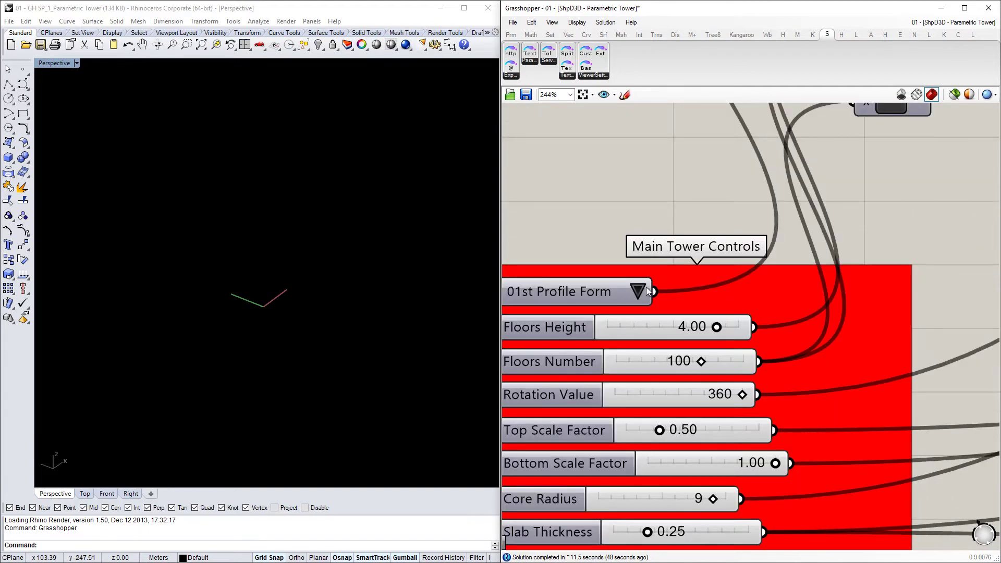
{"action": "left_click", "coordinate": [636, 291]}
{"action": "left_click", "coordinate": [651, 201]}
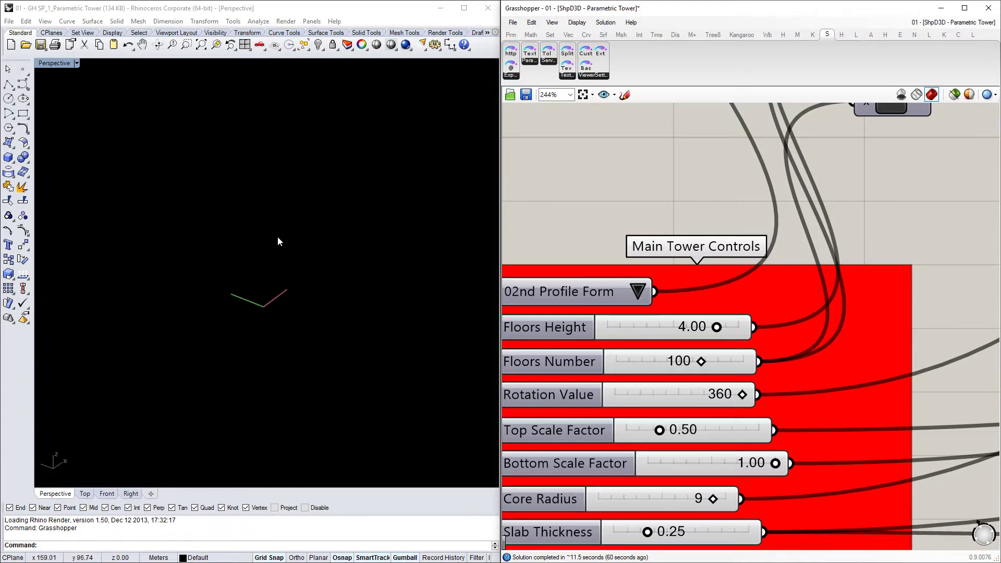
Step: Turn on the preview of all final display components in the black output group
{"action": "right_click_drag", "start_coordinate": [640, 212], "coordinate": [627, 263]}
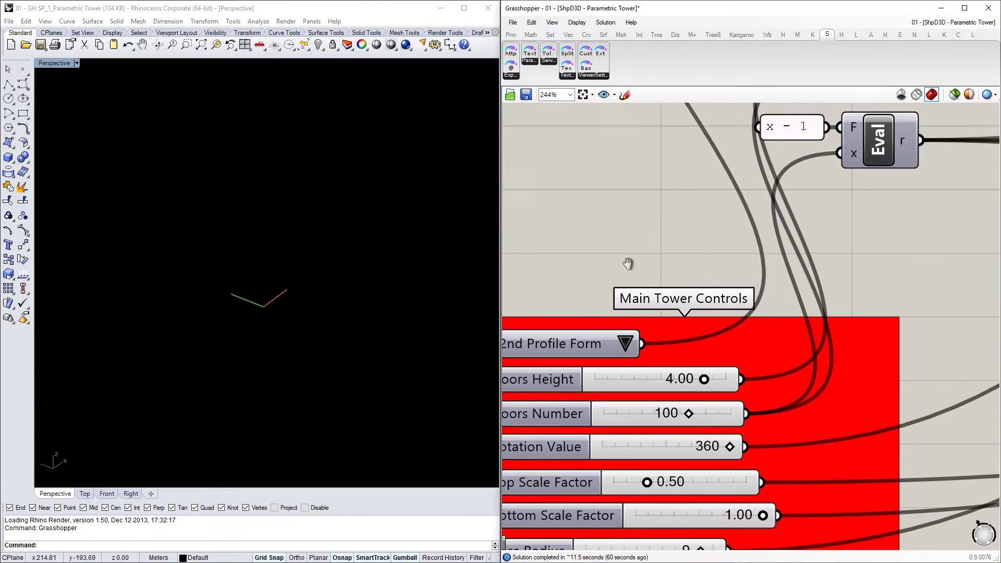
{"action": "scroll", "coordinate": [639, 233], "scroll_direction": "down", "scroll_amount": 10}
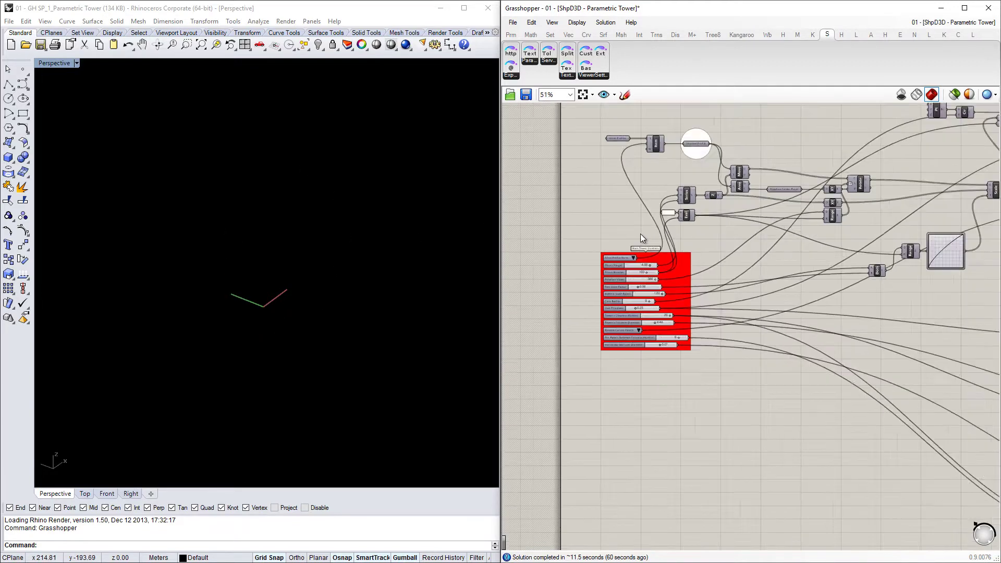
{"action": "scroll", "coordinate": [786, 330], "scroll_direction": "up", "scroll_amount": 5}
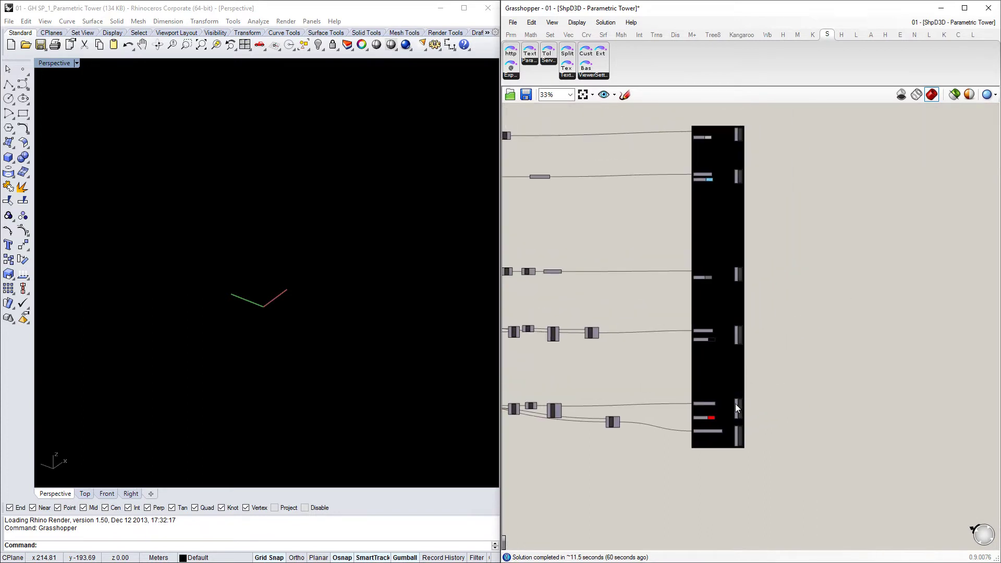
{"action": "right_click_drag", "start_coordinate": [735, 401], "coordinate": [715, 425]}
{"action": "left_click_drag", "start_coordinate": [761, 498], "coordinate": [726, 250]}
{"action": "middle_click", "coordinate": [728, 157]}
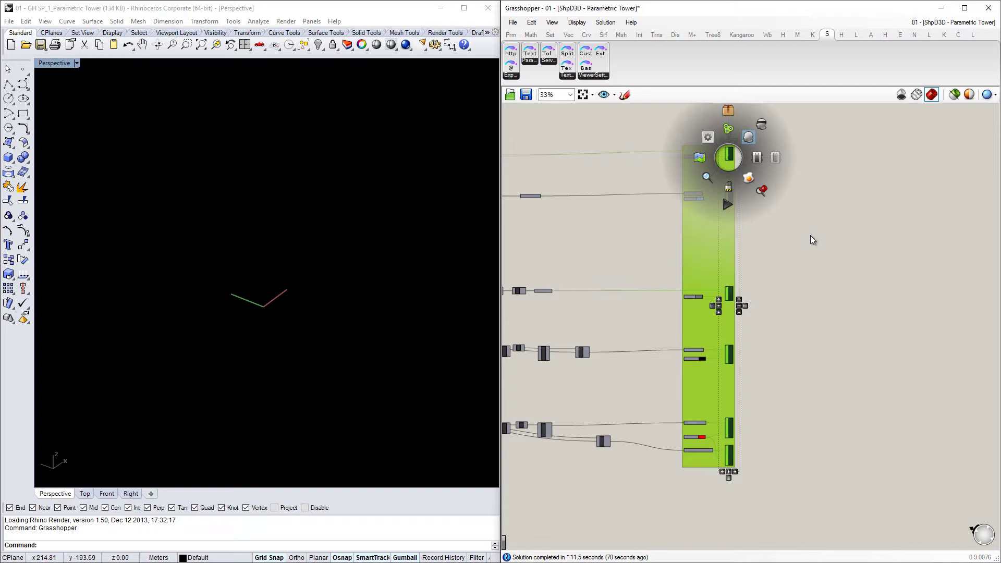
{"action": "left_click", "coordinate": [699, 157]}
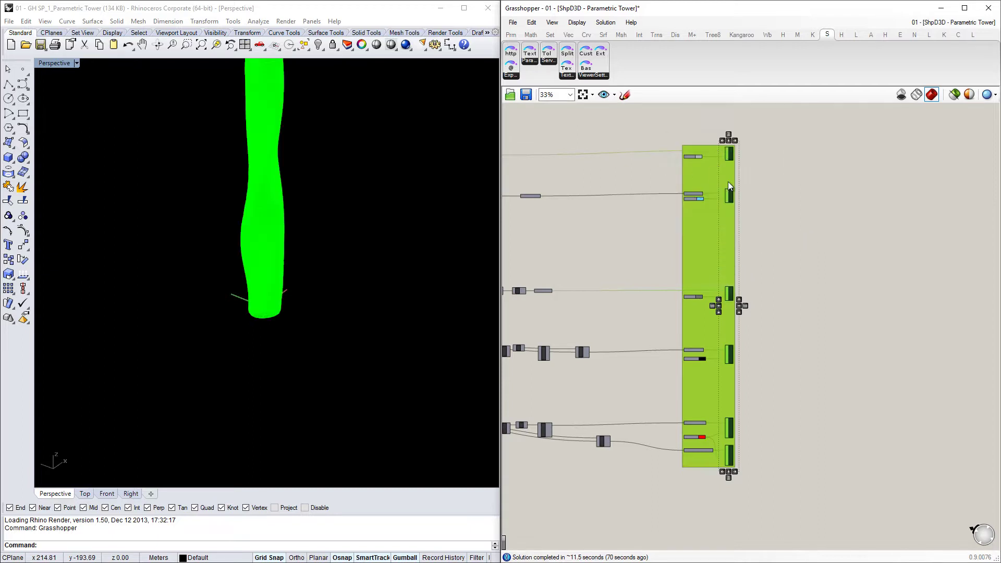
Step: Deselect the output components and examine the tower's full height, top slab, columns and facade up close
{"action": "right_click_drag", "start_coordinate": [325, 231], "coordinate": [324, 268]}
{"action": "scroll", "coordinate": [273, 198], "scroll_direction": "down", "scroll_amount": 3}
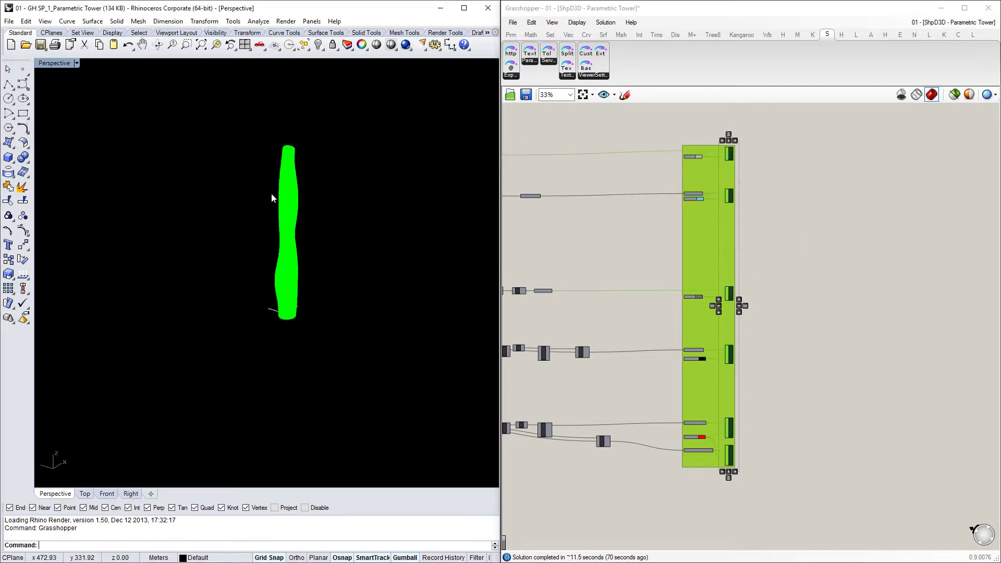
{"action": "scroll", "coordinate": [274, 149], "scroll_direction": "up", "scroll_amount": 4}
{"action": "scroll", "coordinate": [275, 148], "scroll_direction": "up", "scroll_amount": 1}
{"action": "right_click_drag", "start_coordinate": [268, 169], "coordinate": [286, 281]}
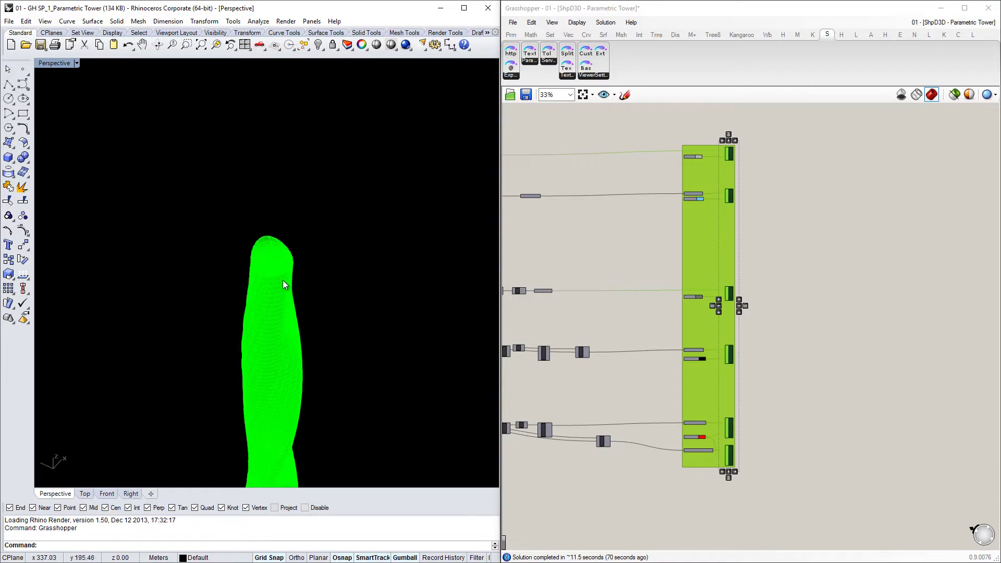
{"action": "scroll", "coordinate": [257, 242], "scroll_direction": "up", "scroll_amount": 5}
{"action": "left_click", "coordinate": [755, 194]}
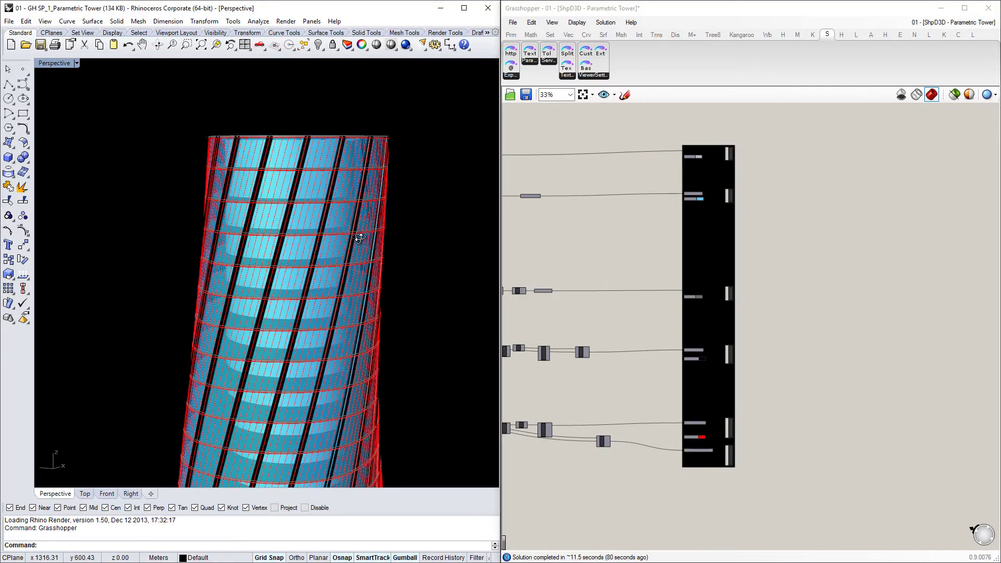
{"action": "right_click_drag", "start_coordinate": [358, 238], "coordinate": [306, 179]}
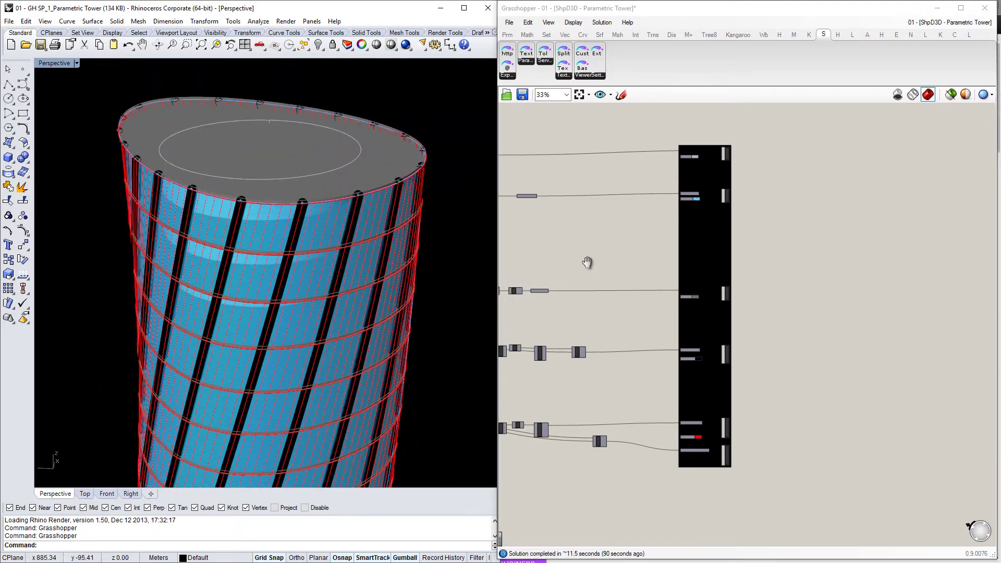
Step: Set the Tower's Columns Number to 10 and inspect the columns on the regenerated tower
{"action": "scroll", "coordinate": [742, 243], "scroll_direction": "down", "scroll_amount": 4}
{"action": "scroll", "coordinate": [542, 232], "scroll_direction": "up", "scroll_amount": 12}
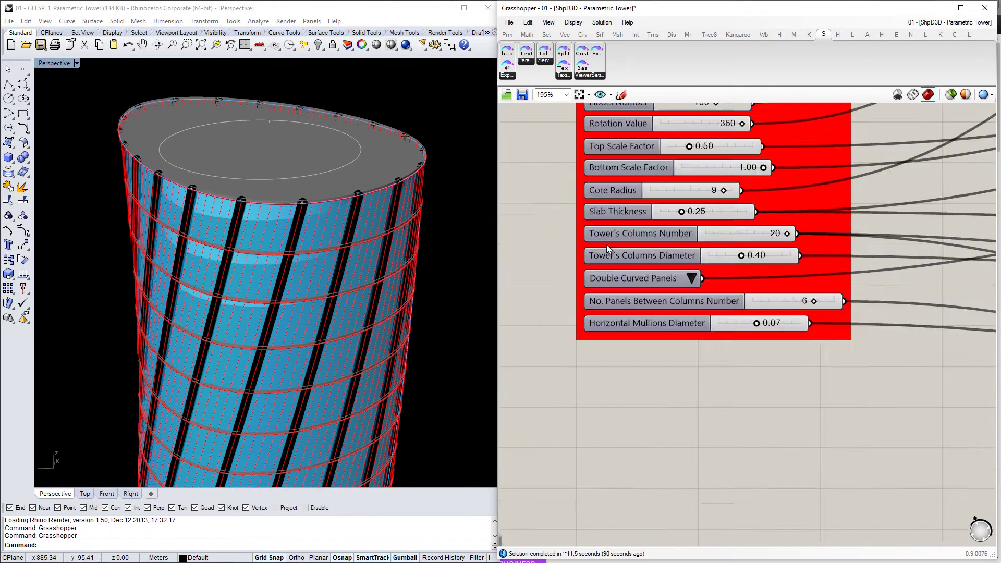
{"action": "right_click_drag", "start_coordinate": [601, 270], "coordinate": [552, 257]}
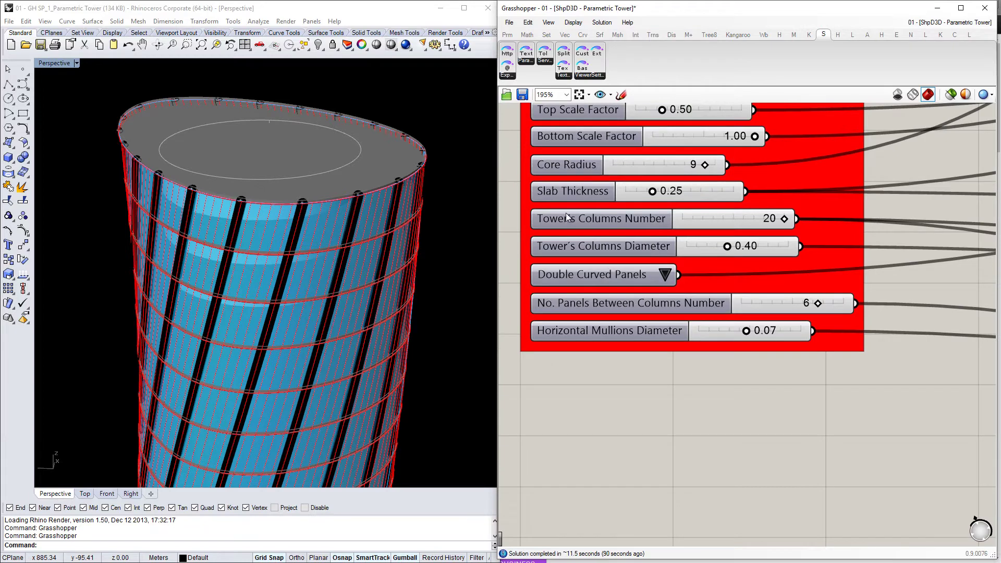
{"action": "double_click", "coordinate": [769, 221]}
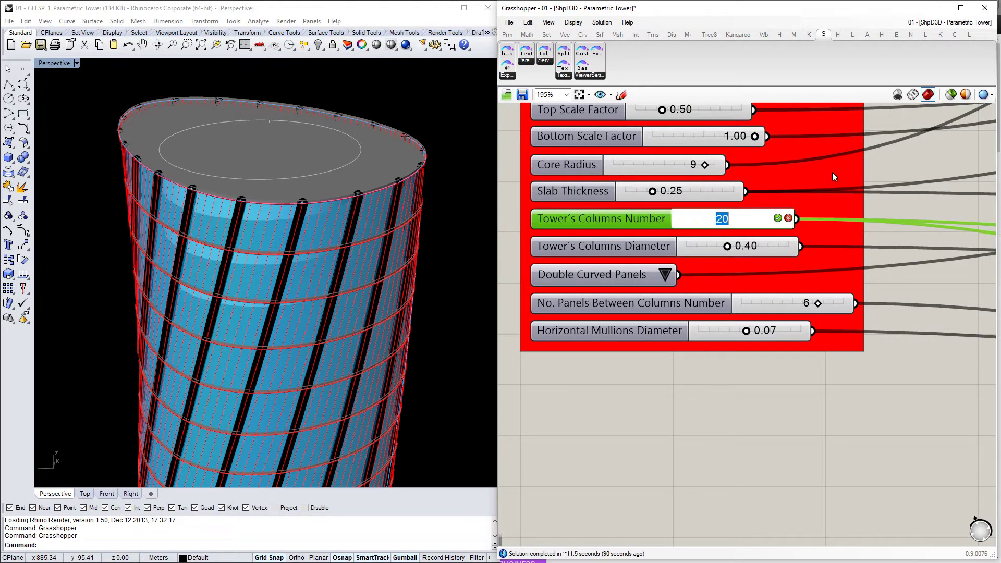
{"action": "type", "text": "10"}
{"action": "left_click", "coordinate": [776, 218]}
{"action": "right_click_drag", "start_coordinate": [256, 248], "coordinate": [290, 240]}
{"action": "scroll", "coordinate": [286, 171], "scroll_direction": "down", "scroll_amount": 6}
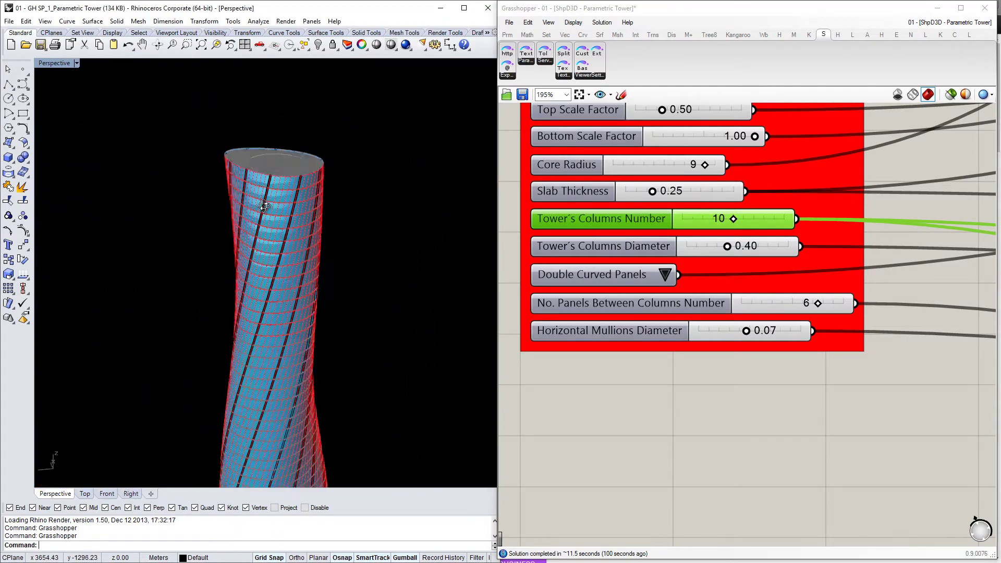
{"action": "scroll", "coordinate": [290, 182], "scroll_direction": "up", "scroll_amount": 6}
{"action": "right_click_drag", "start_coordinate": [606, 191], "coordinate": [611, 252]}
{"action": "right_click_drag", "start_coordinate": [317, 229], "coordinate": [375, 199]}
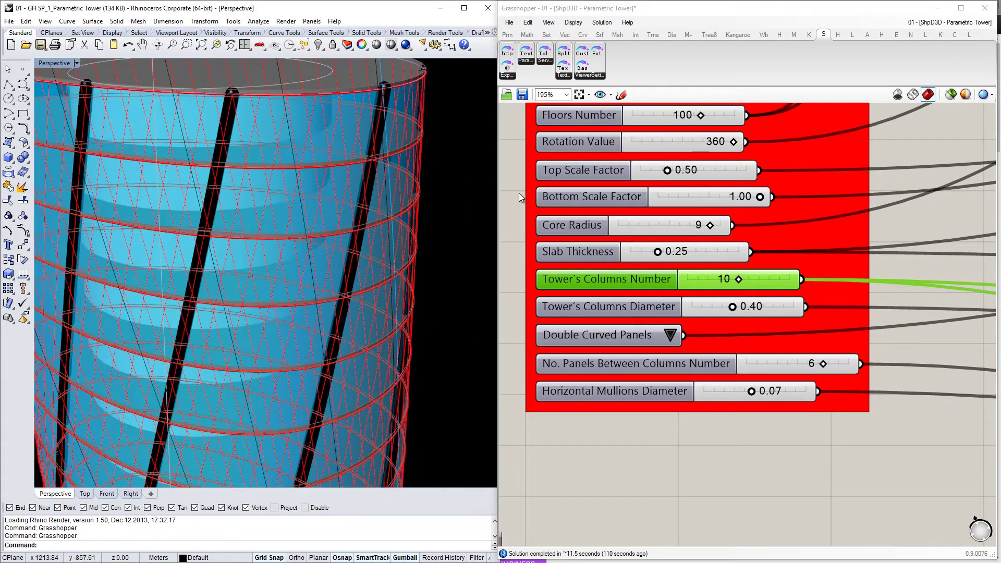
Step: Set the Top Scale Factor to 0.60 and view the whole regenerated tower
{"action": "right_click_drag", "start_coordinate": [595, 169], "coordinate": [600, 225]}
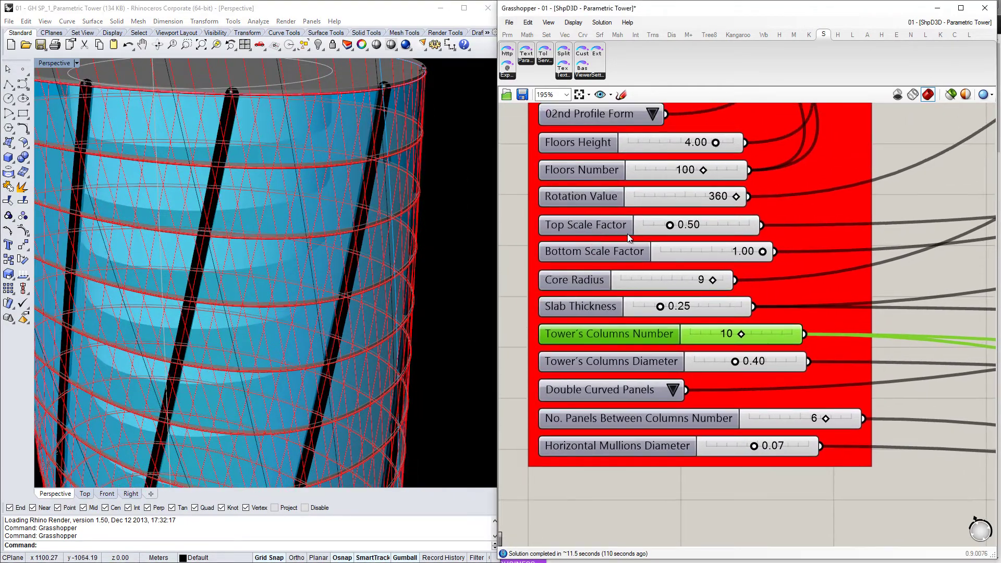
{"action": "left_click", "coordinate": [699, 226]}
{"action": "double_click", "coordinate": [699, 226]}
{"action": "type", "text": "."}
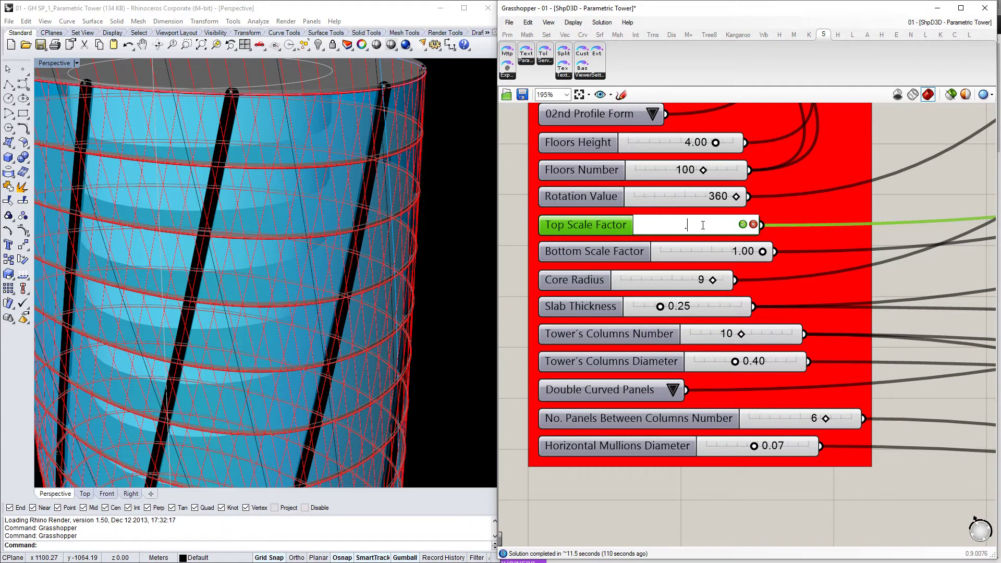
{"action": "type", "text": "6"}
{"action": "key", "text": "Return"}
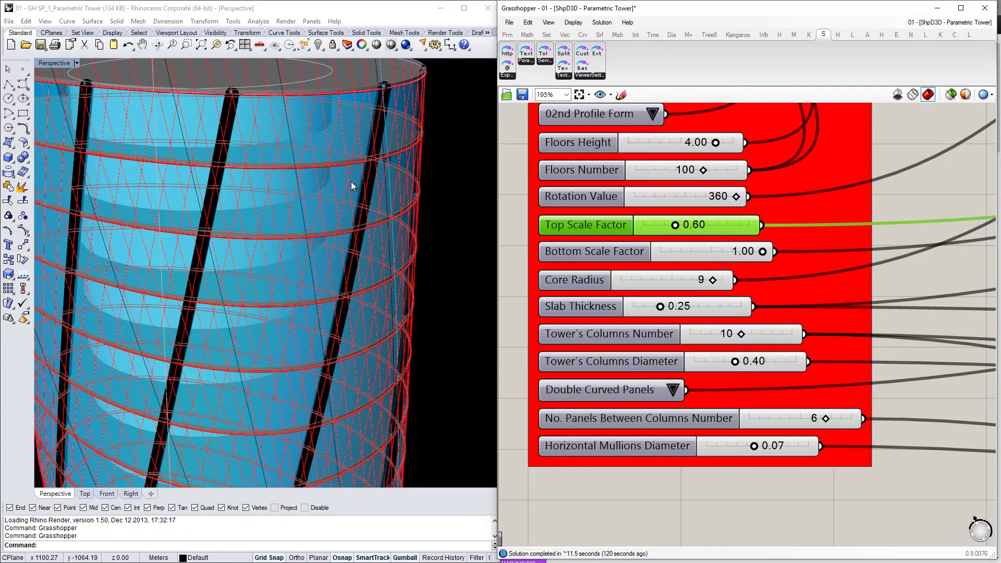
{"action": "scroll", "coordinate": [352, 181], "scroll_direction": "down", "scroll_amount": 10}
{"action": "scroll", "coordinate": [276, 227], "scroll_direction": "down", "scroll_amount": 5}
{"action": "right_click_drag", "start_coordinate": [276, 265], "coordinate": [285, 293]}
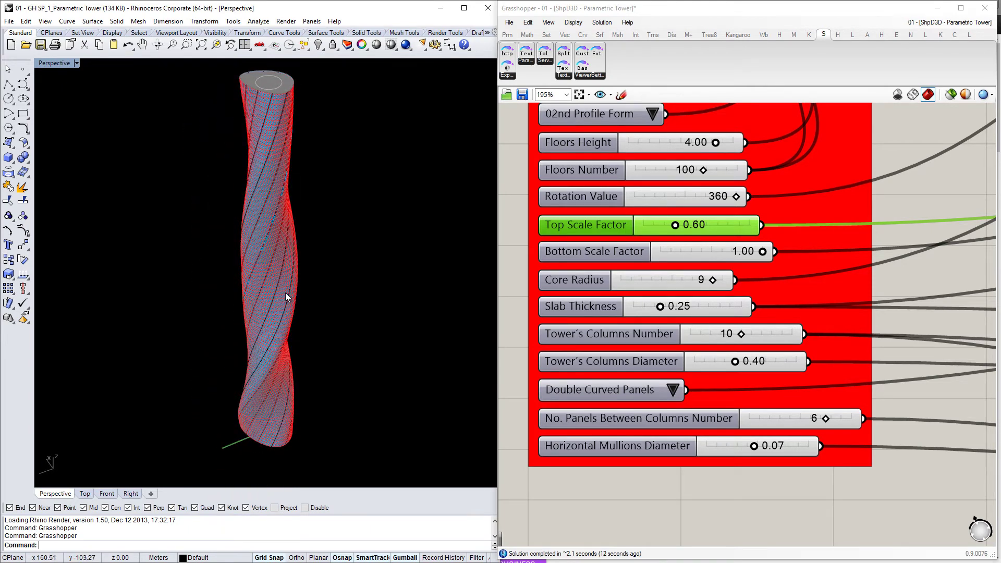
{"action": "scroll", "coordinate": [285, 293], "scroll_direction": "down", "scroll_amount": 2}
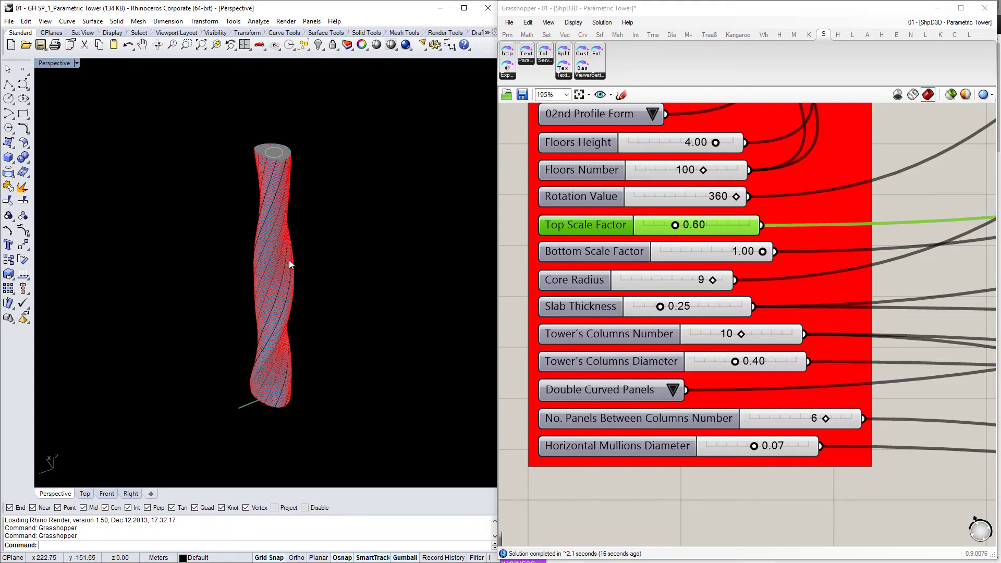
Step: Examine the twisted tower in the Rhino view and the Final Core and Final Mass preview components in the black output group
{"action": "scroll", "coordinate": [267, 337], "scroll_direction": "up", "scroll_amount": 2}
{"action": "right_click_drag", "start_coordinate": [266, 336], "coordinate": [286, 253]}
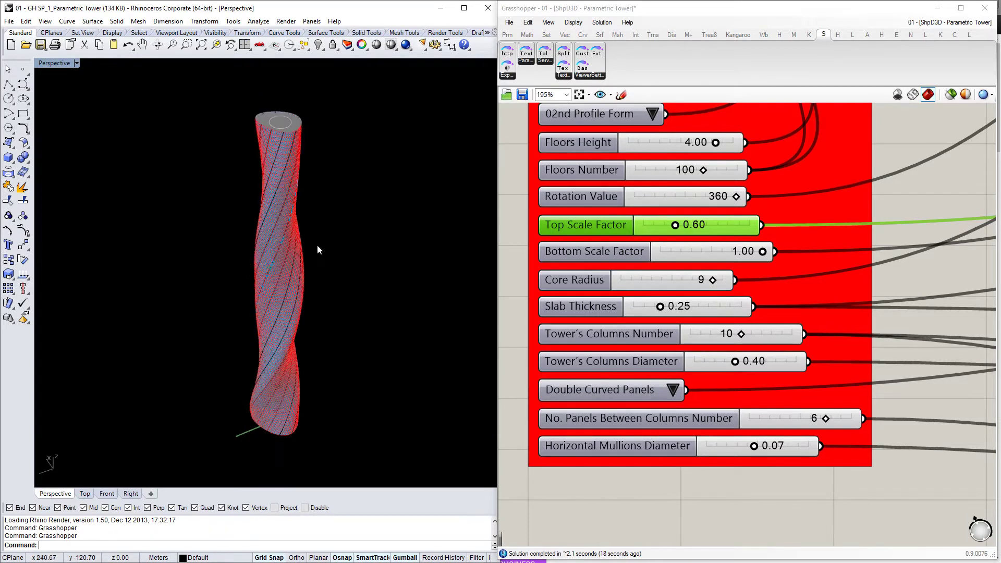
{"action": "scroll", "coordinate": [614, 295], "scroll_direction": "down", "scroll_amount": 7}
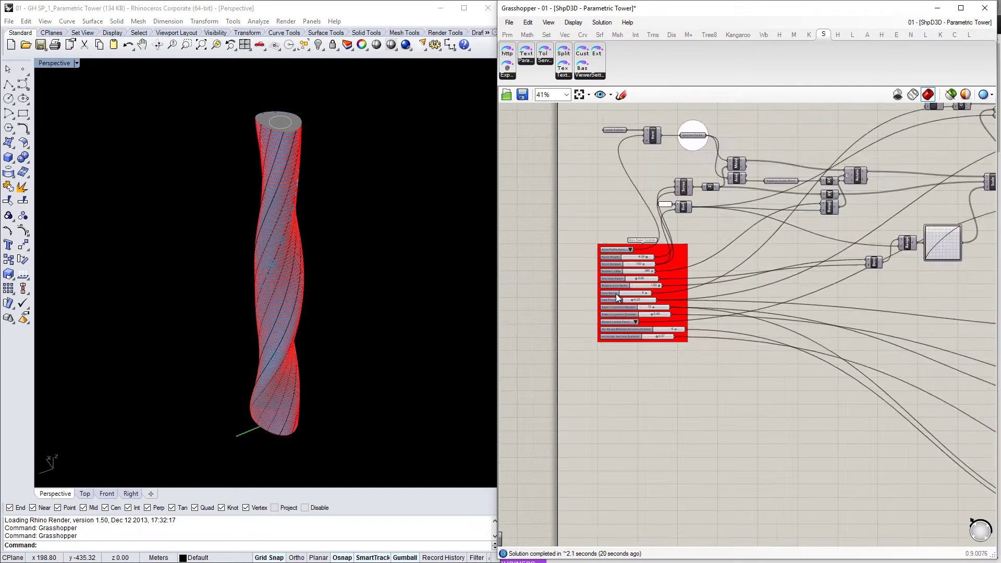
{"action": "right_click_drag", "start_coordinate": [677, 271], "coordinate": [752, 324]}
{"action": "scroll", "coordinate": [724, 174], "scroll_direction": "up", "scroll_amount": 3}
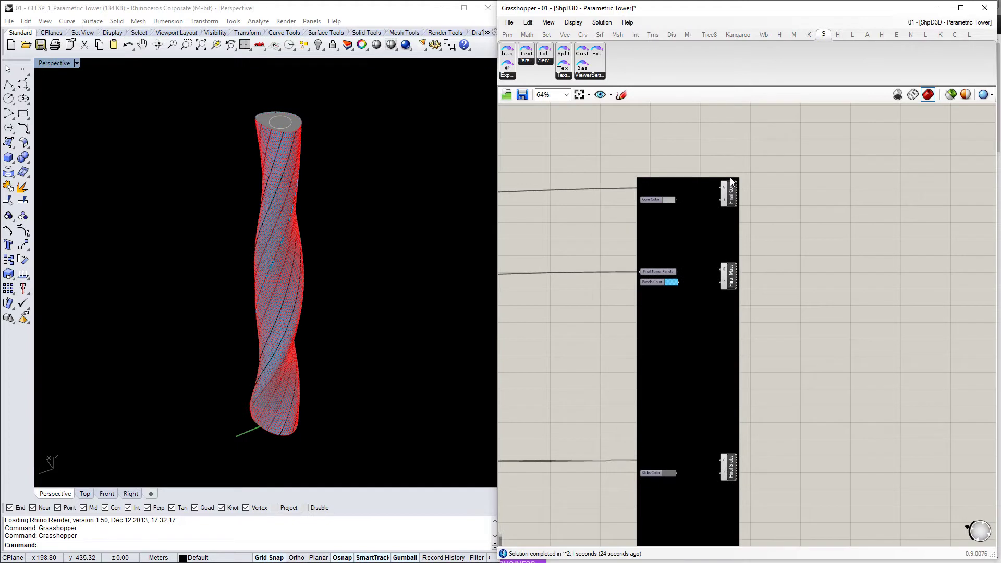
{"action": "scroll", "coordinate": [729, 179], "scroll_direction": "up", "scroll_amount": 2}
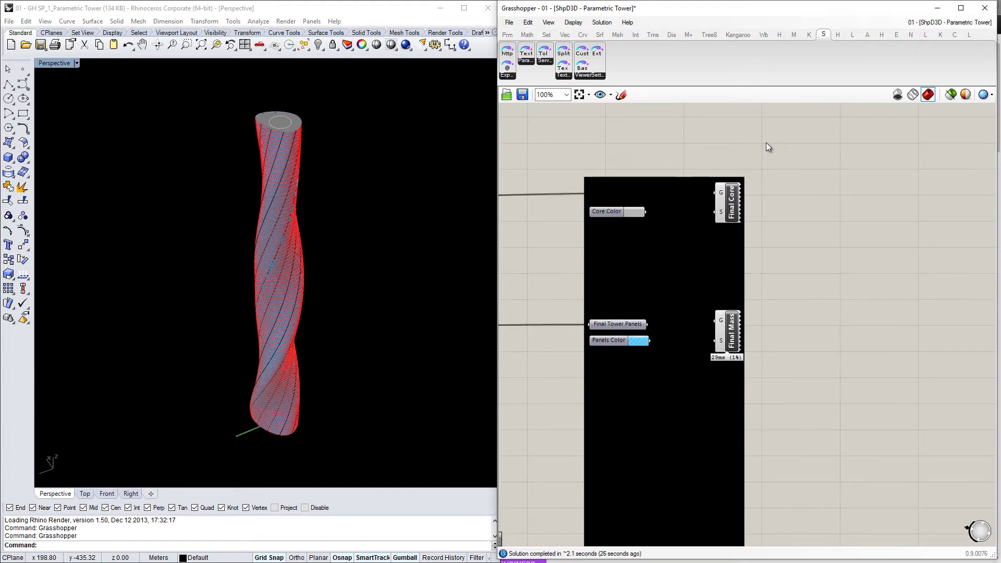
{"action": "left_click_drag", "start_coordinate": [795, 136], "coordinate": [802, 295]}
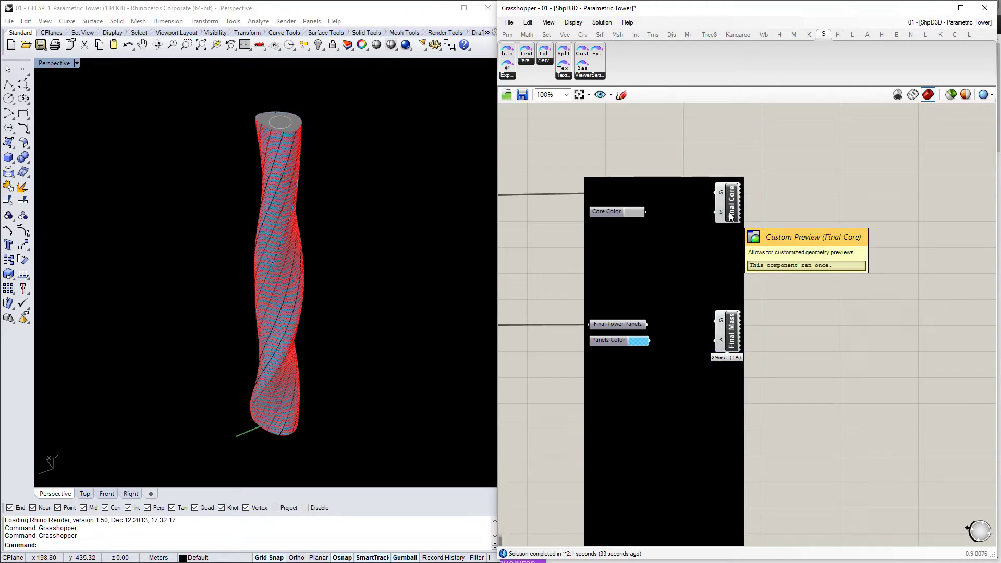
{"action": "scroll", "coordinate": [829, 224], "scroll_direction": "down", "scroll_amount": 3}
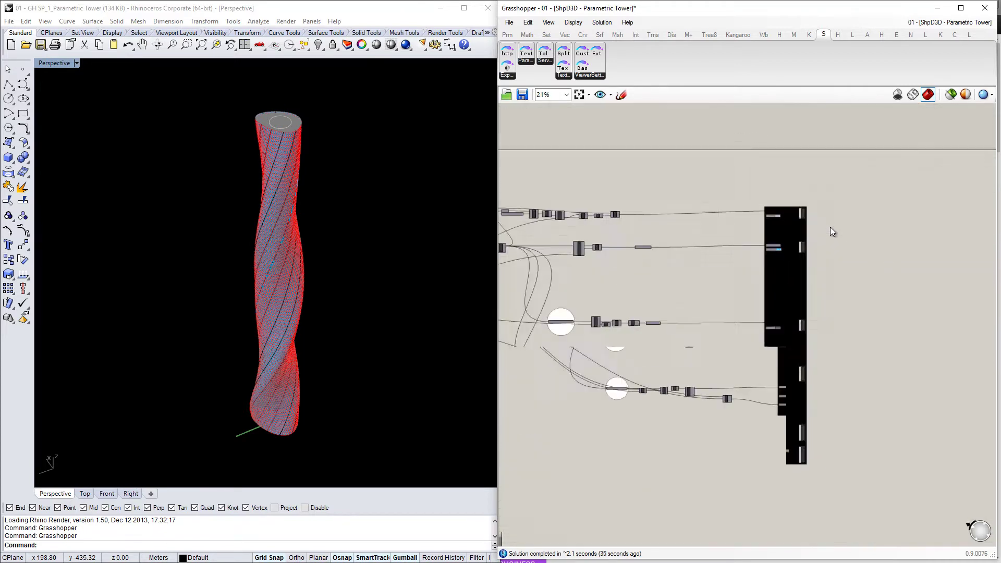
Step: Examine the Main Tower Controls group and the overall layout of the tower definition
{"action": "scroll", "coordinate": [540, 263], "scroll_direction": "up", "scroll_amount": 4}
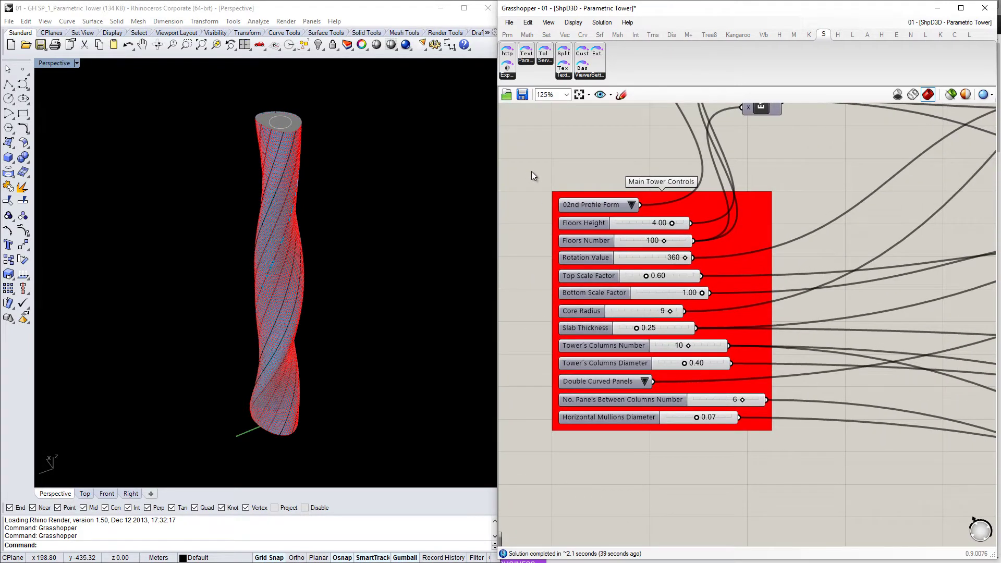
{"action": "left_click_drag", "start_coordinate": [533, 158], "coordinate": [839, 481]}
{"action": "left_click", "coordinate": [785, 218]}
{"action": "scroll", "coordinate": [632, 245], "scroll_direction": "down", "scroll_amount": 8}
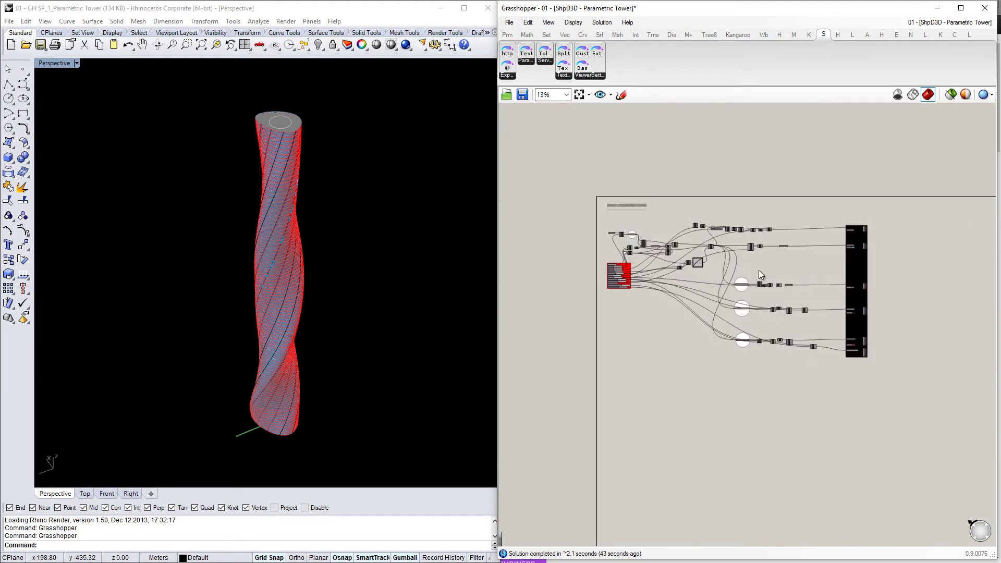
{"action": "scroll", "coordinate": [760, 271], "scroll_direction": "up", "scroll_amount": 2}
Step: Close Rhino together with the tower definition and switch to the ShapeDiver website in the browser
{"action": "left_click", "coordinate": [509, 23]}
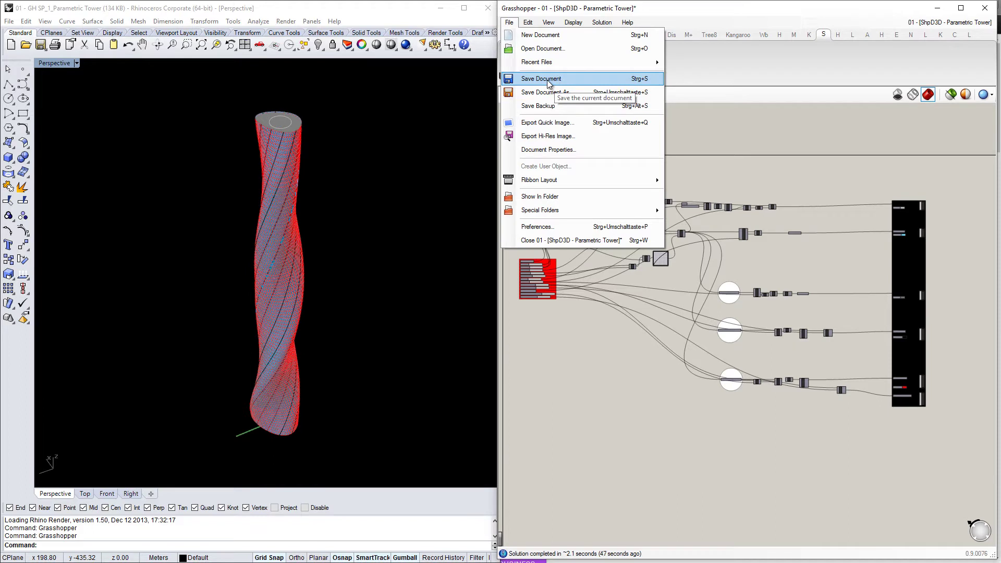
{"action": "left_click", "coordinate": [766, 159]}
{"action": "mouse_move", "coordinate": [617, 342]}
{"action": "right_mouse_down"}
{"action": "mouse_move", "coordinate": [627, 324]}
{"action": "mouse_move", "coordinate": [623, 334]}
{"action": "right_mouse_up"}
{"action": "right_click_drag", "start_coordinate": [264, 217], "coordinate": [274, 209]}
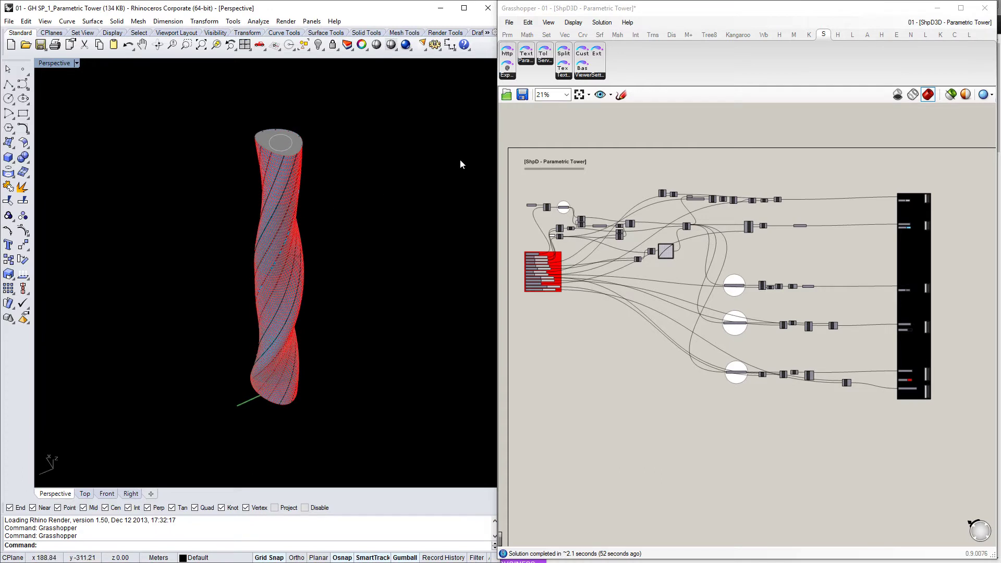
{"action": "left_click", "coordinate": [488, 9]}
{"action": "left_click", "coordinate": [587, 346]}
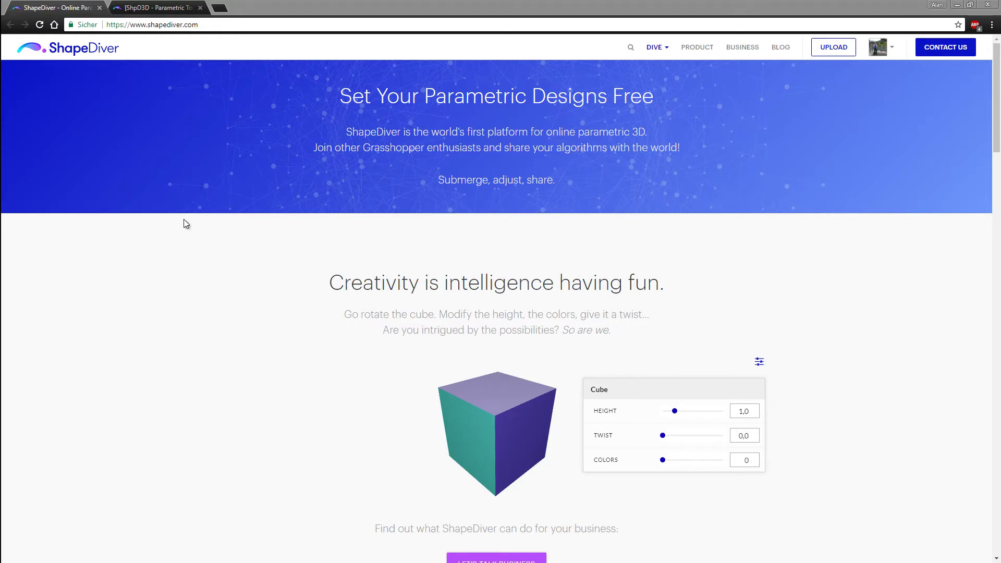
Step: Open the ShapeDiver page for uploading a new model
{"action": "left_click", "coordinate": [890, 47]}
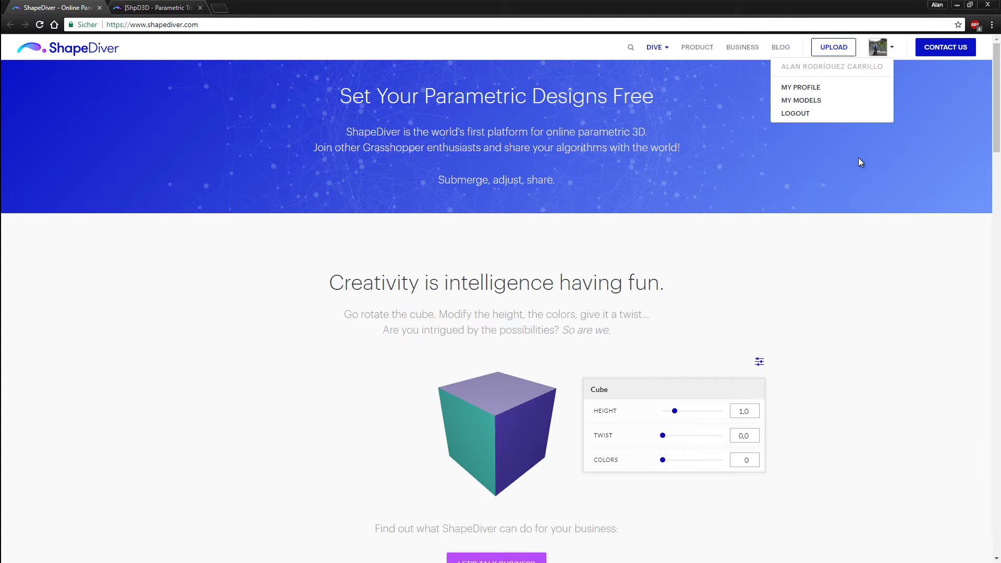
{"action": "left_click", "coordinate": [846, 79]}
{"action": "left_click", "coordinate": [832, 51]}
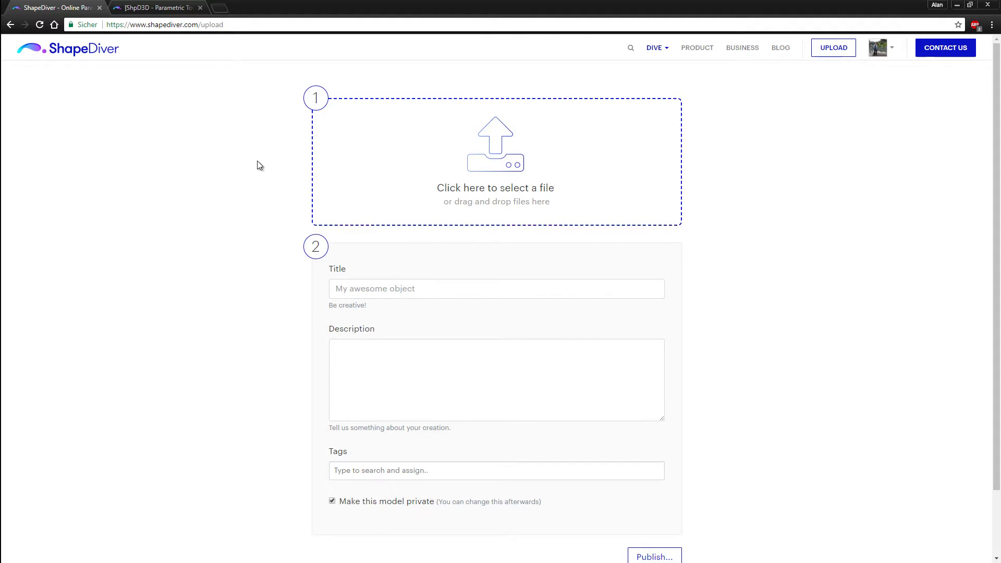
{"action": "left_click", "coordinate": [494, 154]}
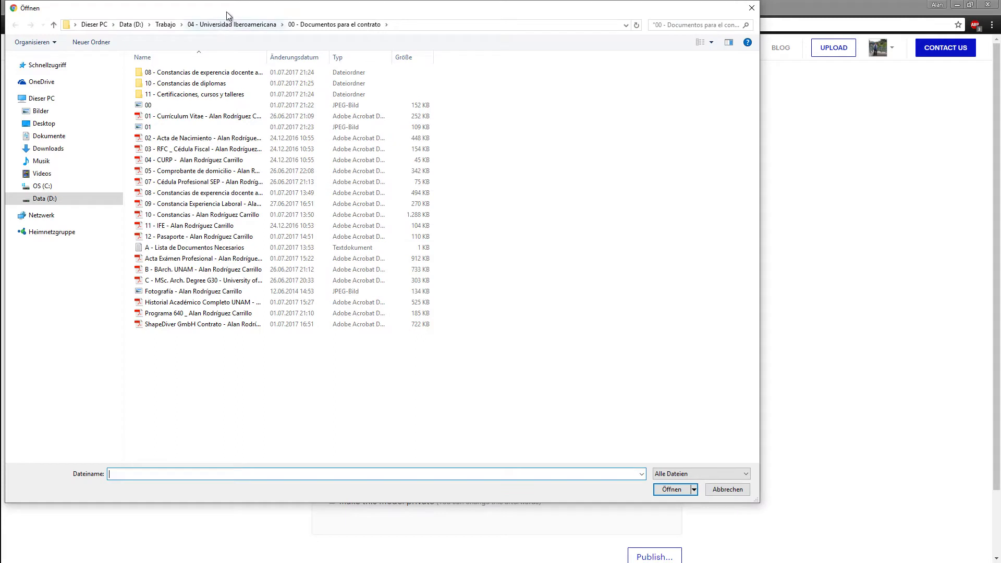
{"action": "left_click_drag", "start_coordinate": [229, 10], "coordinate": [360, 41]}
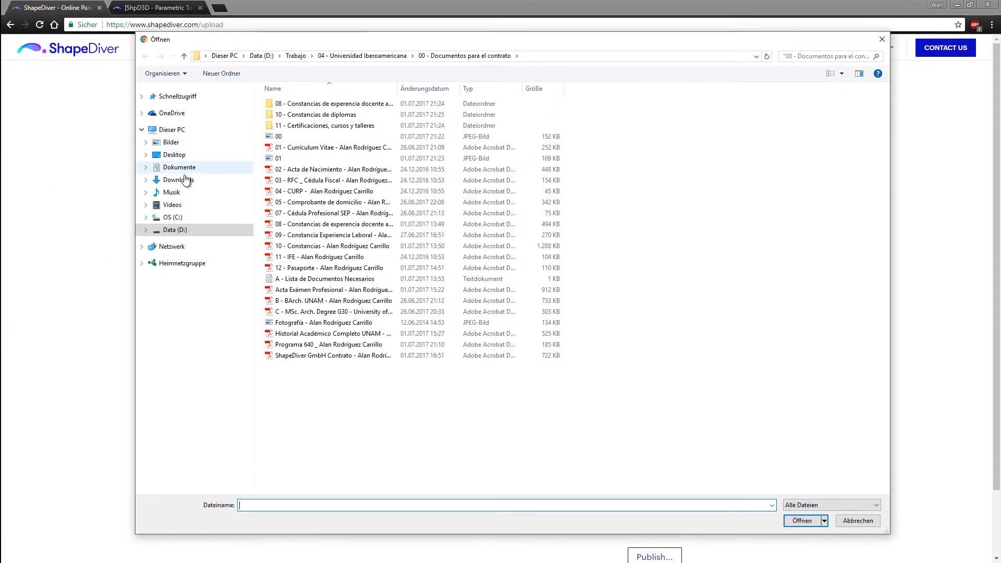
{"action": "left_click", "coordinate": [176, 217]}
{"action": "left_click", "coordinate": [179, 156]}
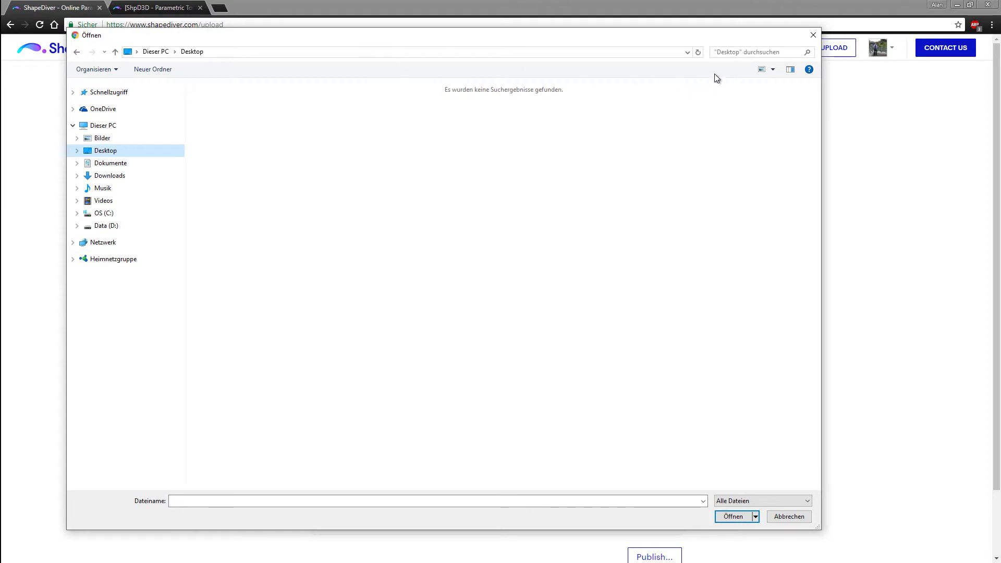
{"action": "left_click", "coordinate": [813, 35]}
Step: Upload the file 01 - [ShpD3D - Parametric Tower].gh from its open folder window to the ShapeDiver upload area
{"action": "key", "text": "alt+Tab"}
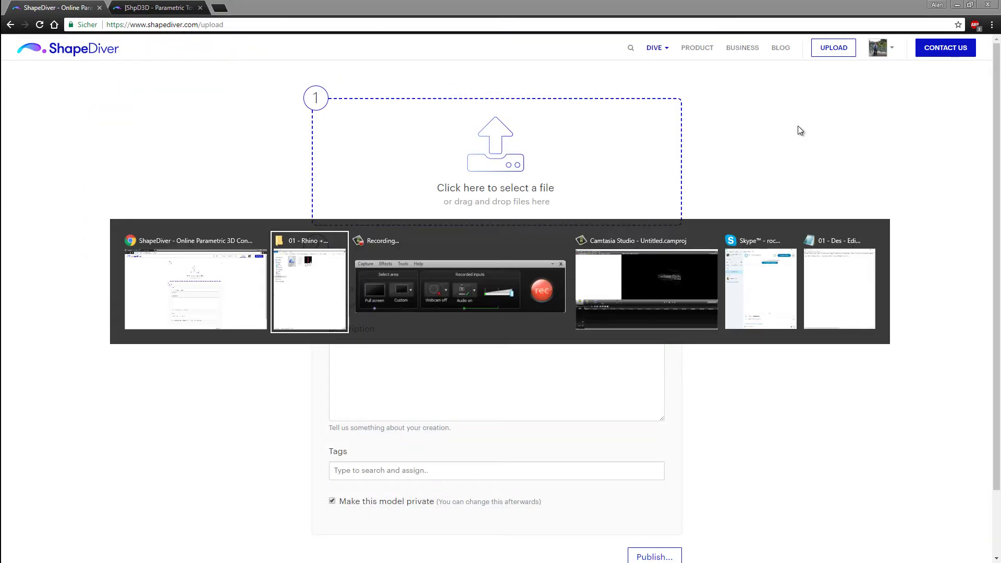
{"action": "left_click_drag", "start_coordinate": [138, 103], "coordinate": [542, 171]}
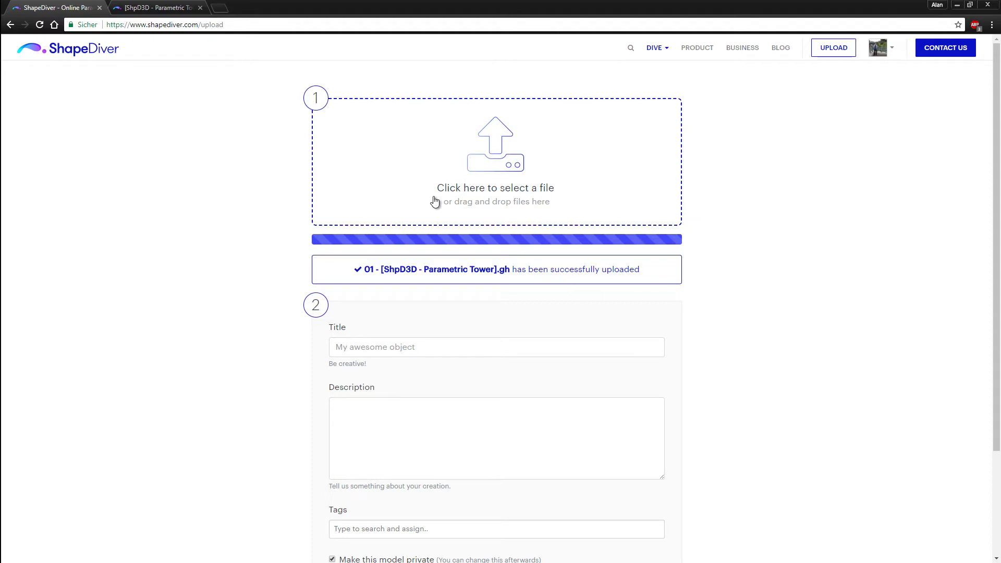
Step: Title the uploaded model "[ShpD3D - Parametric Tower"
{"action": "scroll", "coordinate": [485, 202], "scroll_direction": "down", "scroll_amount": 3}
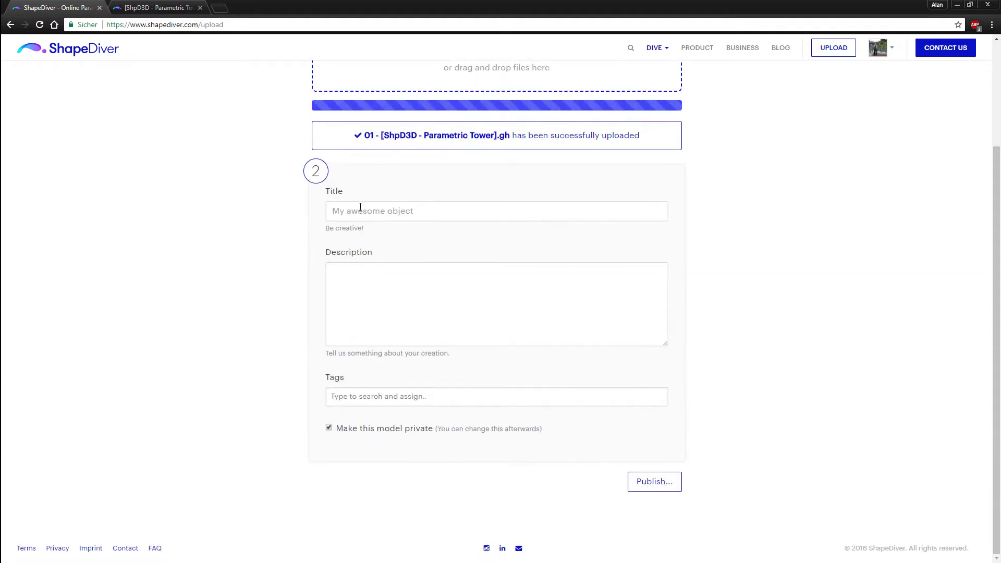
{"action": "left_click", "coordinate": [405, 209]}
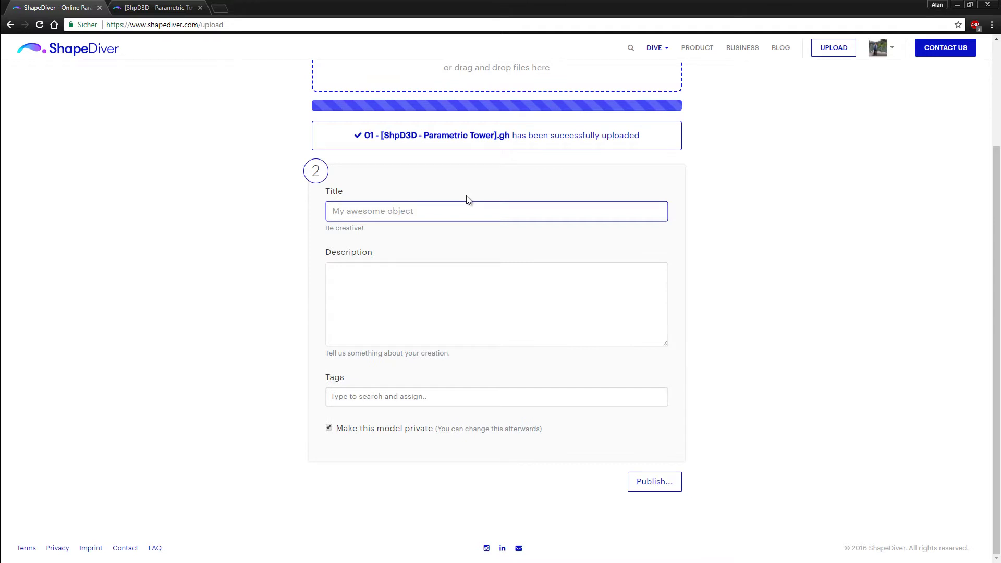
{"action": "type", "text": "("}
{"action": "key", "text": "BackSpace"}
{"action": "type", "text": "[ShpD3D - Parametric Tower"}
Step: Copy the full text of the 01 - Des text file into the model's Description field
{"action": "left_click", "coordinate": [435, 290]}
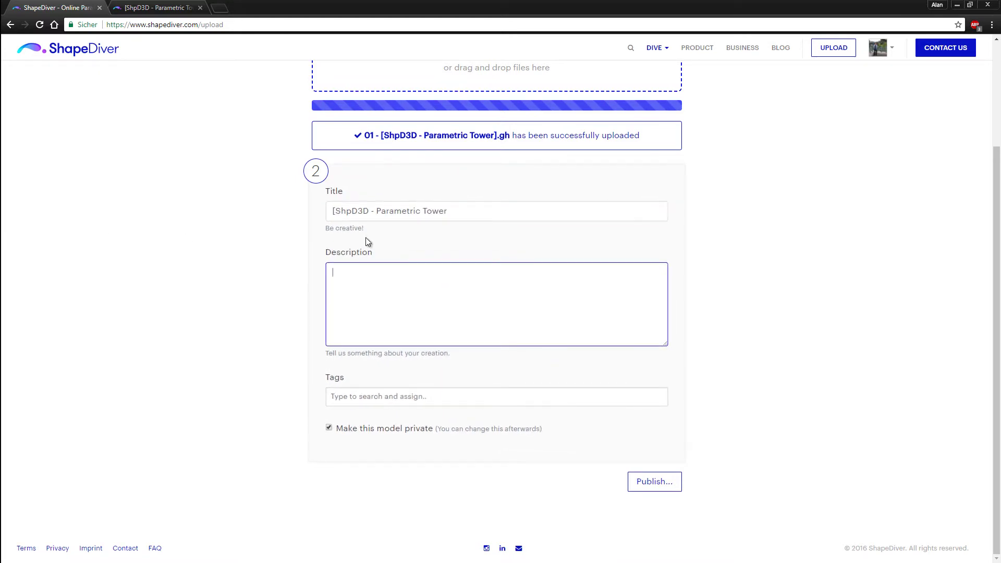
{"action": "key", "text": "alt+Tab"}
{"action": "key", "text": "Tab"}
{"action": "key", "text": "Tab"}
{"action": "key", "text": "Tab"}
{"action": "key", "text": "Tab"}
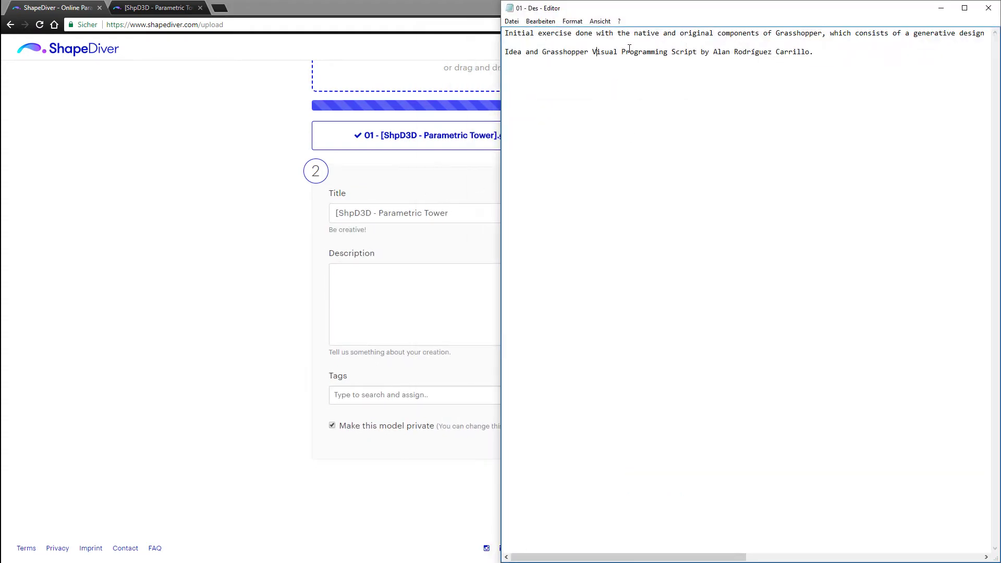
{"action": "key", "text": "ctrl+a"}
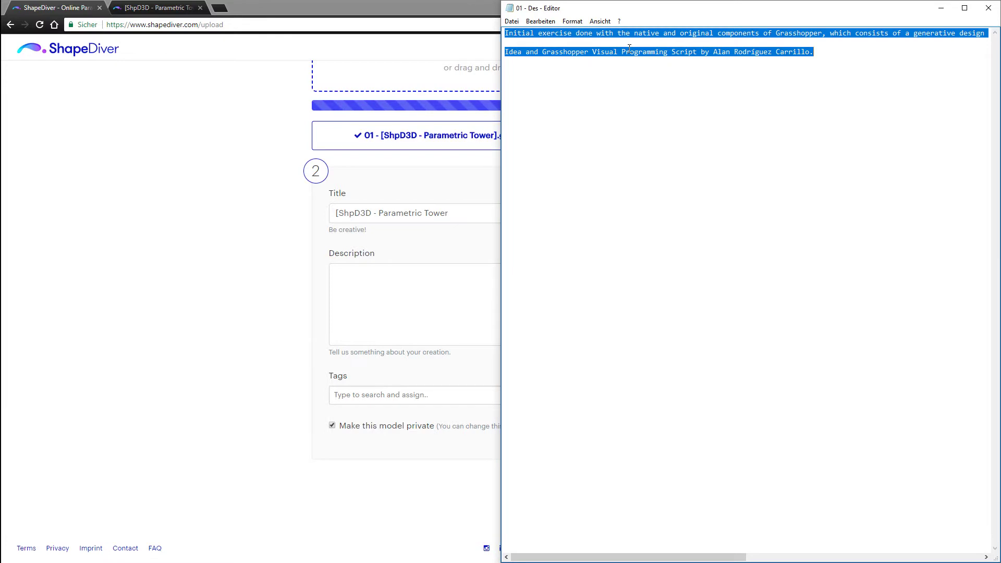
{"action": "left_click", "coordinate": [378, 291]}
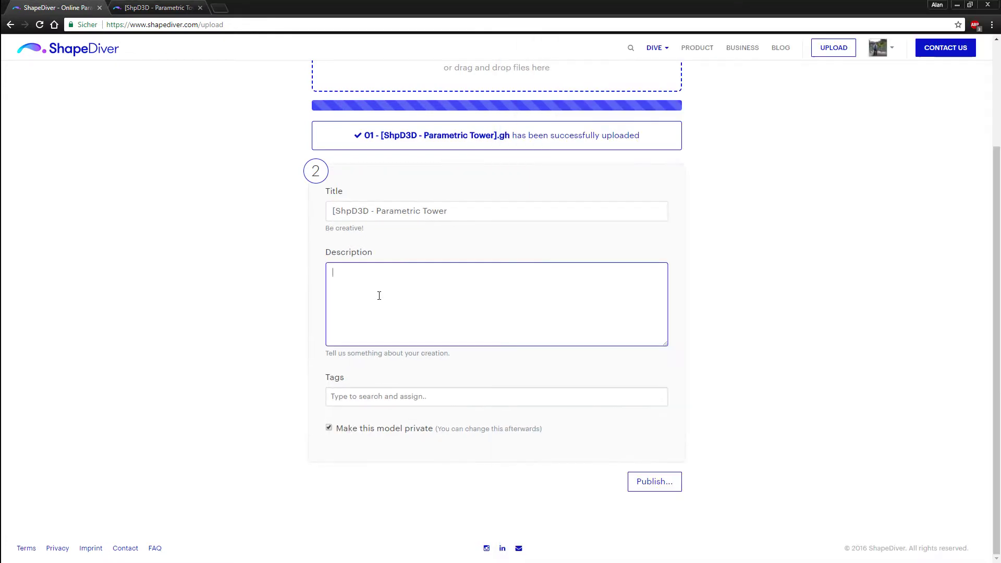
{"action": "type", "text": "Initial exercise done with the native and original components of Grasshopper, which consists of a generative design process based on form - finding for a tower with 3 initial 2D profiles and generators of the whole geometric system.  Idea and Grasshopper Visual Programming Script by Alan Rodriguez Carrillo."}
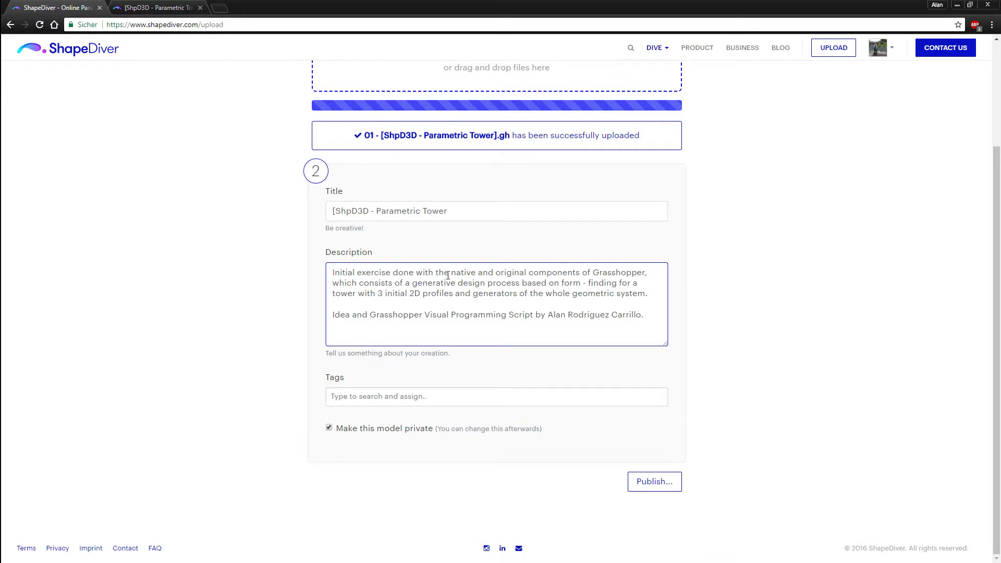
Step: Assign the existing tags Grasshopper, Grid and Tower to the model
{"action": "left_click", "coordinate": [324, 398]}
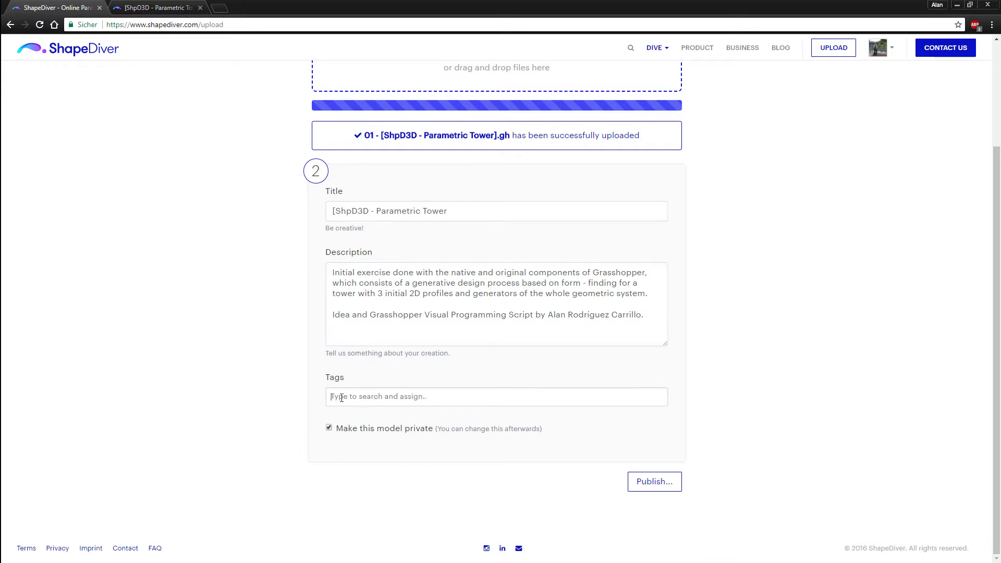
{"action": "type", "text": "GRass"}
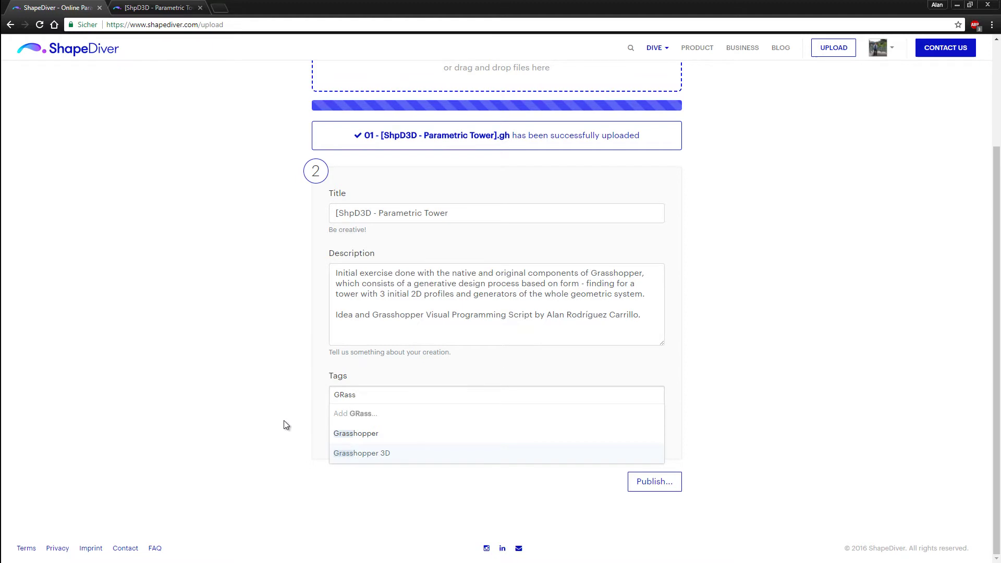
{"action": "left_click", "coordinate": [356, 434]}
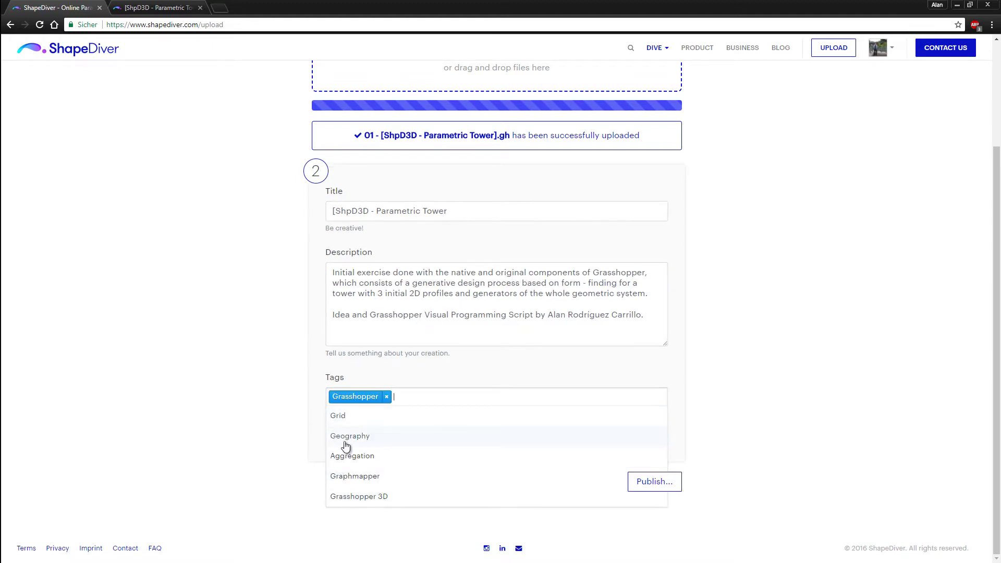
{"action": "left_click", "coordinate": [348, 420]}
{"action": "type", "text": "tower"}
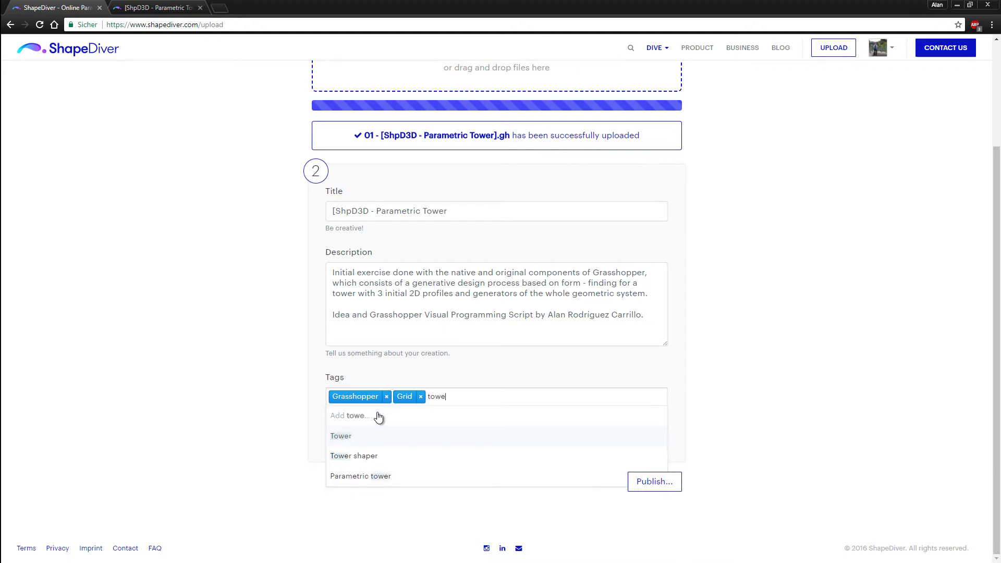
{"action": "left_click", "coordinate": [348, 441]}
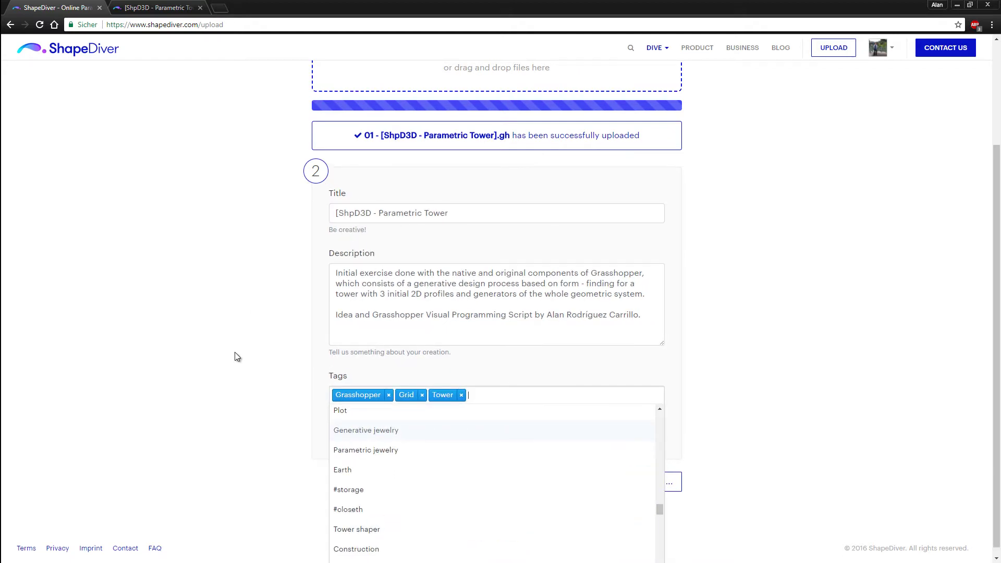
{"action": "left_click", "coordinate": [595, 305]}
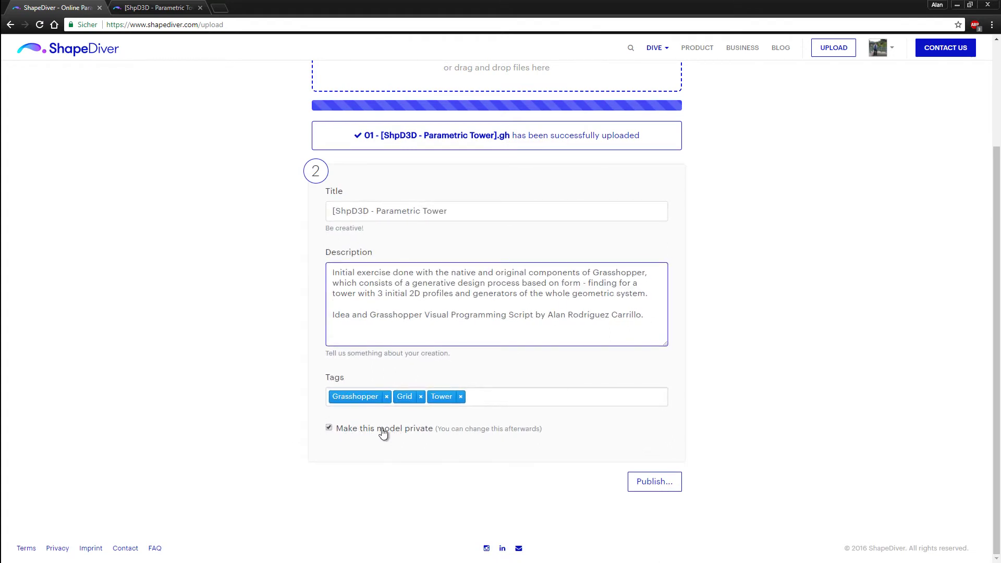
Step: Publish the model as private and inspect the tower from several angles in the online settings viewer
{"action": "left_click", "coordinate": [328, 427]}
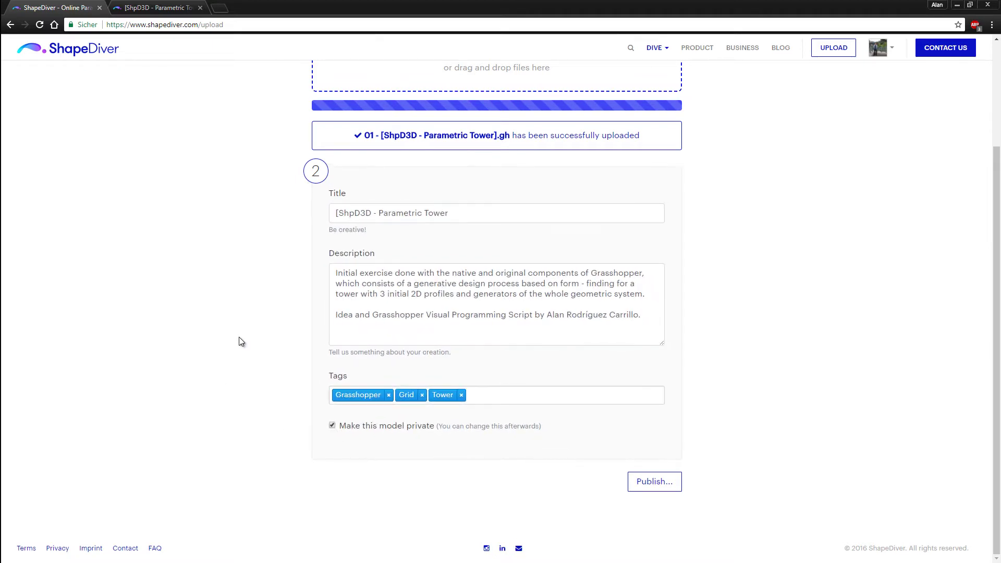
{"action": "left_click", "coordinate": [656, 484]}
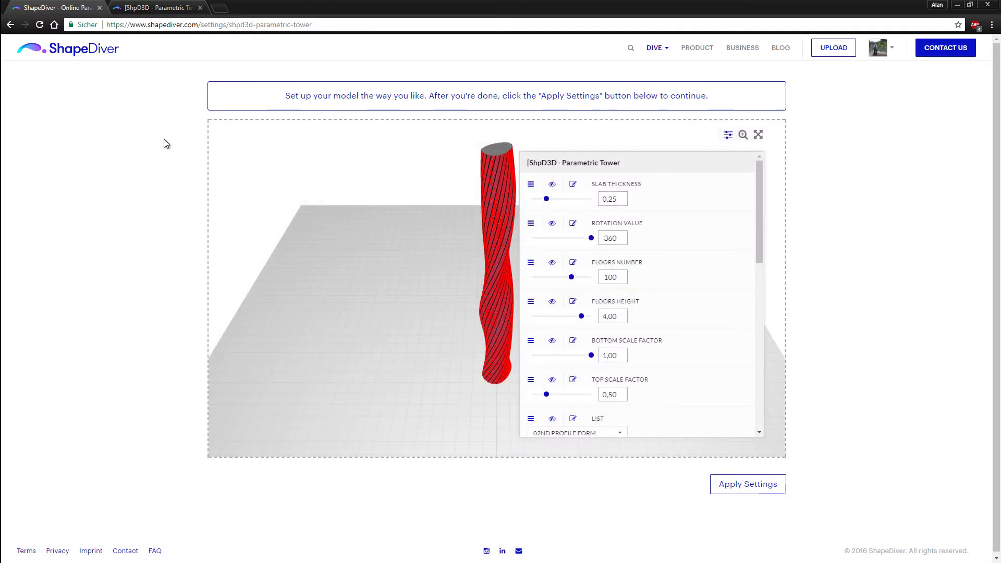
{"action": "left_click_drag", "start_coordinate": [466, 251], "coordinate": [397, 271]}
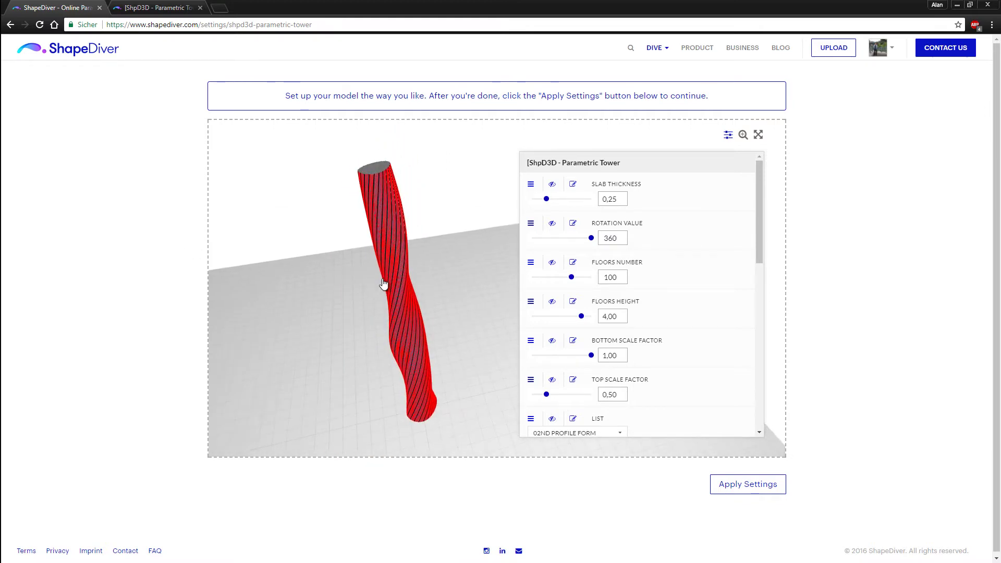
{"action": "left_click_drag", "start_coordinate": [380, 301], "coordinate": [431, 280]}
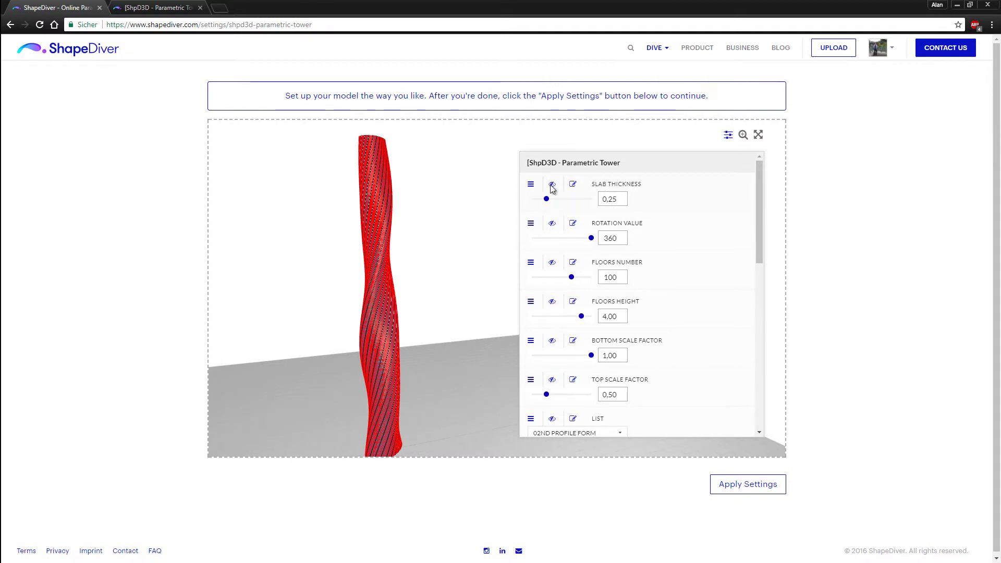
Step: Move the profile form List parameter to the beginning of the online parameter order
{"action": "scroll", "coordinate": [601, 256], "scroll_direction": "down", "scroll_amount": 2}
{"action": "scroll", "coordinate": [605, 263], "scroll_direction": "up", "scroll_amount": 2}
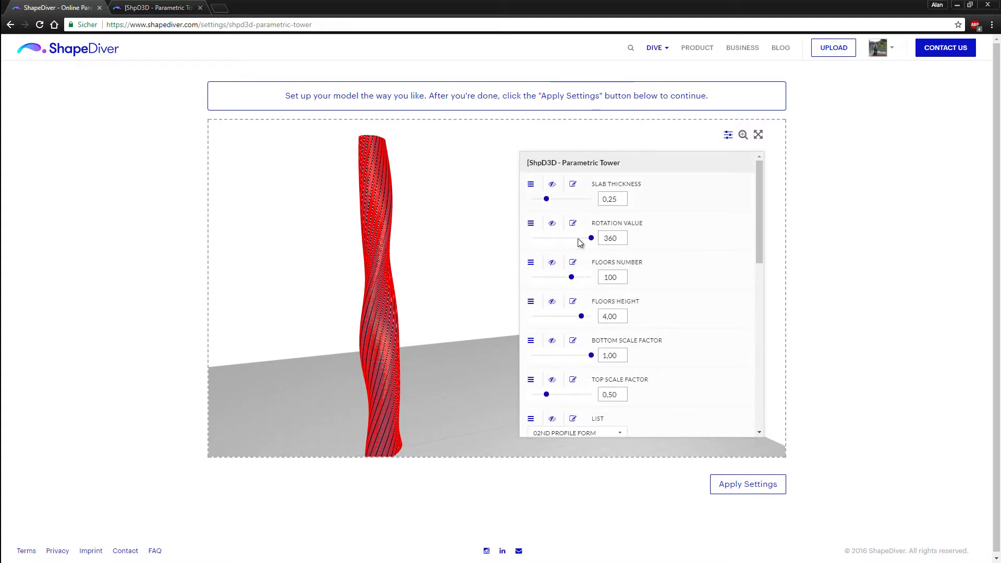
{"action": "scroll", "coordinate": [579, 239], "scroll_direction": "down", "scroll_amount": 5}
{"action": "scroll", "coordinate": [583, 251], "scroll_direction": "down", "scroll_amount": 3}
{"action": "scroll", "coordinate": [621, 299], "scroll_direction": "up", "scroll_amount": 8}
{"action": "left_click_drag", "start_coordinate": [375, 250], "coordinate": [428, 330]}
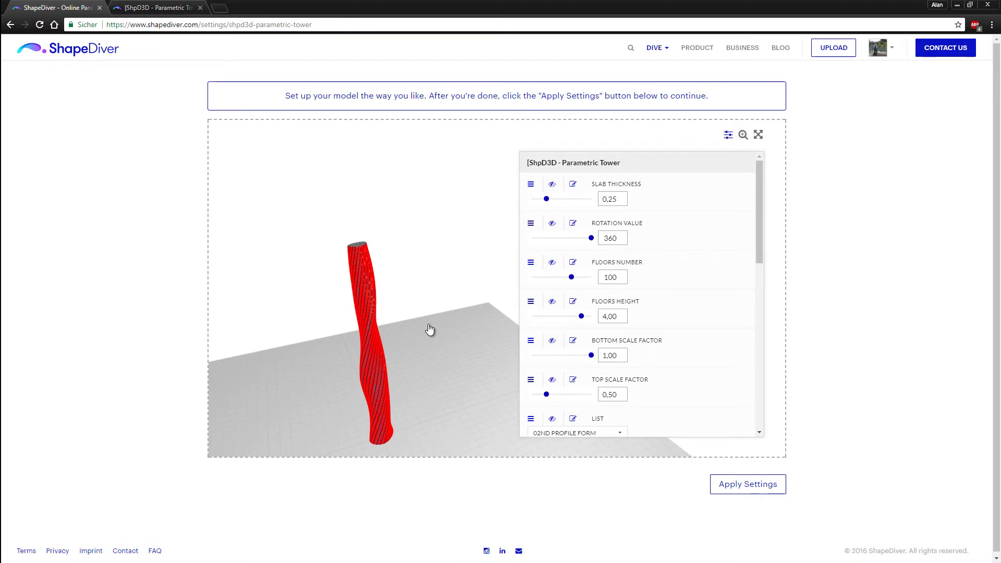
{"action": "left_click_drag", "start_coordinate": [369, 351], "coordinate": [398, 340]}
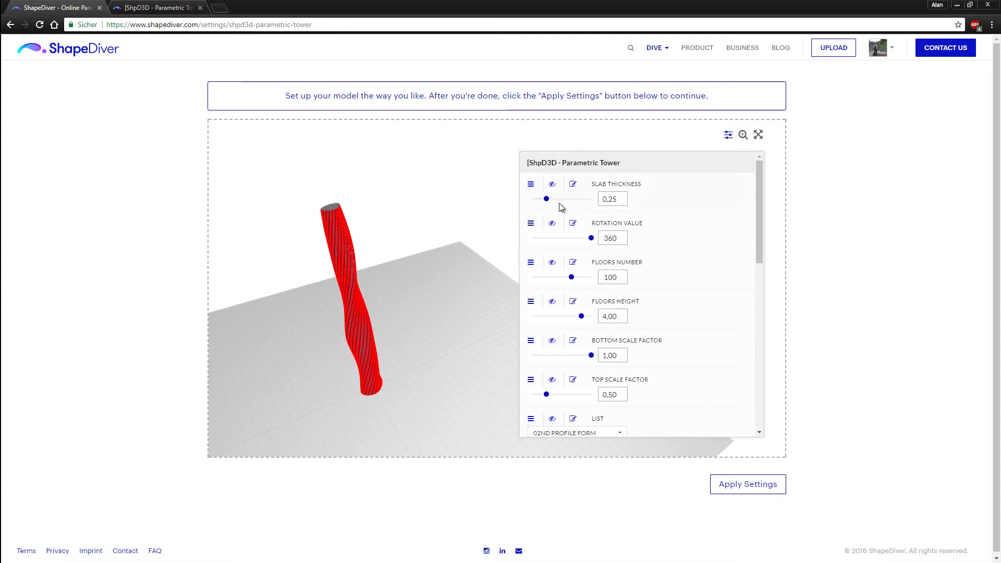
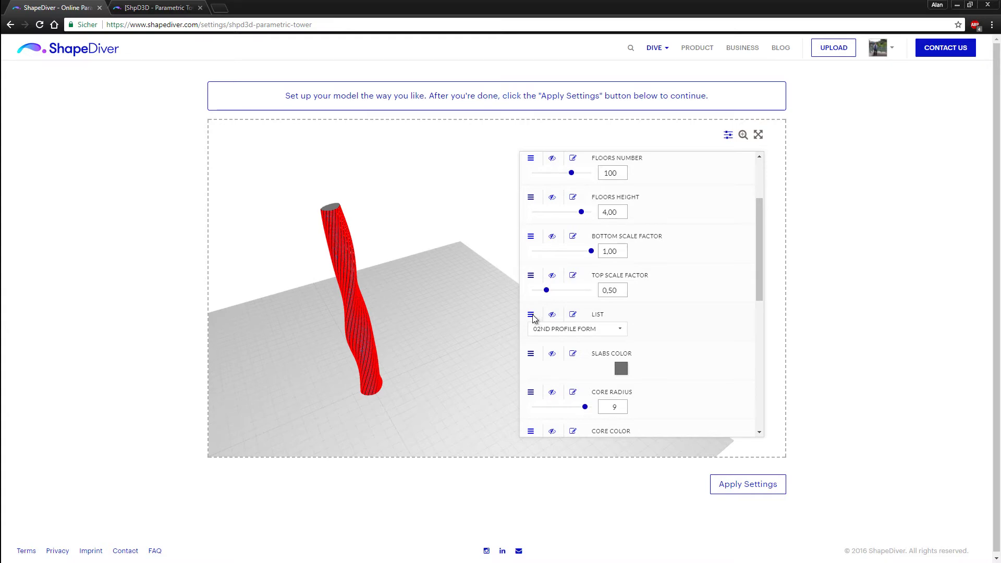
{"action": "left_click_drag", "start_coordinate": [532, 318], "coordinate": [532, 177]}
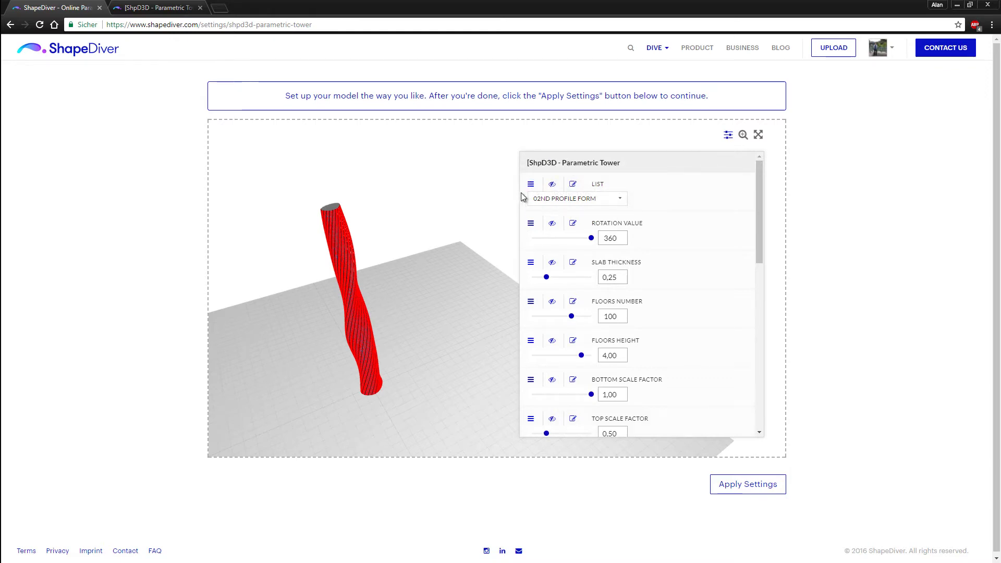
Step: Toggle the visibility of the profile List parameter off and back on
{"action": "left_click", "coordinate": [553, 186]}
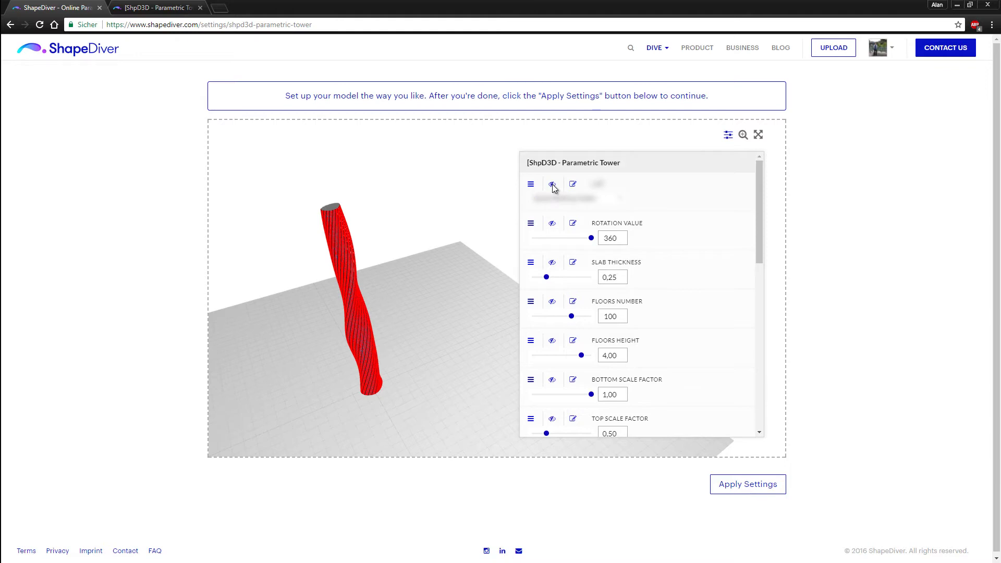
{"action": "left_click", "coordinate": [553, 186]}
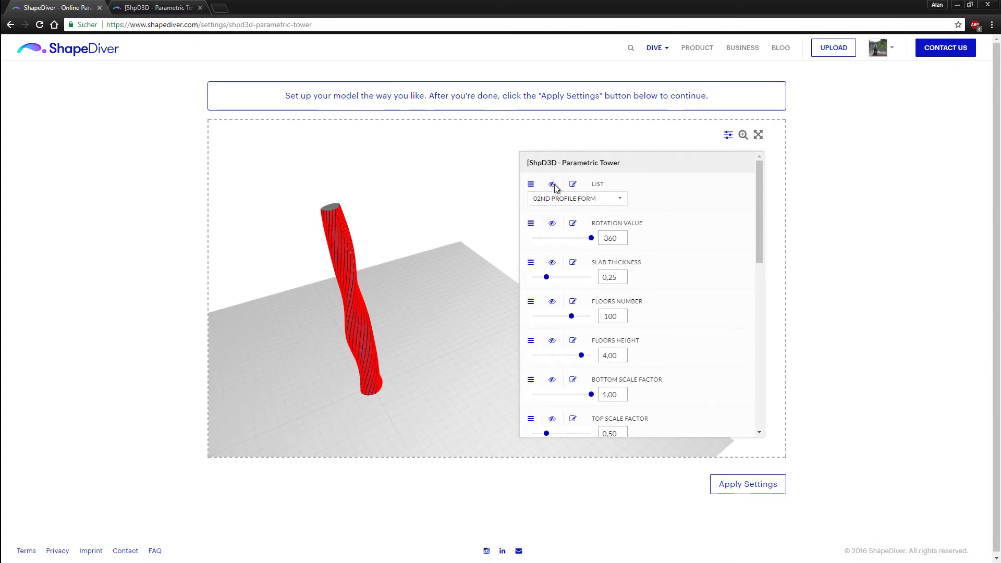
{"action": "left_click", "coordinate": [552, 184]}
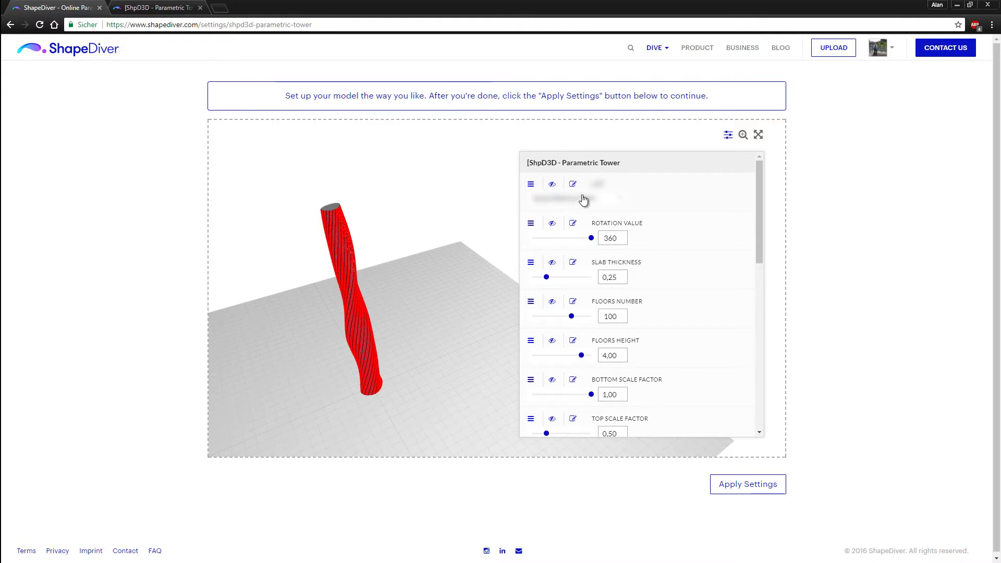
{"action": "left_click", "coordinate": [552, 185]}
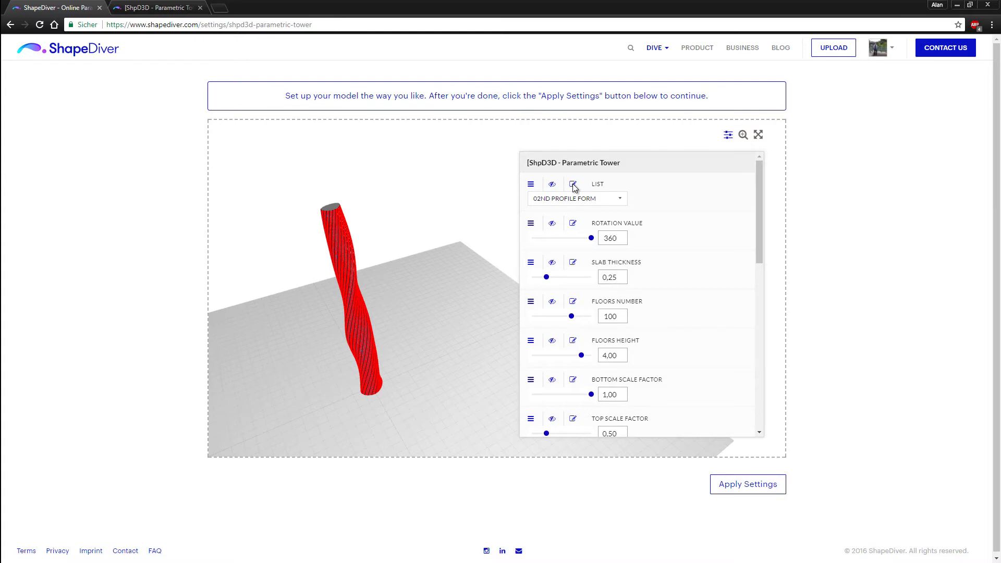
Step: Rename the profile List parameter as "01 - PROFILE FORM GENERATOR"
{"action": "left_click", "coordinate": [573, 185]}
{"action": "left_click_drag", "start_coordinate": [627, 182], "coordinate": [581, 182]}
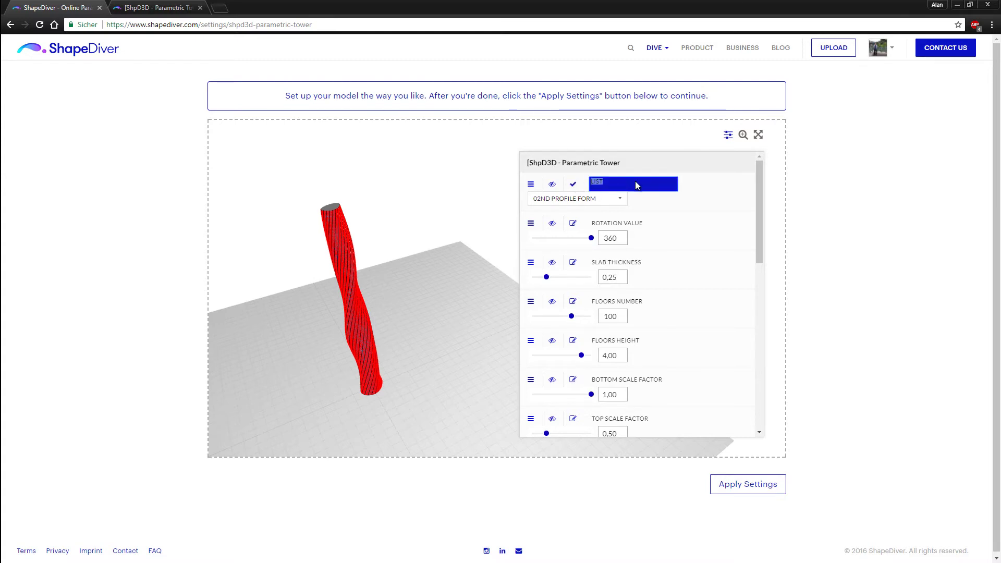
{"action": "type", "text": "01 - PROFILE"}
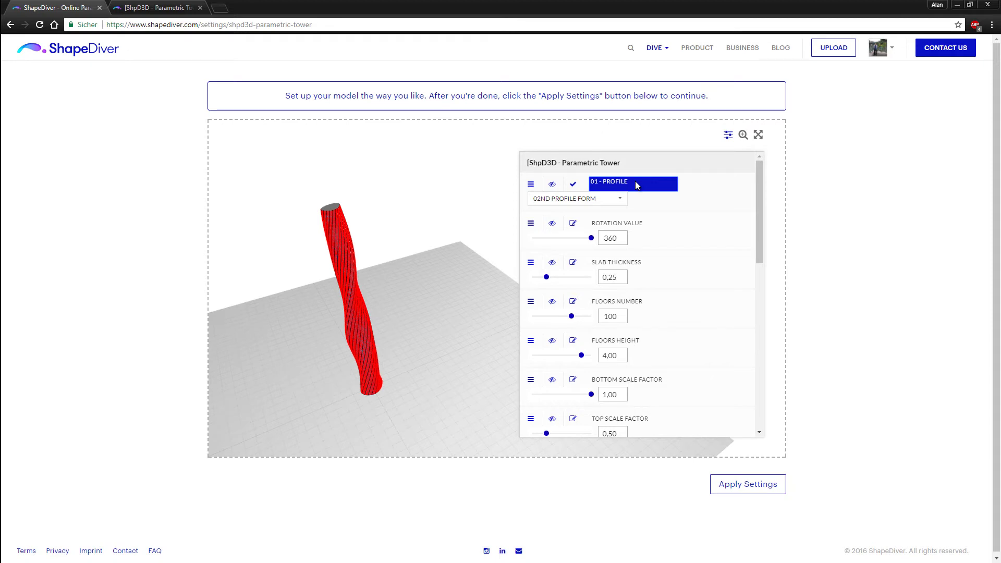
{"action": "type", "text": " FORM GENERATOR"}
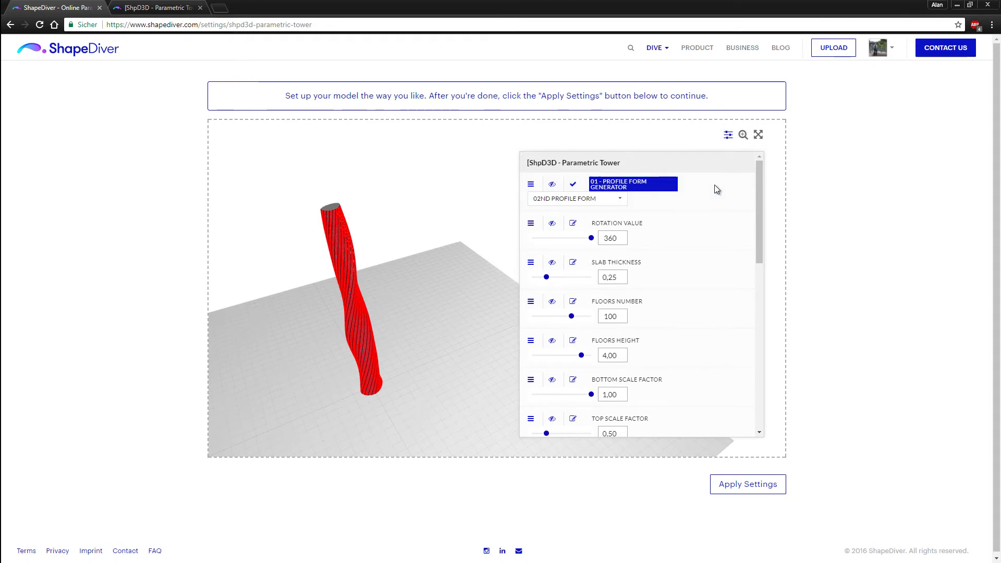
Step: Switch the tower to 01ST PROFILE FORM and set the slab thickness to 0,15
{"action": "left_click", "coordinate": [557, 200]}
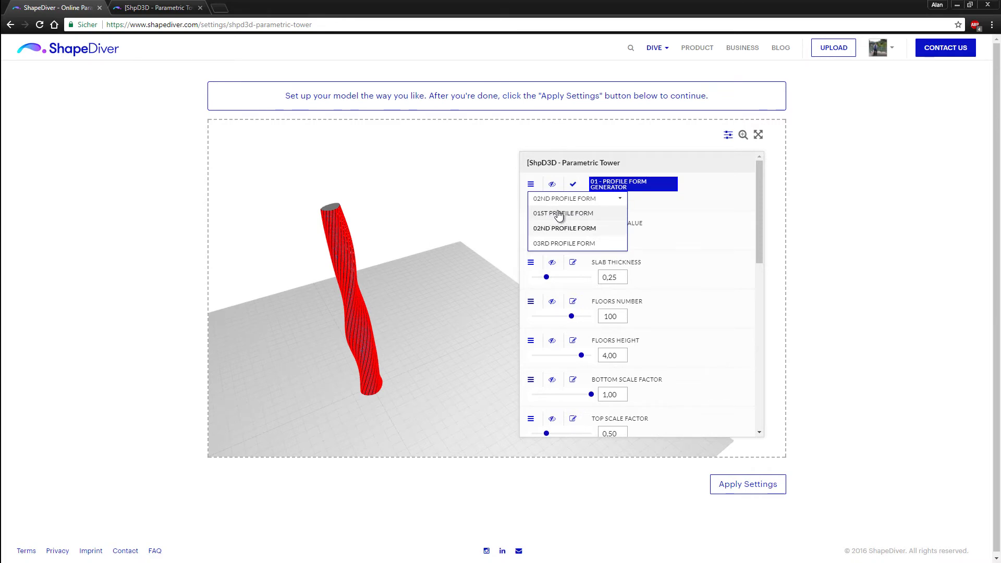
{"action": "left_click", "coordinate": [587, 214]}
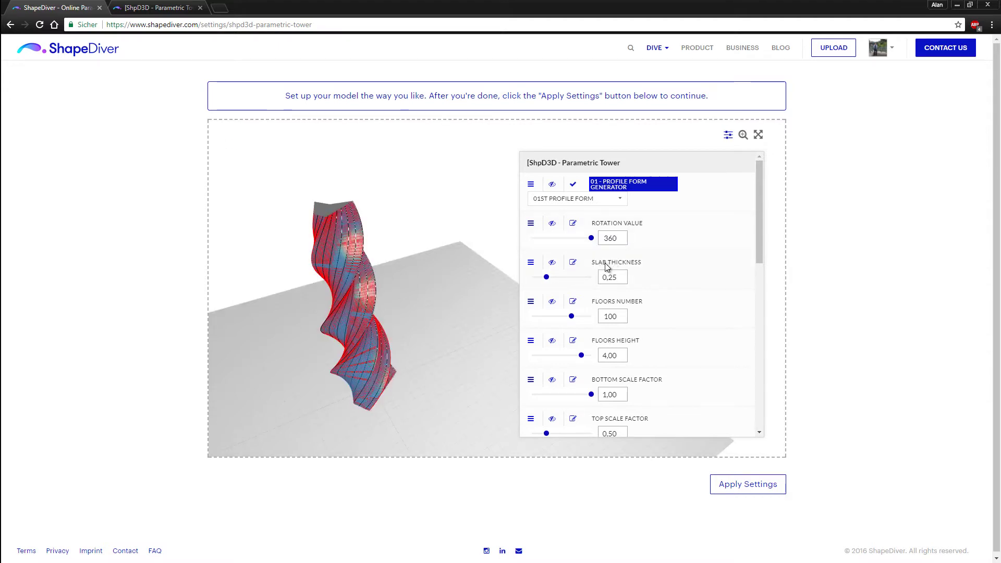
{"action": "left_click_drag", "start_coordinate": [354, 306], "coordinate": [364, 286]}
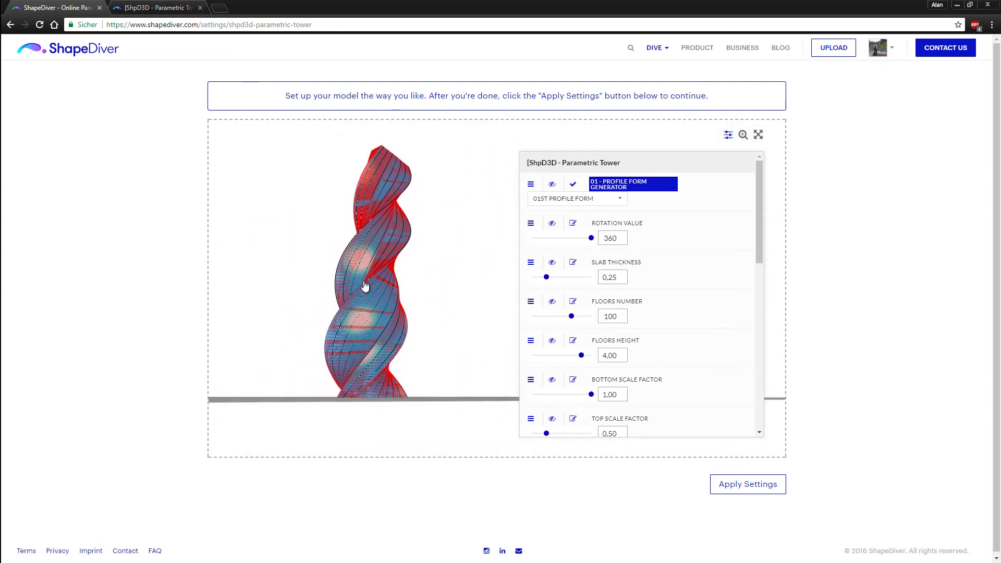
{"action": "double_click", "coordinate": [604, 277]}
{"action": "type", "text": "0,15"}
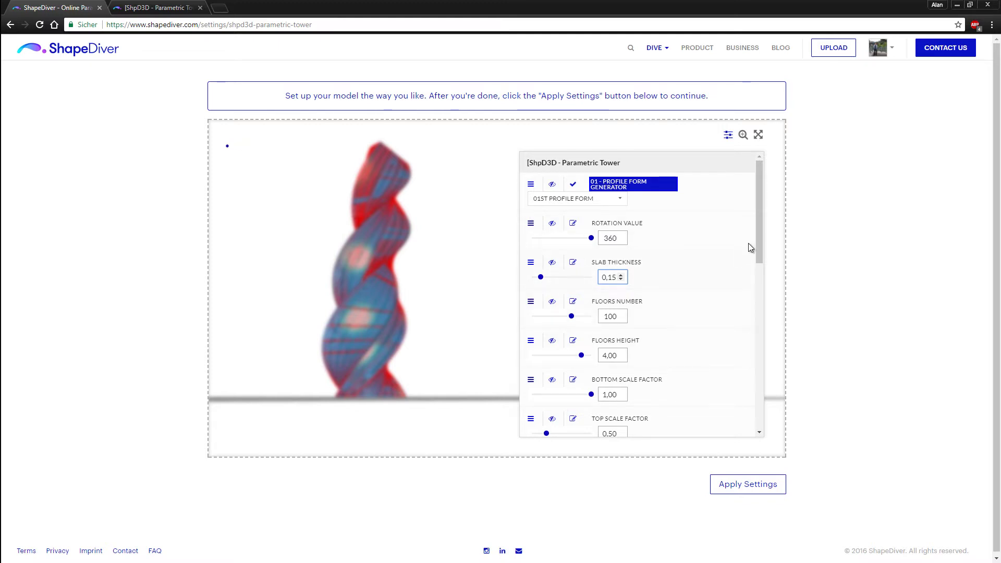
Step: Change the slabs color to white (#ffffffff) and inspect the facade up close
{"action": "left_click_drag", "start_coordinate": [759, 238], "coordinate": [752, 321]}
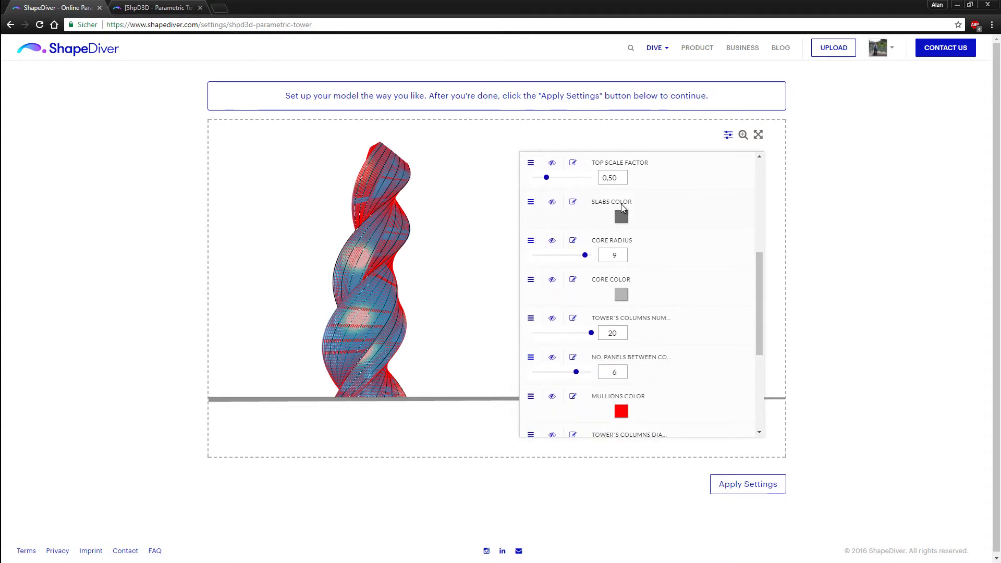
{"action": "left_click_drag", "start_coordinate": [353, 329], "coordinate": [386, 328]}
{"action": "scroll", "coordinate": [346, 330], "scroll_direction": "up", "scroll_amount": 3}
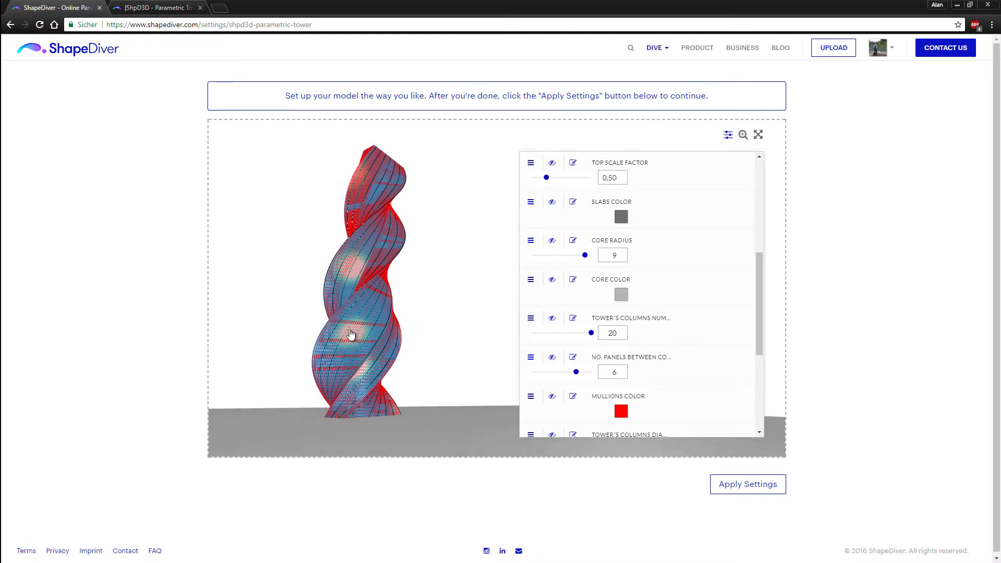
{"action": "scroll", "coordinate": [325, 315], "scroll_direction": "up", "scroll_amount": 5}
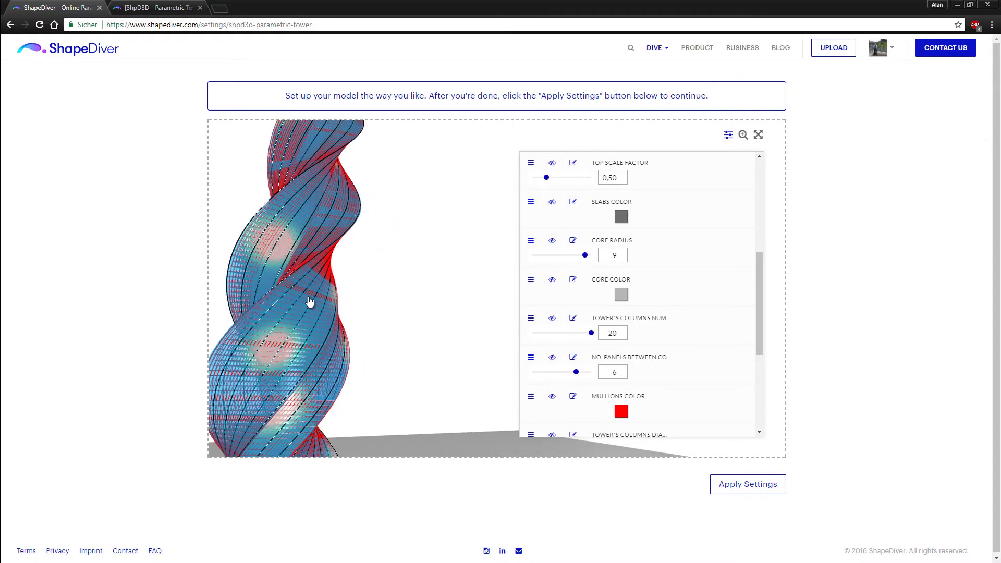
{"action": "scroll", "coordinate": [354, 296], "scroll_direction": "up", "scroll_amount": 5}
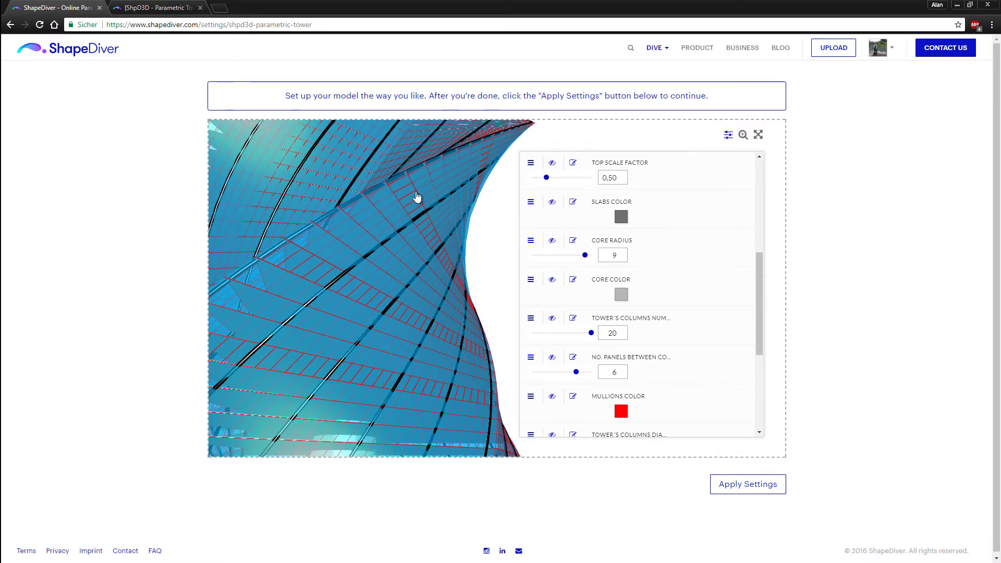
{"action": "left_click", "coordinate": [621, 217]}
{"action": "left_click_drag", "start_coordinate": [698, 260], "coordinate": [699, 247]}
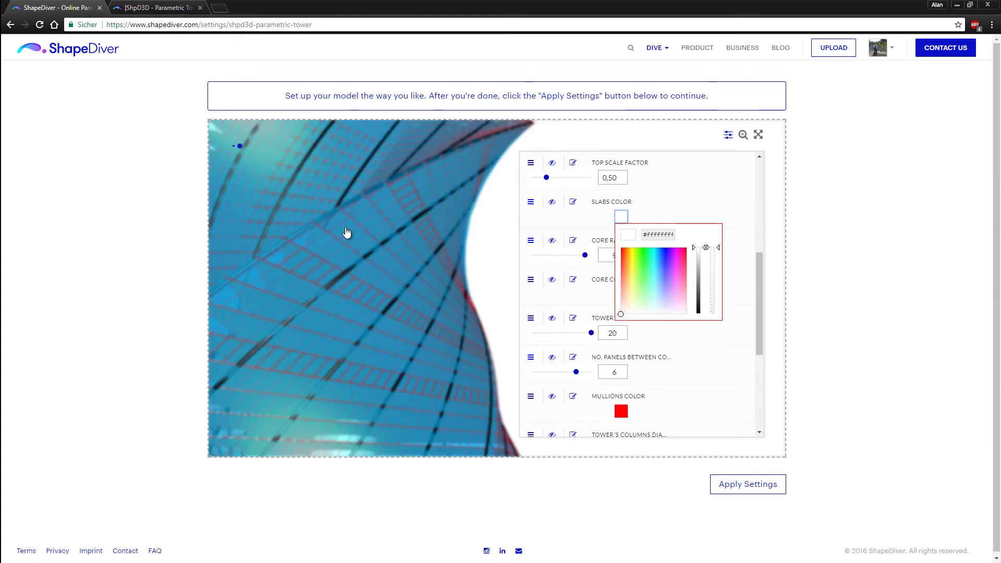
{"action": "mouse_move", "coordinate": [357, 208]}
{"action": "left_mouse_down"}
{"action": "mouse_move", "coordinate": [353, 216]}
{"action": "mouse_move", "coordinate": [375, 213]}
{"action": "mouse_move", "coordinate": [357, 217]}
{"action": "mouse_move", "coordinate": [367, 221]}
{"action": "left_mouse_up"}
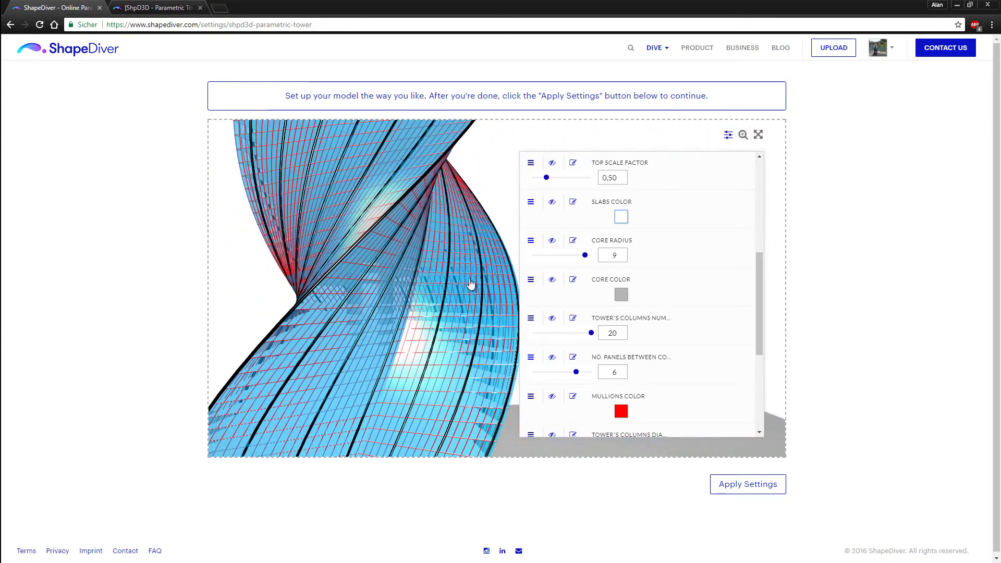
Step: Set the tower's columns number to 15 and the number of panels between columns to 4
{"action": "left_click_drag", "start_coordinate": [756, 296], "coordinate": [762, 328]}
{"action": "double_click", "coordinate": [606, 247]}
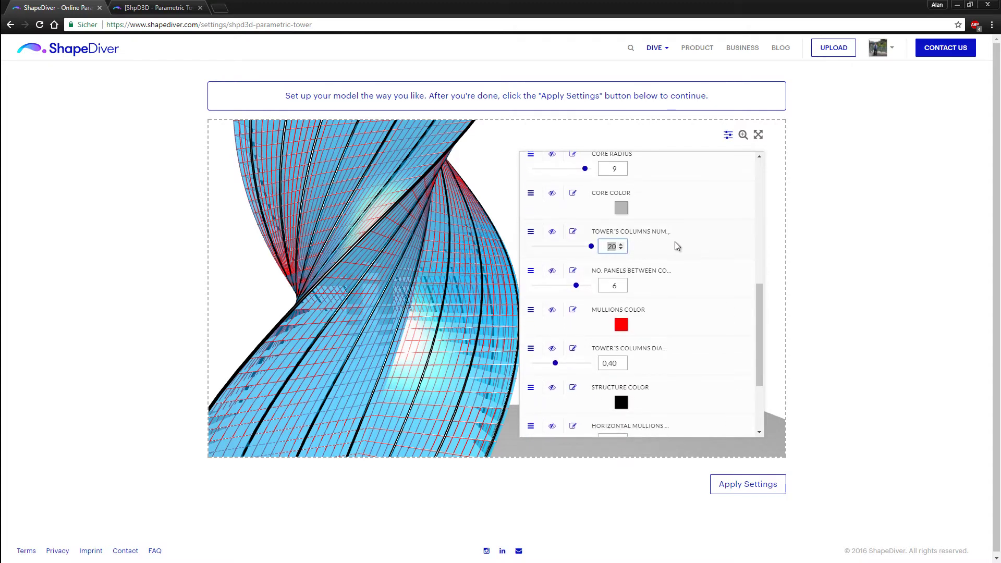
{"action": "type", "text": "15"}
{"action": "double_click", "coordinate": [614, 285]}
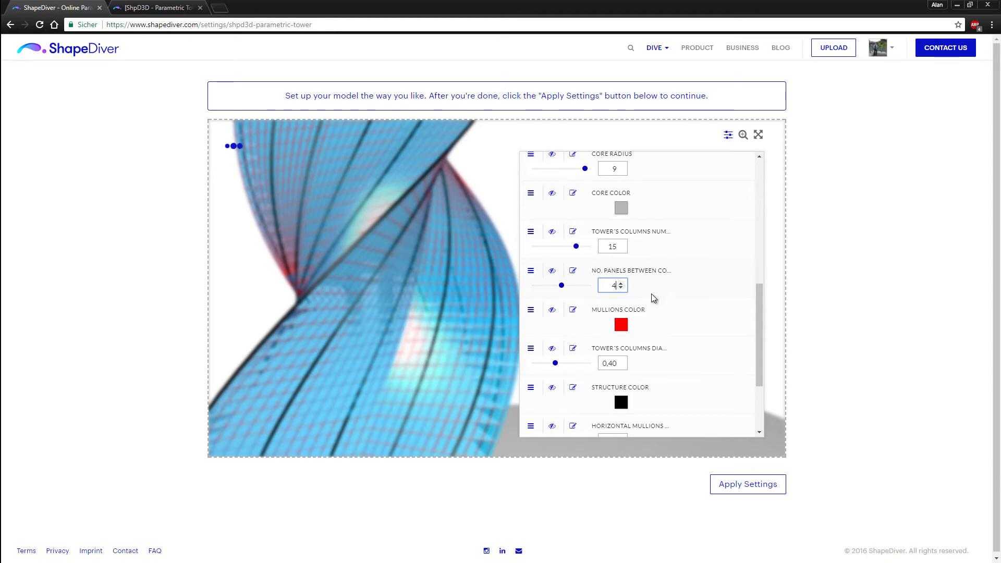
Step: Change the mullions color to white (#ffffffff) and check the whole tower in the viewer
{"action": "left_click", "coordinate": [620, 324]}
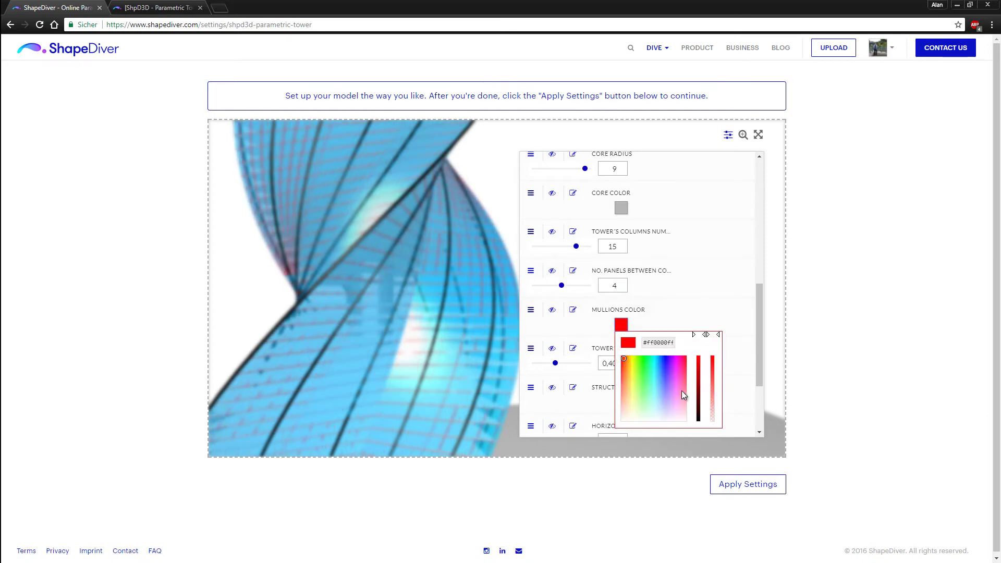
{"action": "left_click_drag", "start_coordinate": [658, 386], "coordinate": [689, 424]}
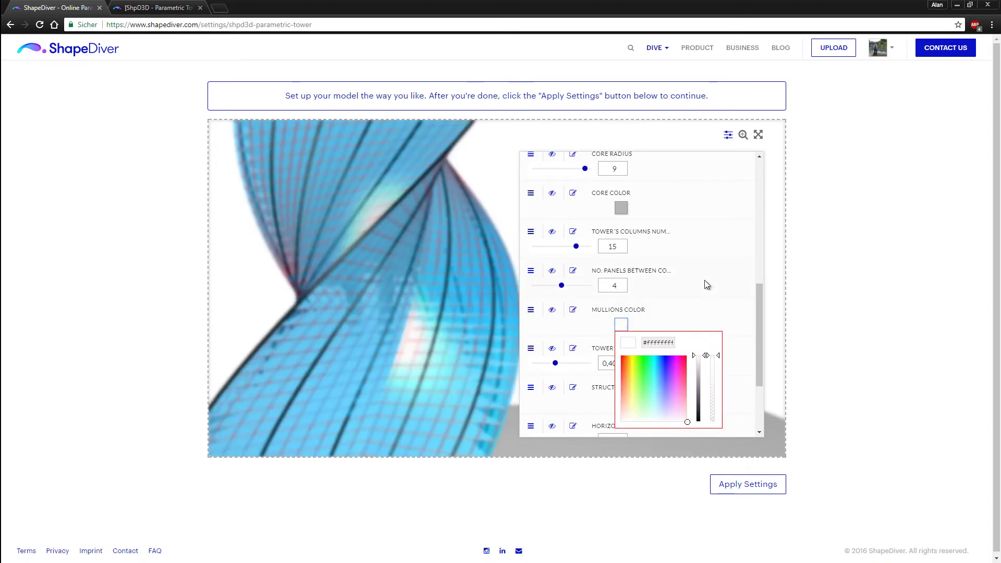
{"action": "left_click_drag", "start_coordinate": [346, 202], "coordinate": [343, 259]}
{"action": "scroll", "coordinate": [359, 219], "scroll_direction": "down", "scroll_amount": 5}
{"action": "scroll", "coordinate": [342, 262], "scroll_direction": "down", "scroll_amount": 5}
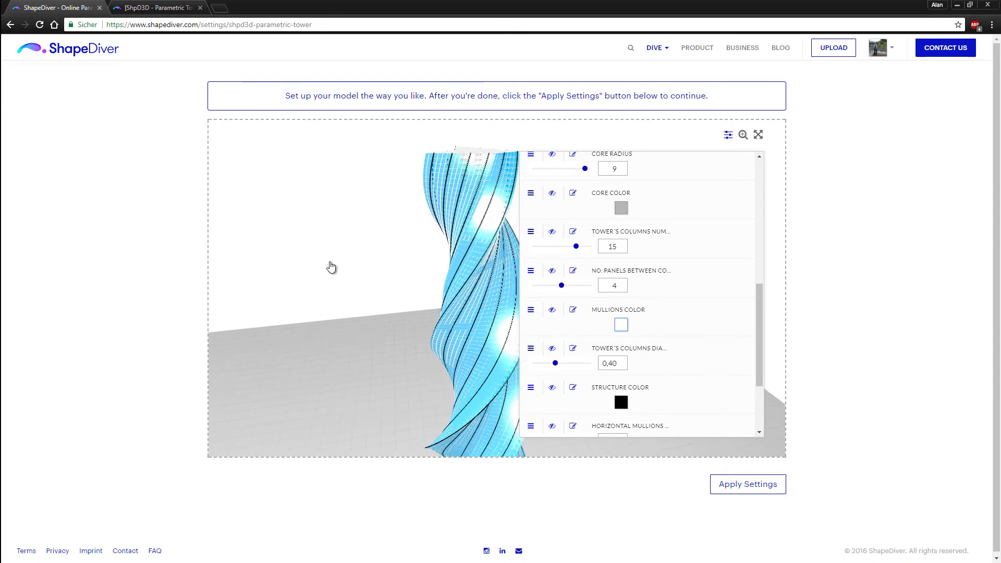
{"action": "mouse_move", "coordinate": [474, 297]}
{"action": "left_mouse_down"}
{"action": "mouse_move", "coordinate": [463, 293]}
{"action": "mouse_move", "coordinate": [476, 279]}
{"action": "left_mouse_up"}
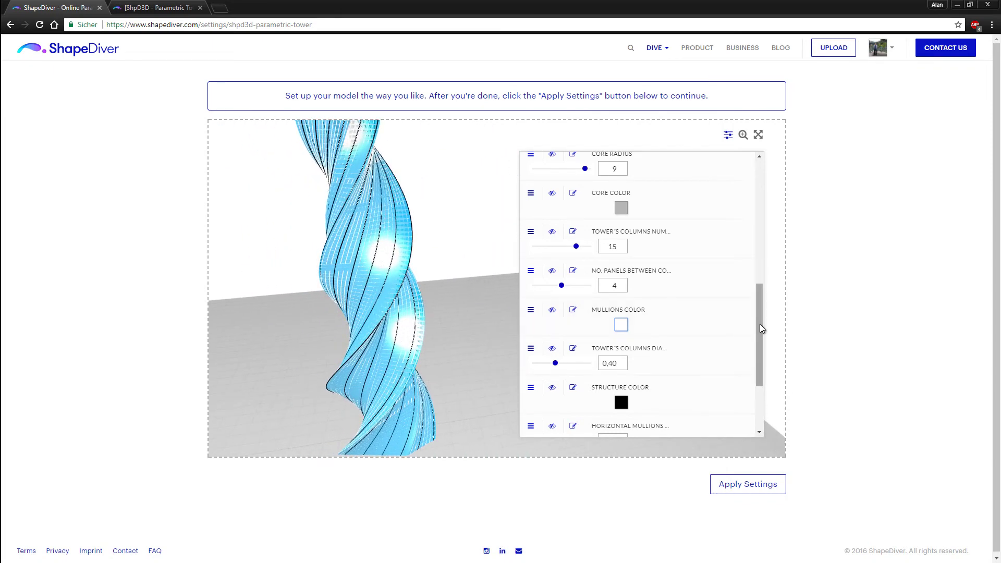
Step: Review the remaining tower parameters, collapse their group and expand Viewer Settings
{"action": "left_click_drag", "start_coordinate": [759, 324], "coordinate": [766, 210]}
{"action": "left_click_drag", "start_coordinate": [758, 287], "coordinate": [737, 196]}
{"action": "scroll", "coordinate": [640, 223], "scroll_direction": "down", "scroll_amount": 10}
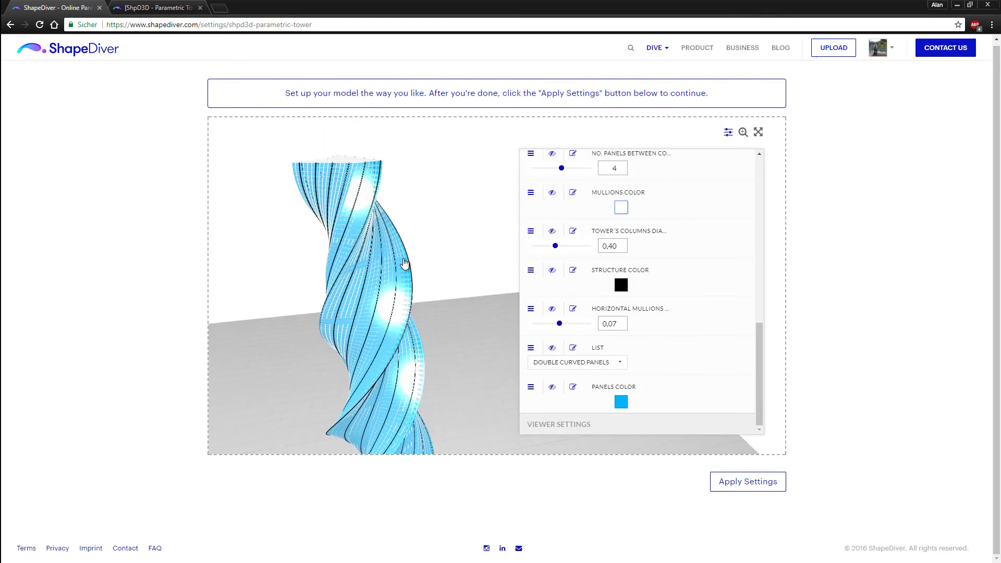
{"action": "left_click_drag", "start_coordinate": [386, 219], "coordinate": [376, 204]}
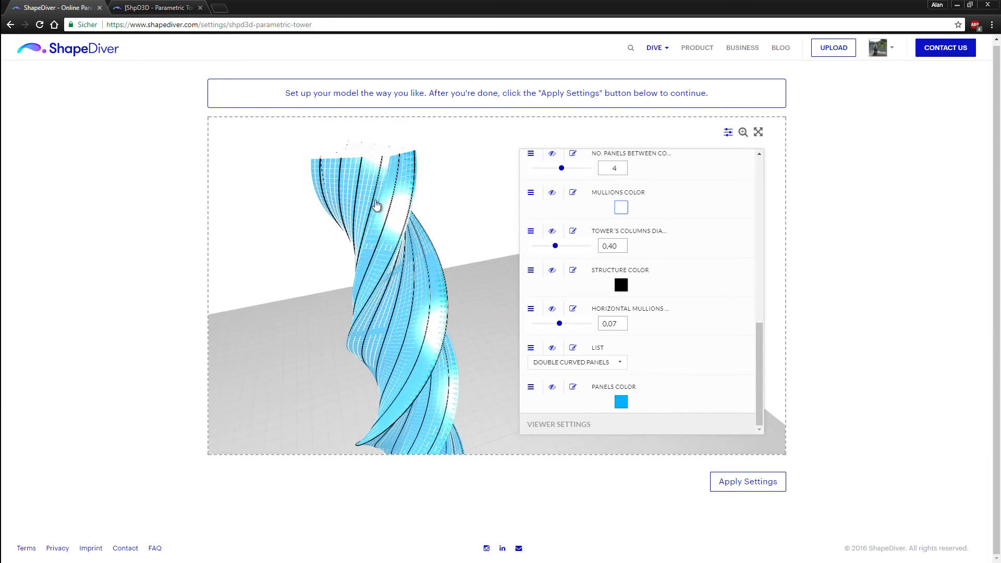
{"action": "left_click_drag", "start_coordinate": [758, 352], "coordinate": [756, 181]}
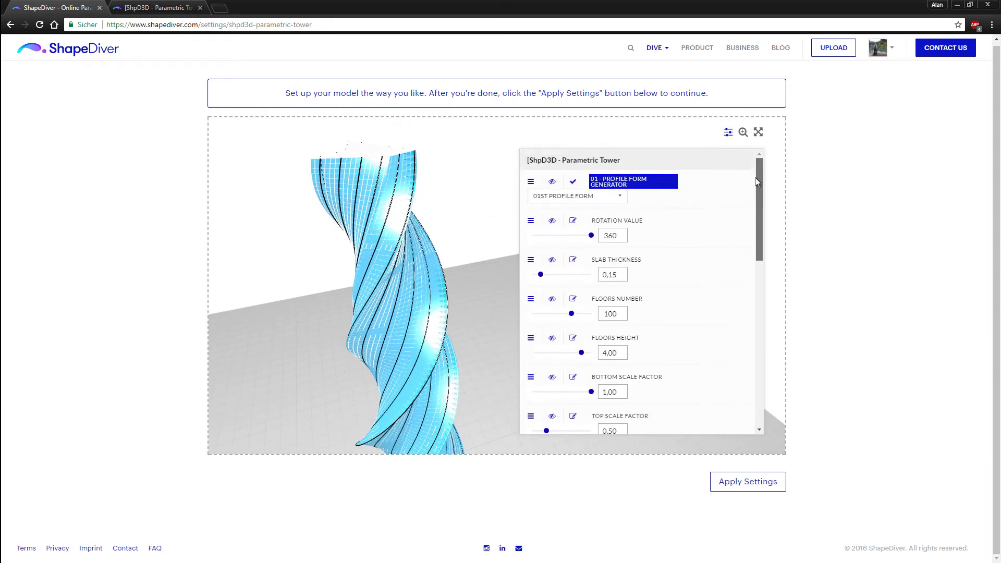
{"action": "left_click", "coordinate": [590, 161]}
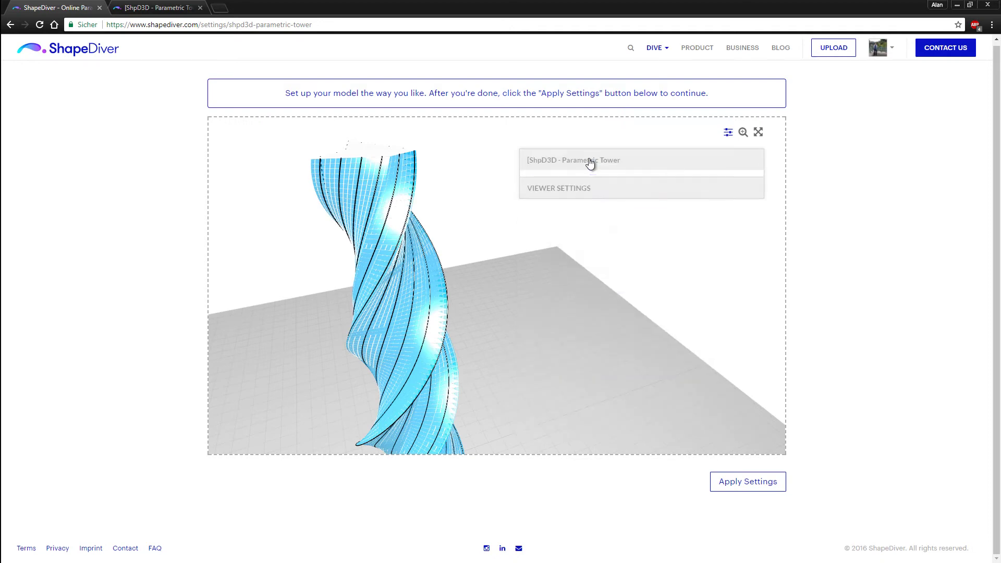
{"action": "left_click", "coordinate": [553, 186]}
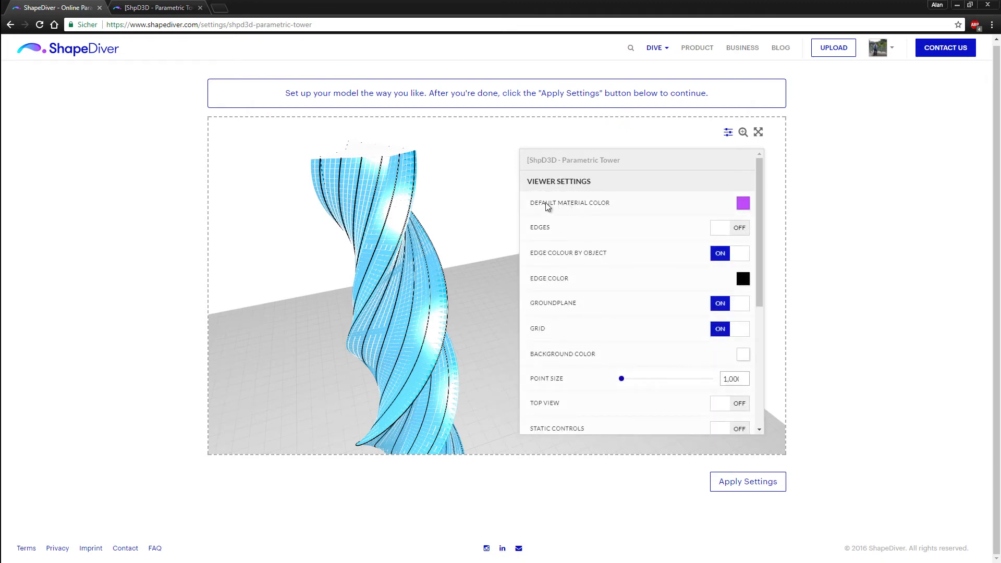
Step: Set the viewer's default material color to near-black (#040404ff)
{"action": "left_click", "coordinate": [742, 203]}
{"action": "left_click", "coordinate": [694, 246]}
{"action": "left_click_drag", "start_coordinate": [706, 262], "coordinate": [729, 303]}
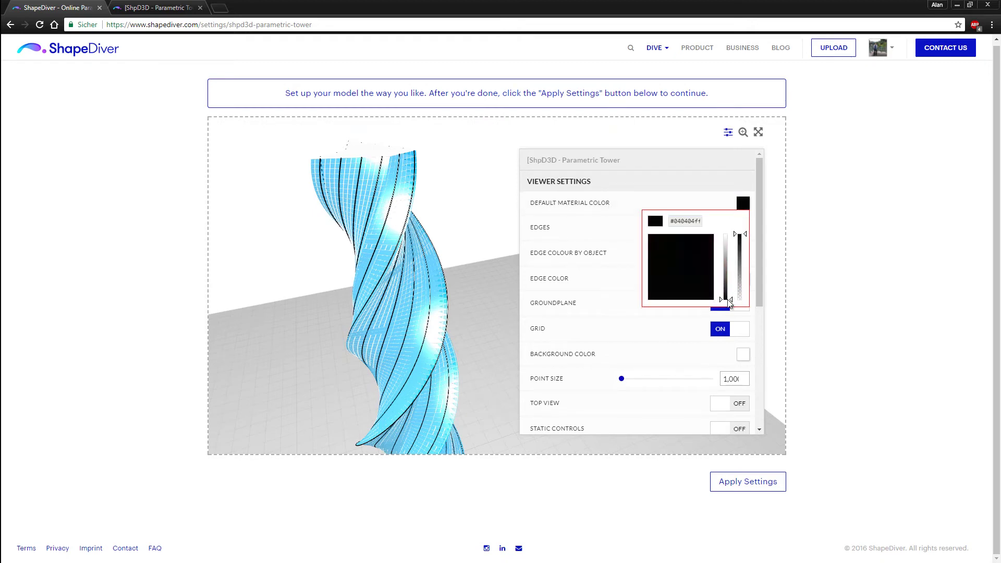
{"action": "left_click", "coordinate": [543, 230]}
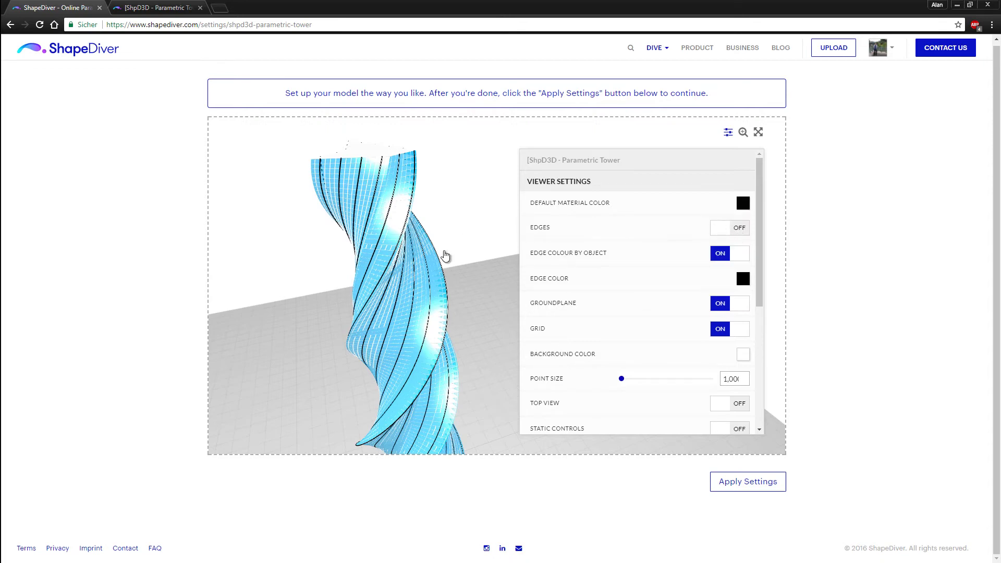
Step: Turn on edges in the viewer and turn off edge colour by object
{"action": "left_click_drag", "start_coordinate": [393, 284], "coordinate": [364, 283]}
{"action": "left_click_drag", "start_coordinate": [365, 279], "coordinate": [373, 235]}
{"action": "scroll", "coordinate": [373, 236], "scroll_direction": "down", "scroll_amount": 5}
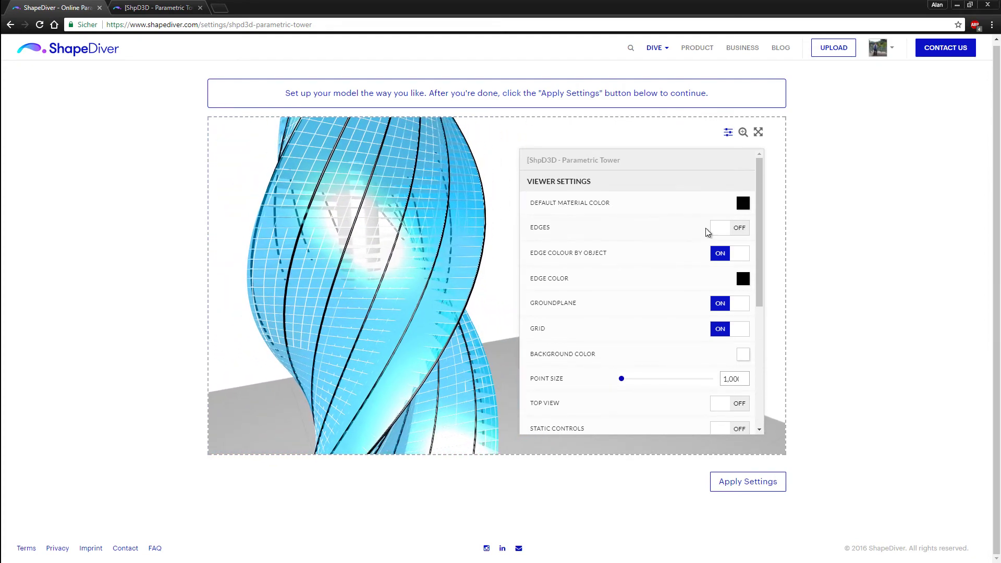
{"action": "left_click", "coordinate": [736, 230]}
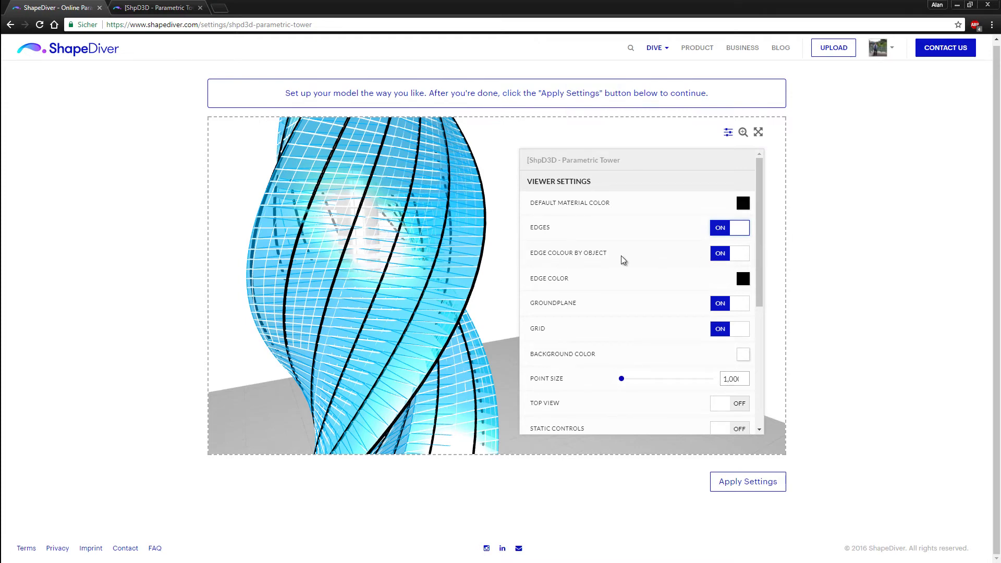
{"action": "left_click", "coordinate": [717, 256]}
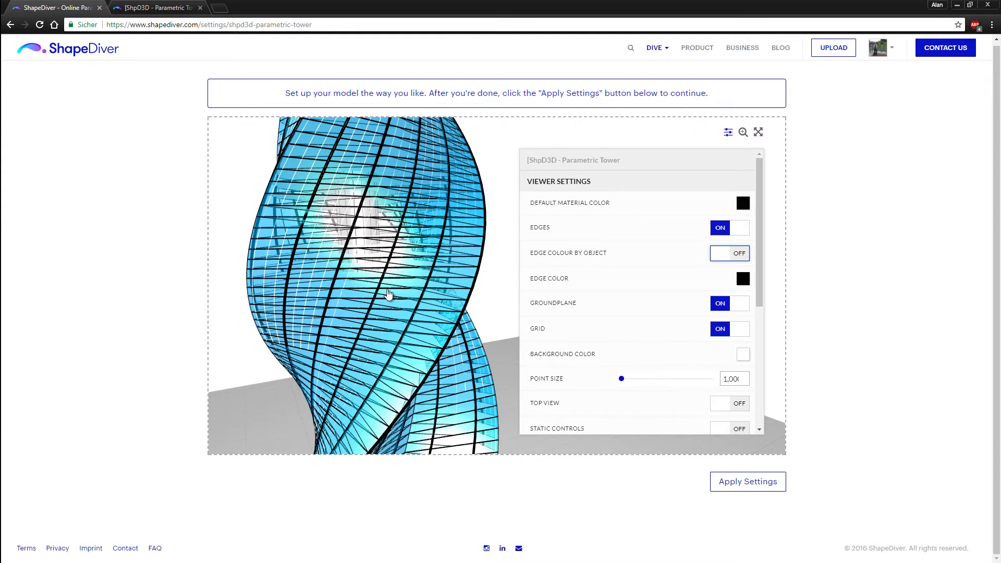
Step: Turn off the groundplane and set the viewer's background color to black (#000000ff)
{"action": "left_click", "coordinate": [720, 308]}
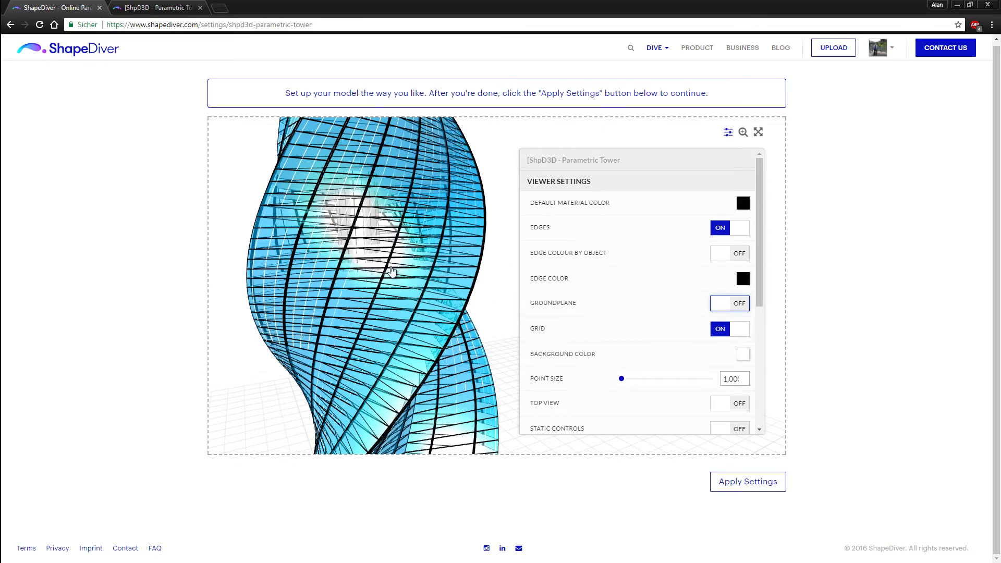
{"action": "left_click_drag", "start_coordinate": [412, 277], "coordinate": [392, 296]}
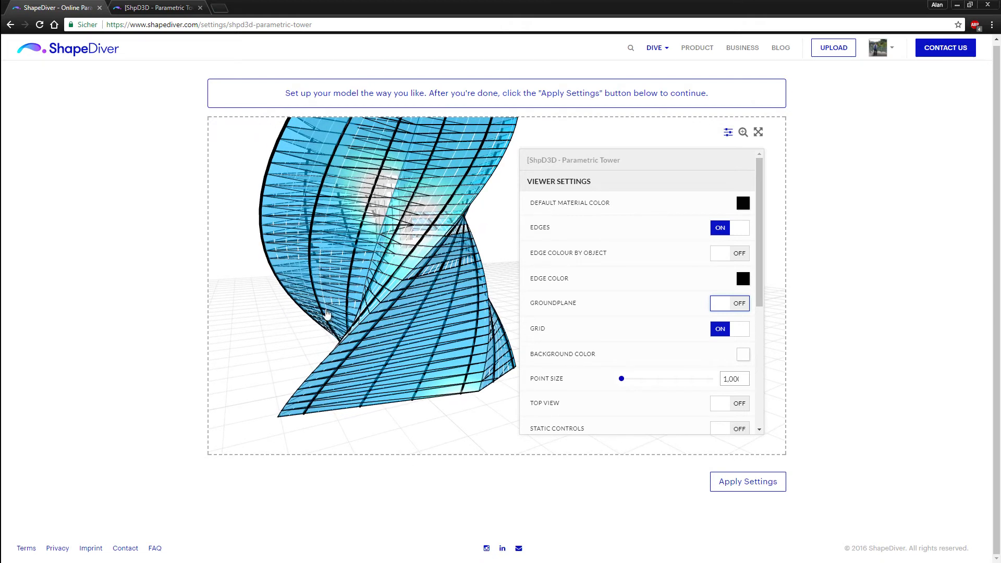
{"action": "left_click", "coordinate": [741, 356]}
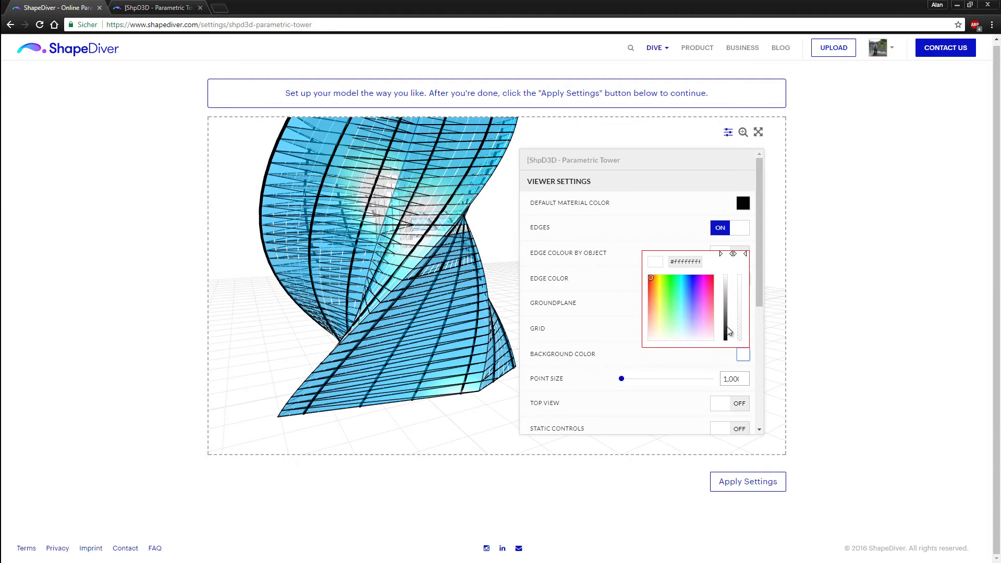
{"action": "left_click_drag", "start_coordinate": [726, 330], "coordinate": [727, 344]}
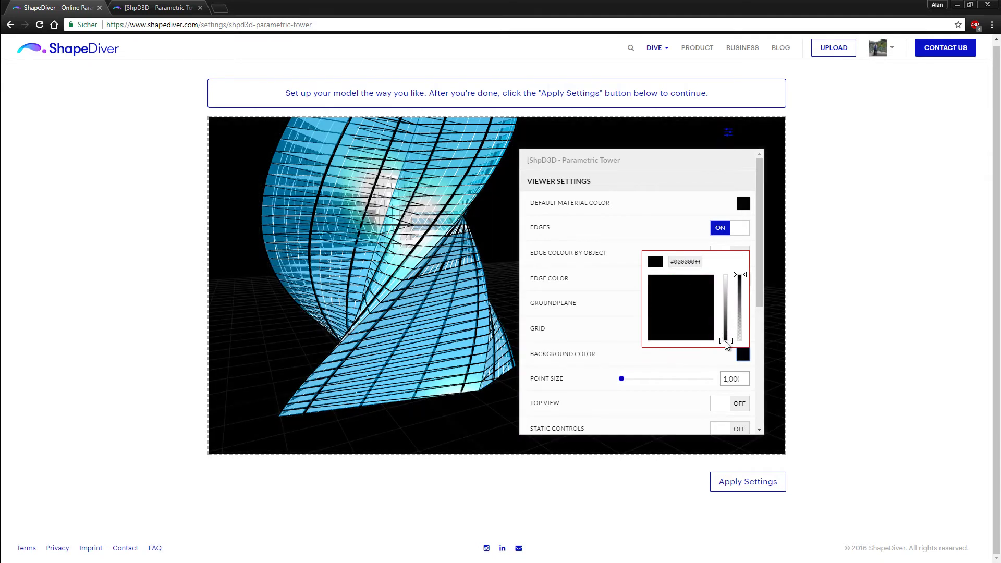
{"action": "left_click", "coordinate": [552, 383]}
Step: Lower the point size to its minimum and review the remaining viewer settings
{"action": "left_click_drag", "start_coordinate": [623, 377], "coordinate": [652, 378]}
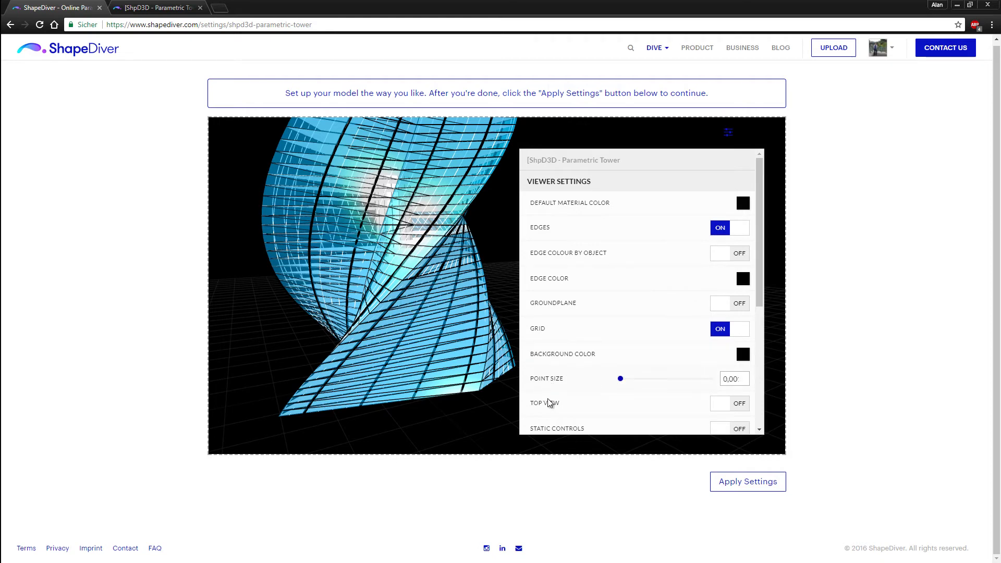
{"action": "scroll", "coordinate": [759, 277], "scroll_direction": "down", "scroll_amount": 1}
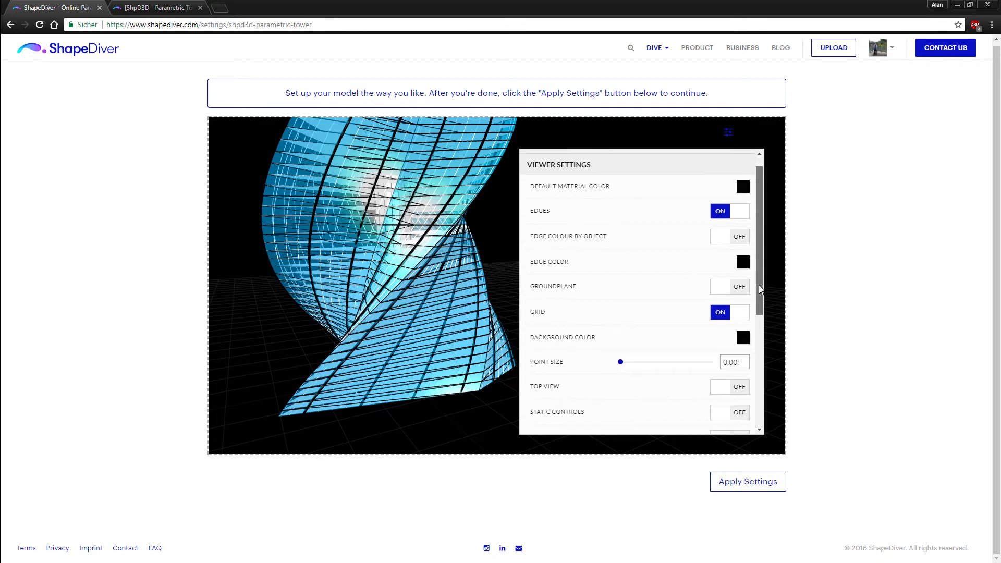
{"action": "scroll", "coordinate": [761, 326], "scroll_direction": "down", "scroll_amount": 2}
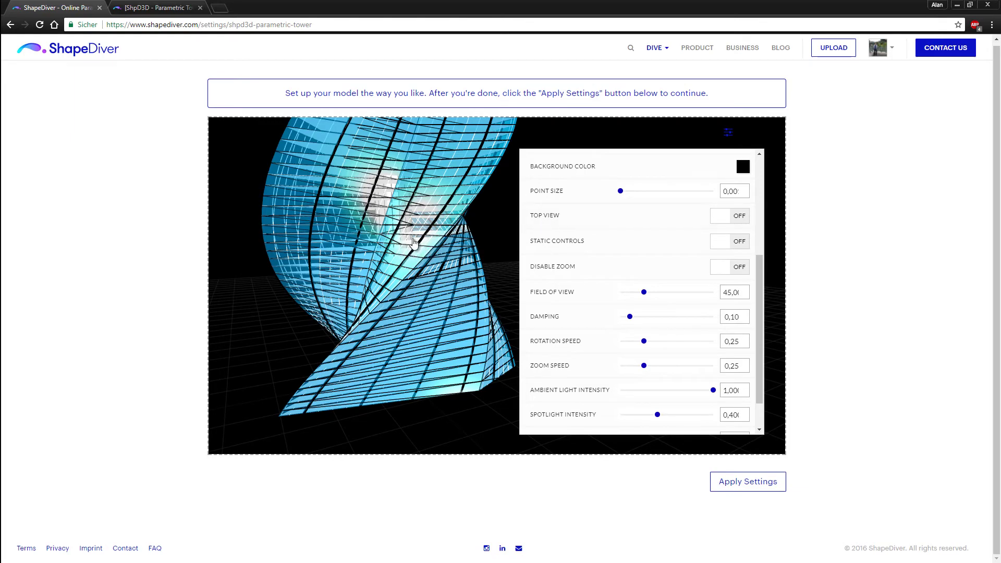
{"action": "mouse_move", "coordinate": [428, 204]}
{"action": "left_mouse_down"}
{"action": "mouse_move", "coordinate": [424, 217]}
{"action": "mouse_move", "coordinate": [425, 200]}
{"action": "left_mouse_up"}
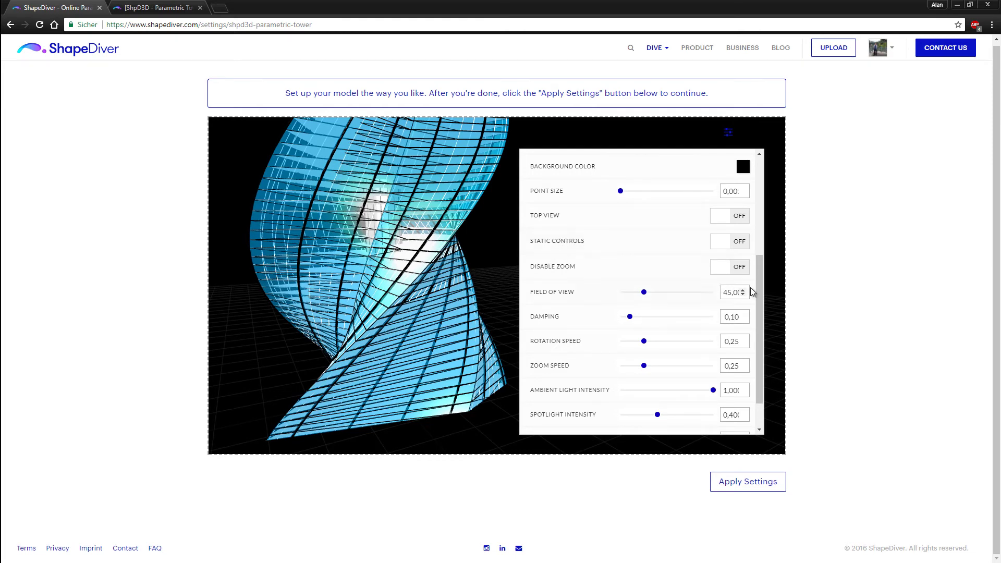
{"action": "left_click_drag", "start_coordinate": [760, 292], "coordinate": [768, 195]}
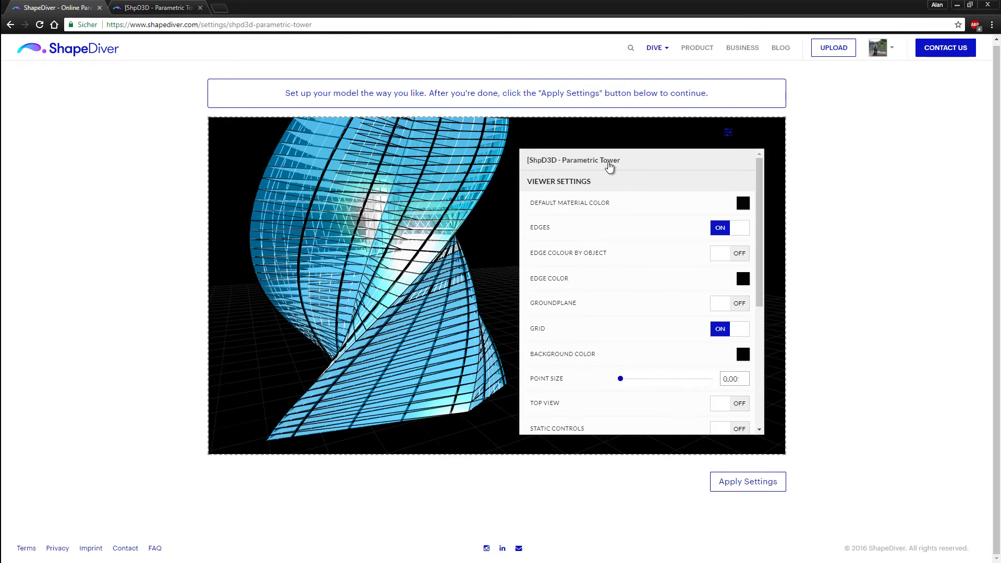
{"action": "left_click_drag", "start_coordinate": [759, 218], "coordinate": [757, 338]}
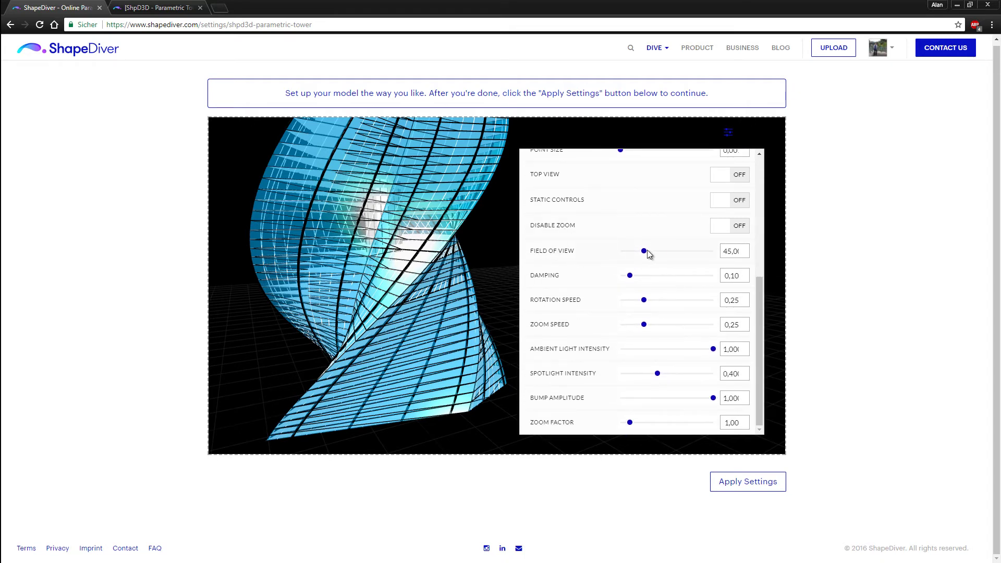
Step: Set the viewer's field of view to 35
{"action": "mouse_move", "coordinate": [644, 250]}
{"action": "left_mouse_down"}
{"action": "mouse_move", "coordinate": [635, 252]}
{"action": "mouse_move", "coordinate": [660, 251]}
{"action": "mouse_move", "coordinate": [645, 252]}
{"action": "left_mouse_up"}
{"action": "left_click", "coordinate": [726, 252]}
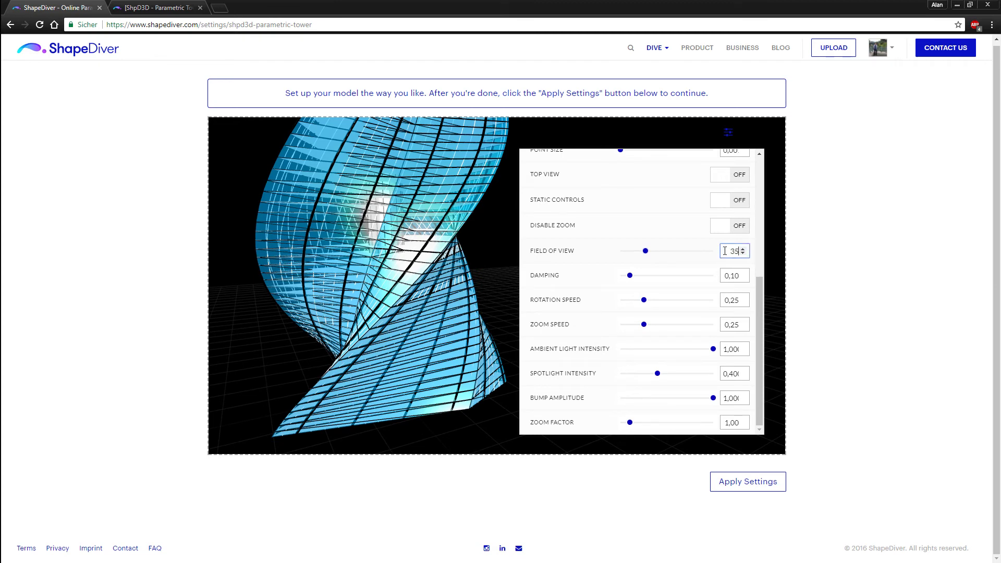
{"action": "key", "text": "Return"}
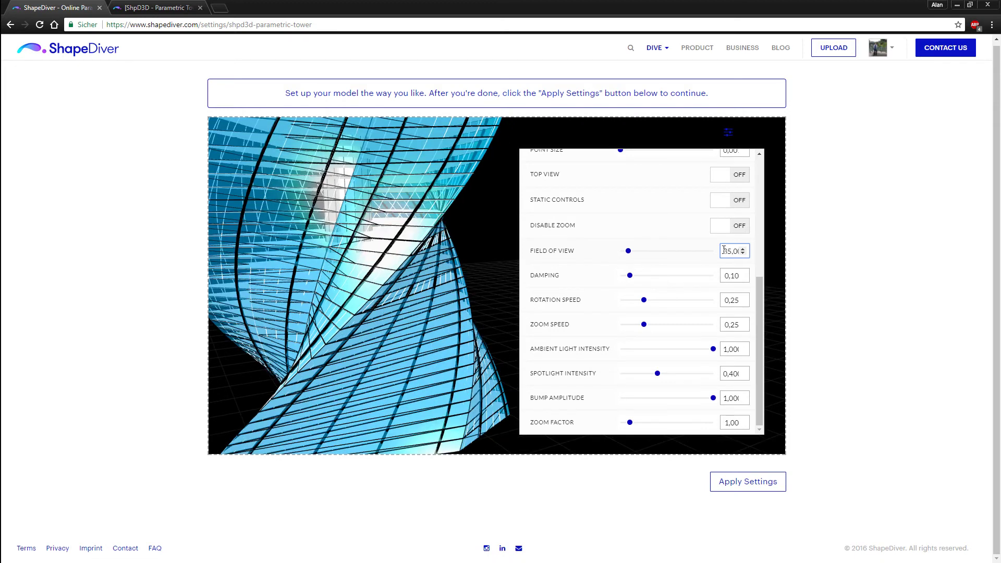
Step: Set the damping and ambient light intensity to 0 and turn on the top view
{"action": "left_click_drag", "start_coordinate": [630, 276], "coordinate": [620, 275]}
{"action": "left_click_drag", "start_coordinate": [711, 350], "coordinate": [568, 348]}
{"action": "left_click", "coordinate": [729, 174]}
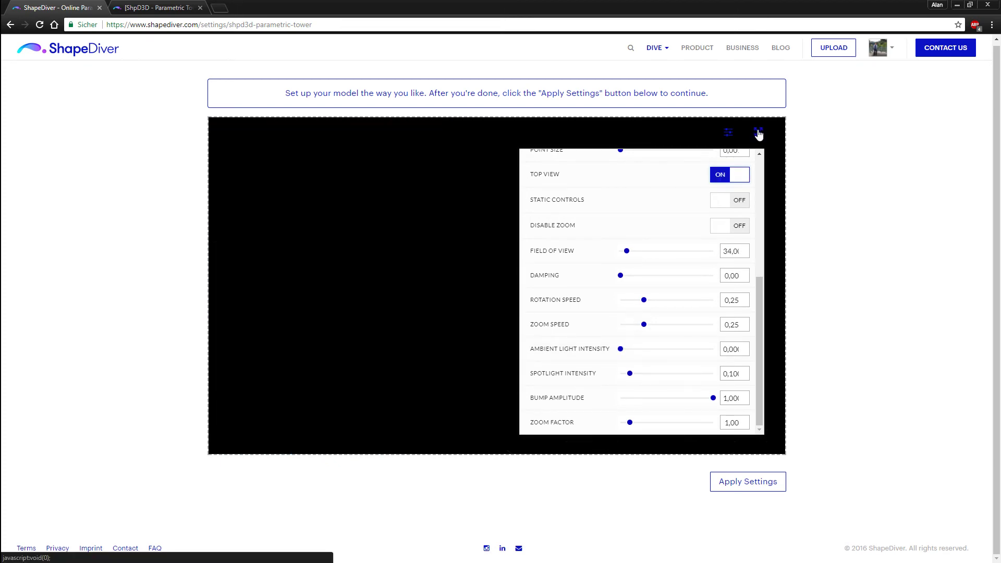
Step: Switch the viewer to full screen and inspect the tower's facade up close
{"action": "left_click", "coordinate": [758, 133]}
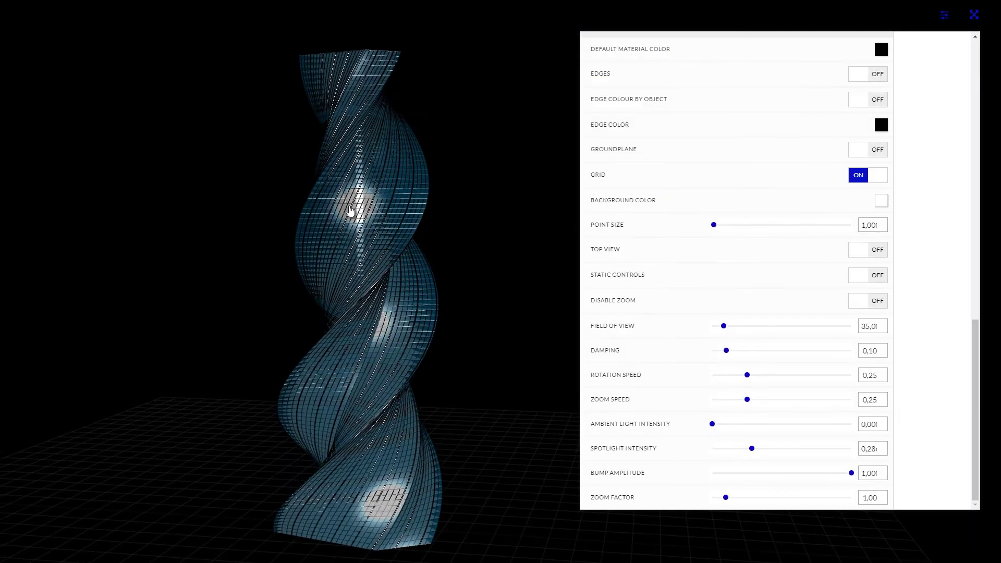
{"action": "scroll", "coordinate": [323, 204], "scroll_direction": "up", "scroll_amount": 3}
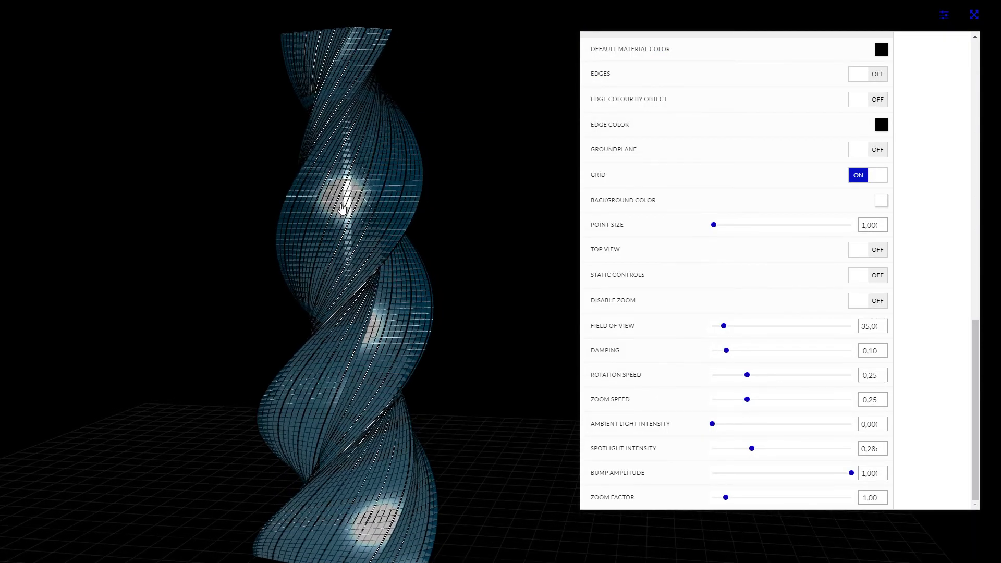
{"action": "left_click_drag", "start_coordinate": [313, 201], "coordinate": [278, 255]}
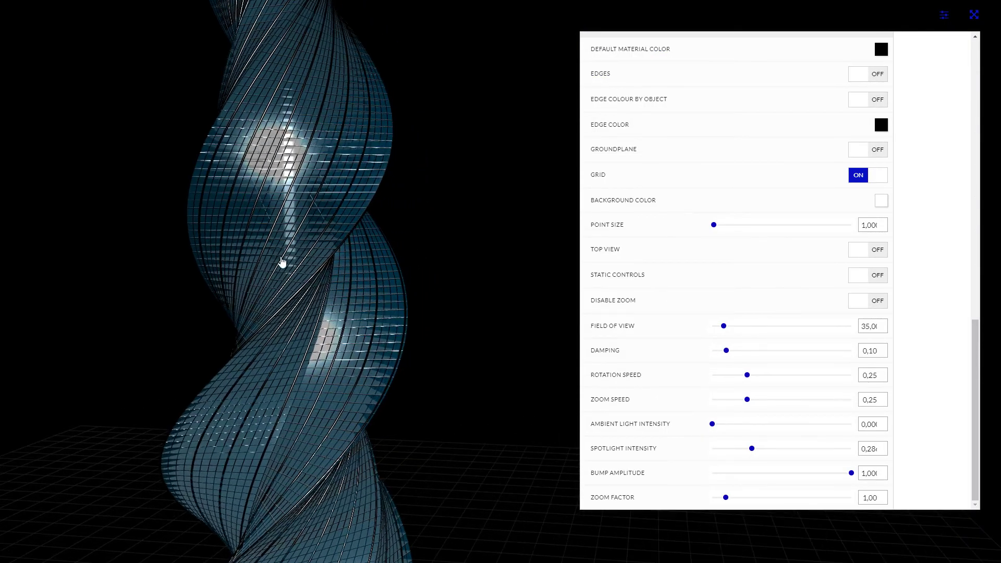
{"action": "left_click_drag", "start_coordinate": [316, 311], "coordinate": [368, 304]}
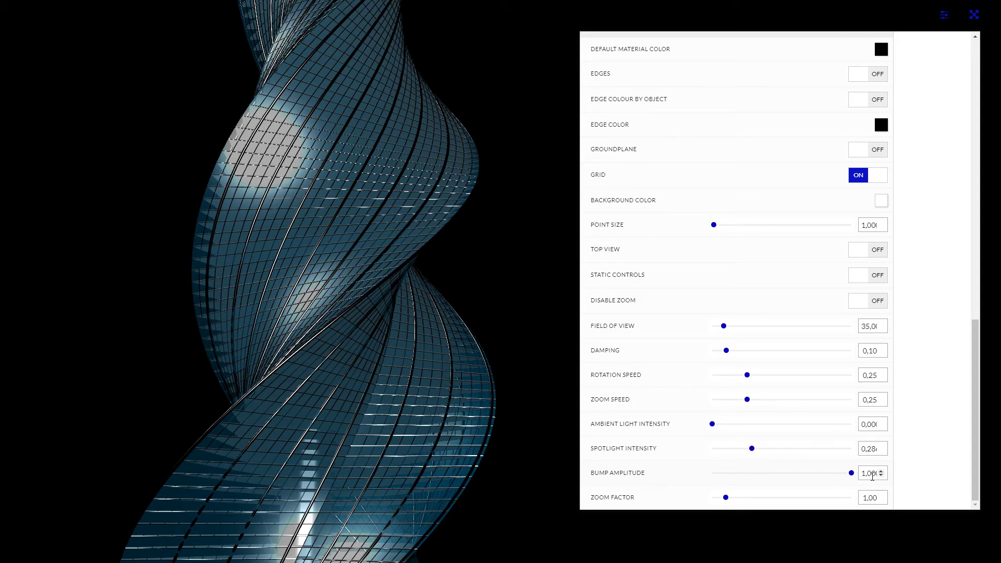
Step: Set the bump amplitude to 0,9 and check the tower's surface from another angle
{"action": "double_click", "coordinate": [886, 469]}
{"action": "type", "text": ",9"}
{"action": "left_click_drag", "start_coordinate": [346, 129], "coordinate": [313, 277]}
{"action": "left_click_drag", "start_coordinate": [429, 300], "coordinate": [453, 305]}
Step: Change the initial tower generator profile to 03RD PROFILE FORM and check the resulting tower
{"action": "scroll", "coordinate": [873, 77], "scroll_direction": "up", "scroll_amount": 15}
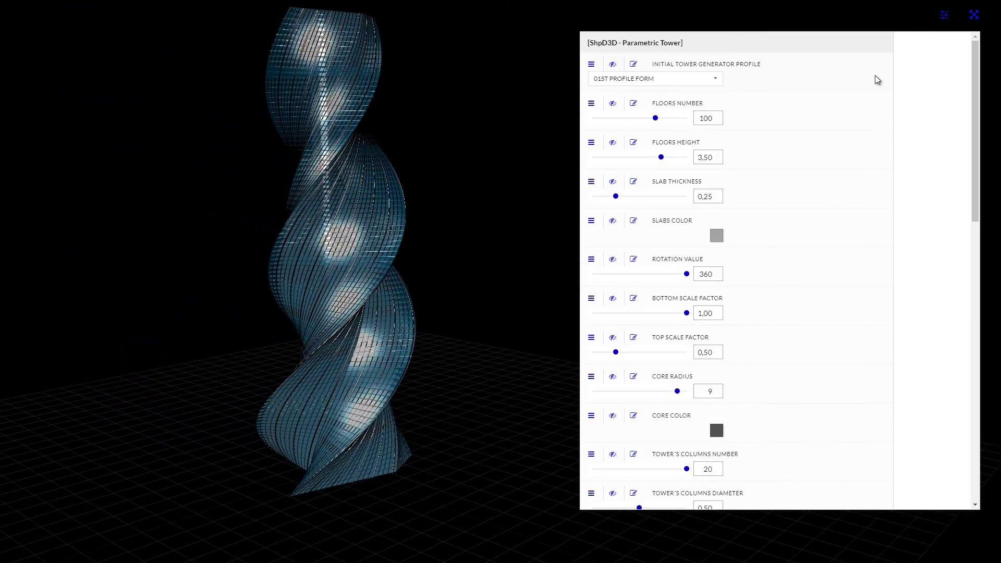
{"action": "left_click", "coordinate": [636, 82]}
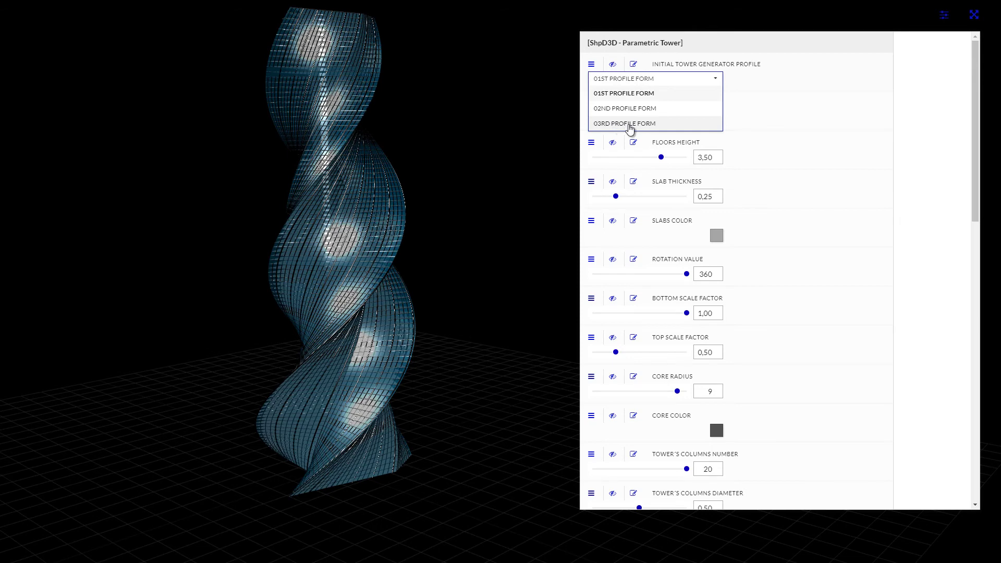
{"action": "left_click", "coordinate": [628, 125]}
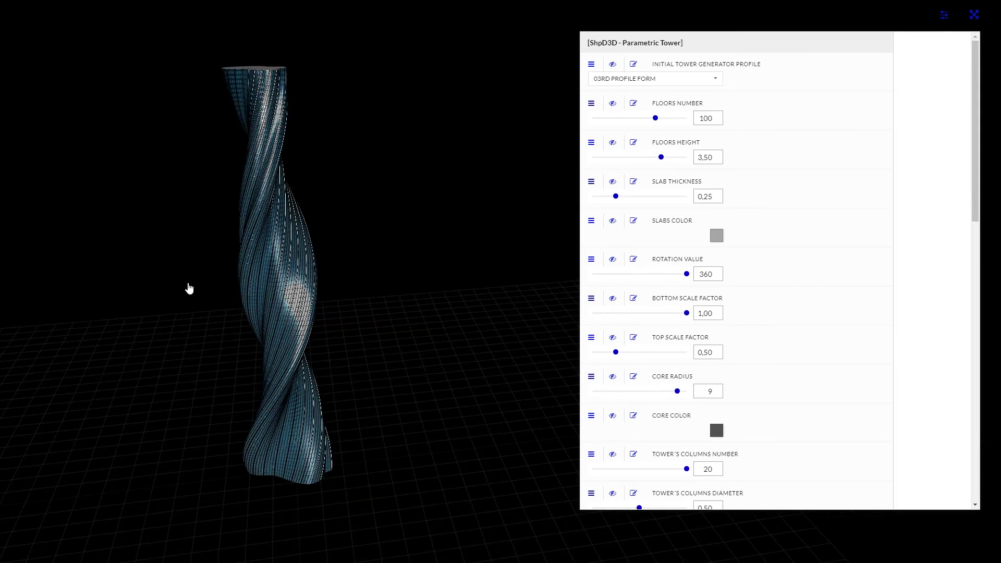
{"action": "left_click_drag", "start_coordinate": [290, 301], "coordinate": [251, 254]}
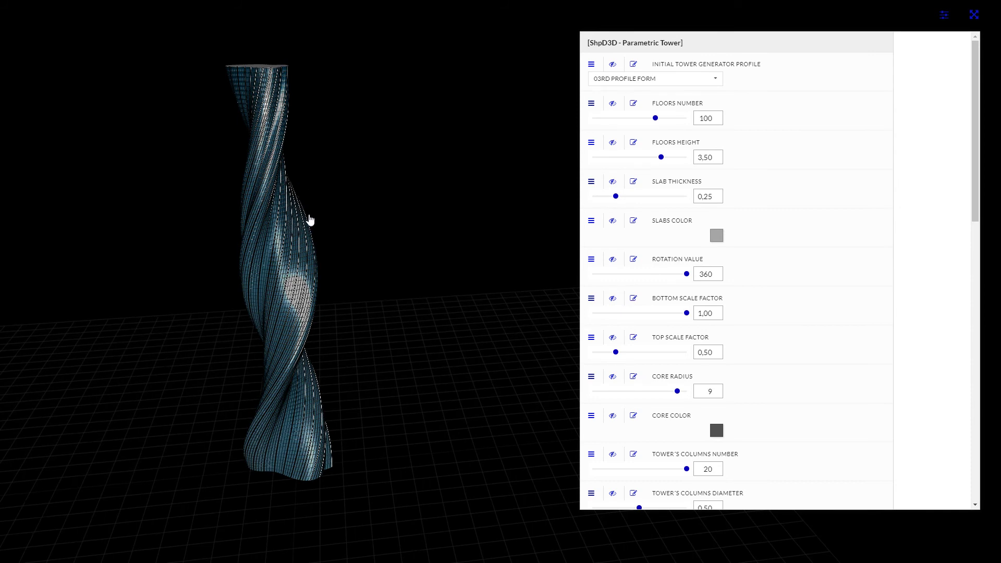
Step: Collapse the tower parameter and Viewer Settings groups and leave full-screen mode
{"action": "left_click", "coordinate": [672, 45]}
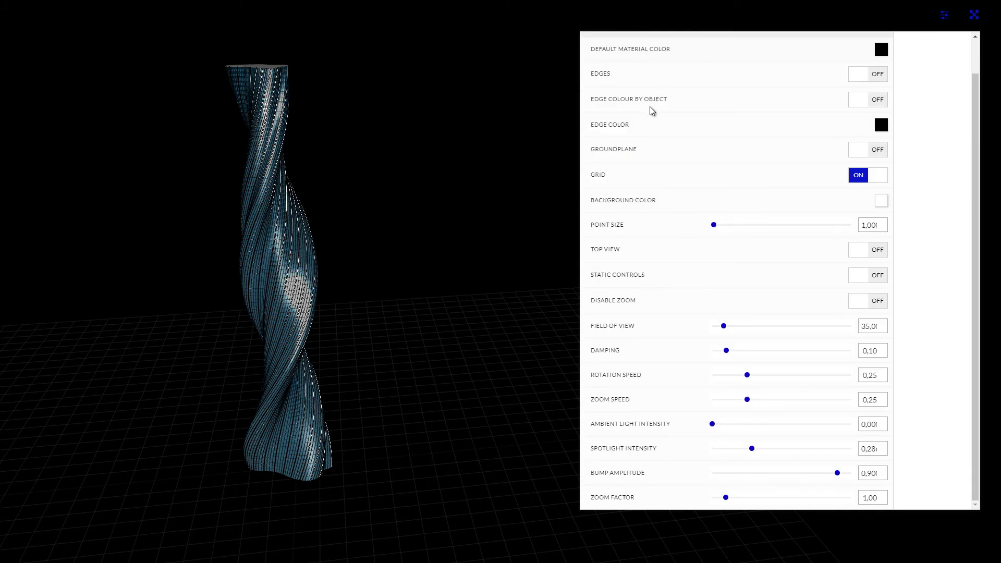
{"action": "scroll", "coordinate": [650, 108], "scroll_direction": "up", "scroll_amount": 2}
{"action": "left_click", "coordinate": [634, 68]}
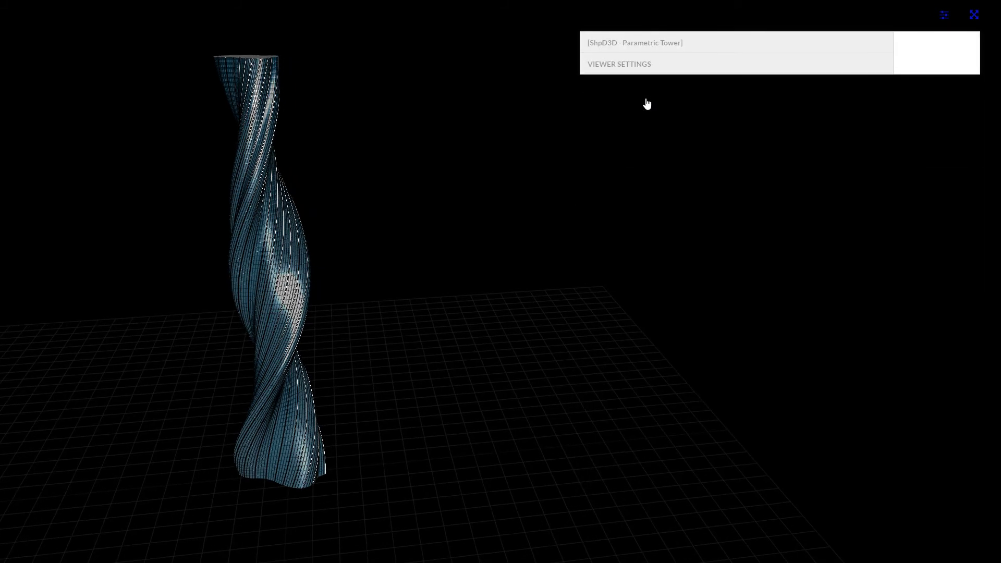
{"action": "left_click", "coordinate": [974, 17]}
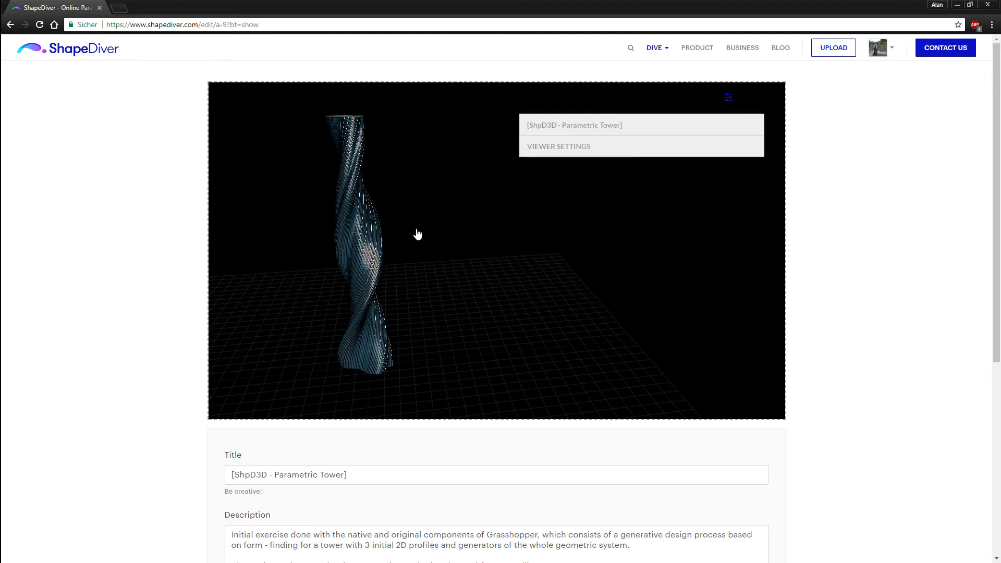
Step: Save the private model with its existing title, description and tags, and view its published page
{"action": "scroll", "coordinate": [109, 245], "scroll_direction": "down", "scroll_amount": 6}
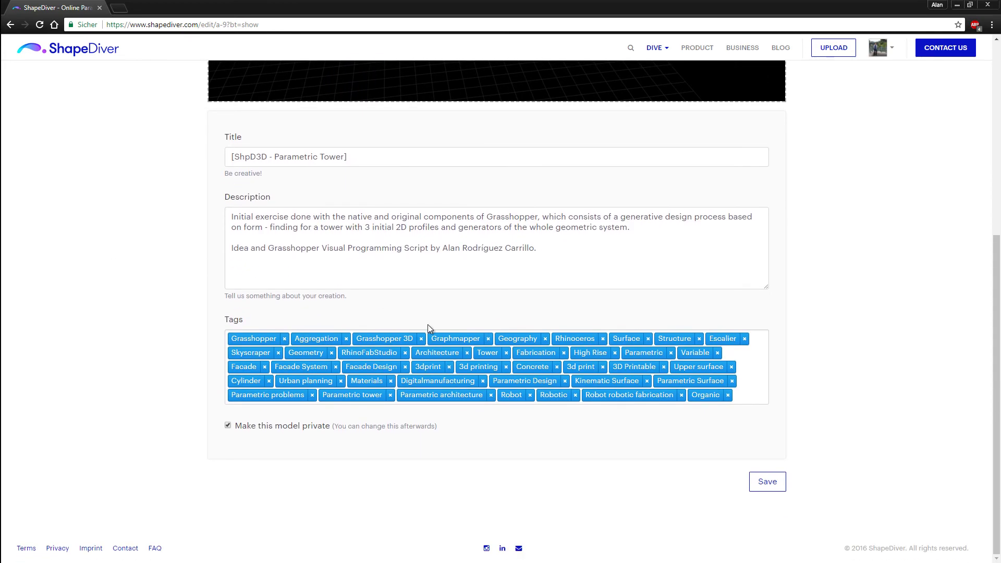
{"action": "left_click", "coordinate": [754, 481]}
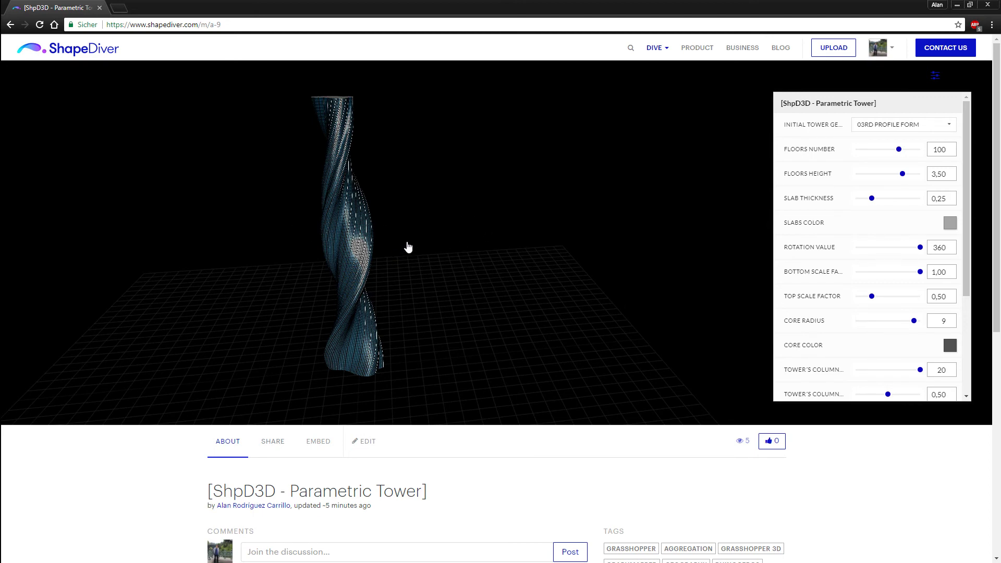
{"action": "mouse_move", "coordinate": [379, 255]}
{"action": "left_mouse_down"}
{"action": "mouse_move", "coordinate": [393, 252]}
{"action": "mouse_move", "coordinate": [384, 250]}
{"action": "left_mouse_up"}
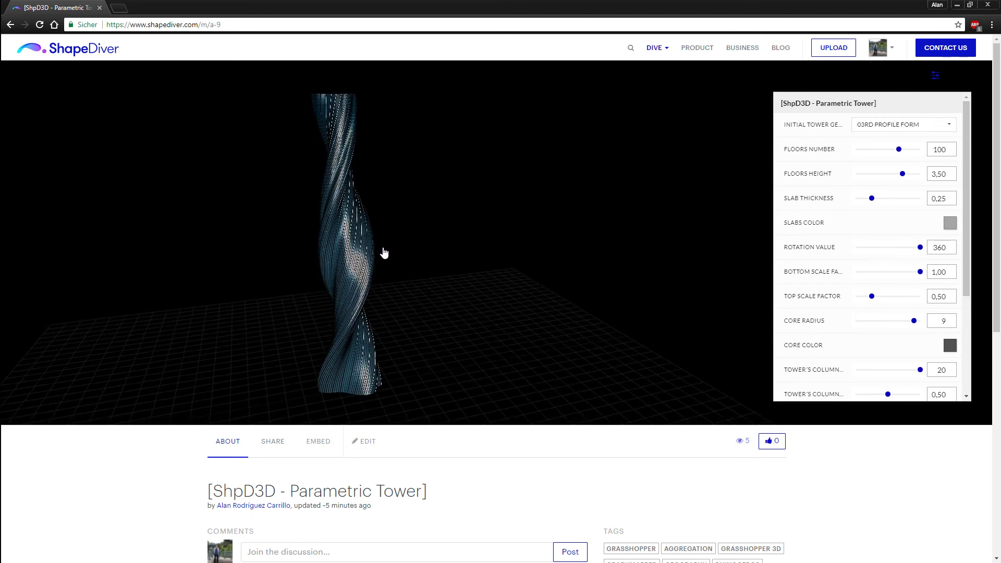
Step: Review the model's allowed hosts and embed code options, and inspect the published tower from several angles
{"action": "left_click", "coordinate": [322, 444]}
{"action": "scroll", "coordinate": [417, 475], "scroll_direction": "down", "scroll_amount": 8}
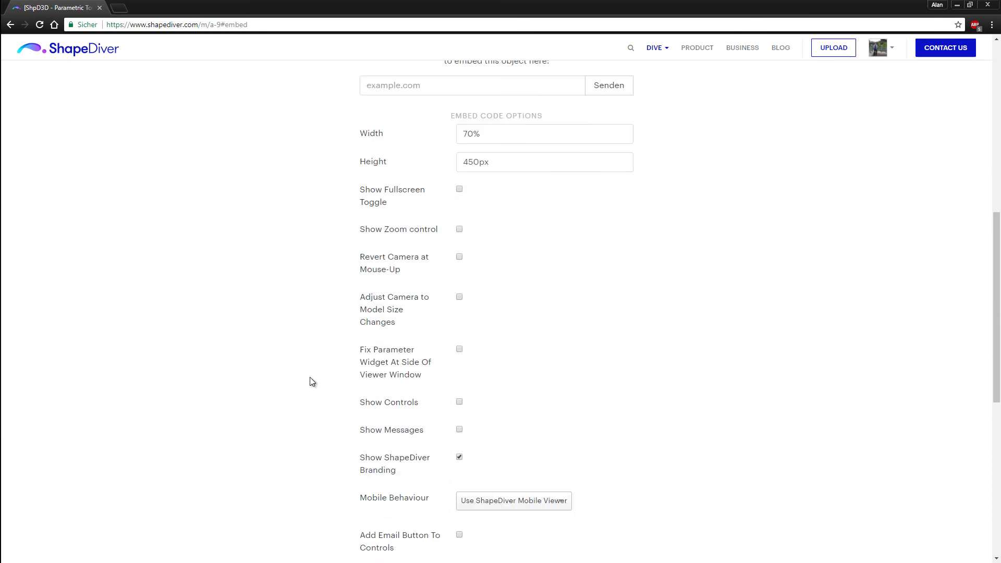
{"action": "scroll", "coordinate": [312, 380], "scroll_direction": "down", "scroll_amount": 2}
{"action": "scroll", "coordinate": [321, 375], "scroll_direction": "up", "scroll_amount": 9}
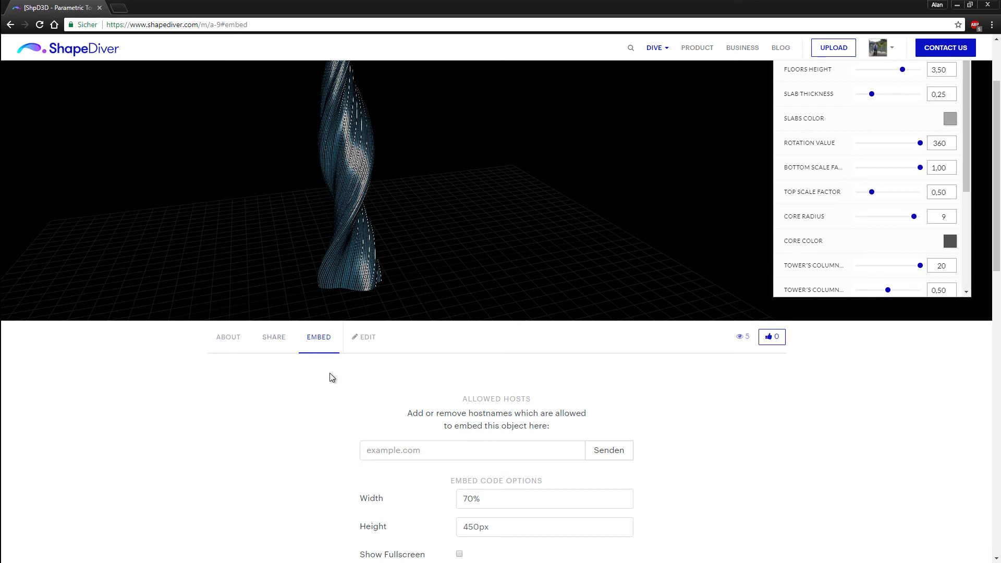
{"action": "scroll", "coordinate": [219, 438], "scroll_direction": "up", "scroll_amount": 2}
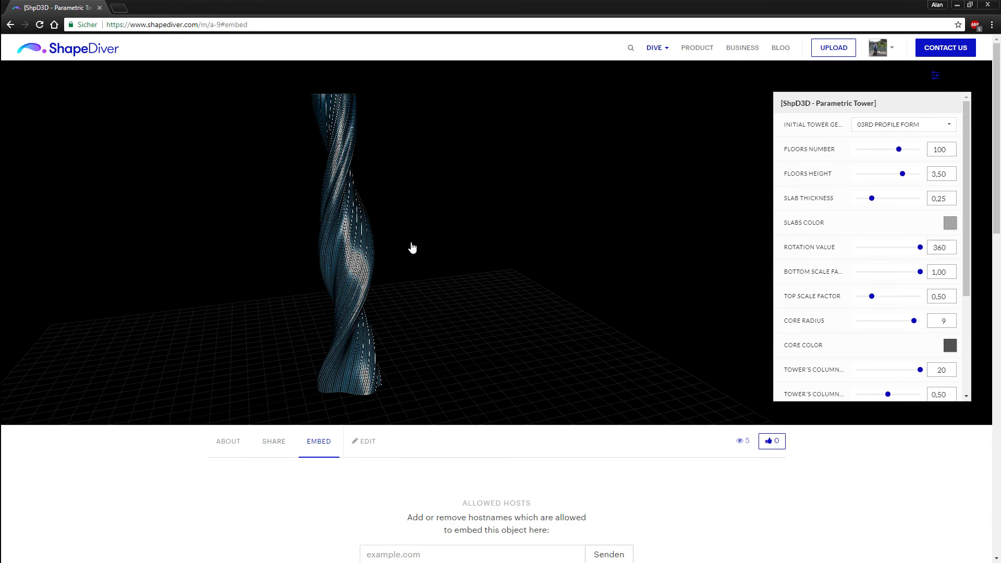
{"action": "left_click_drag", "start_coordinate": [335, 229], "coordinate": [456, 283]}
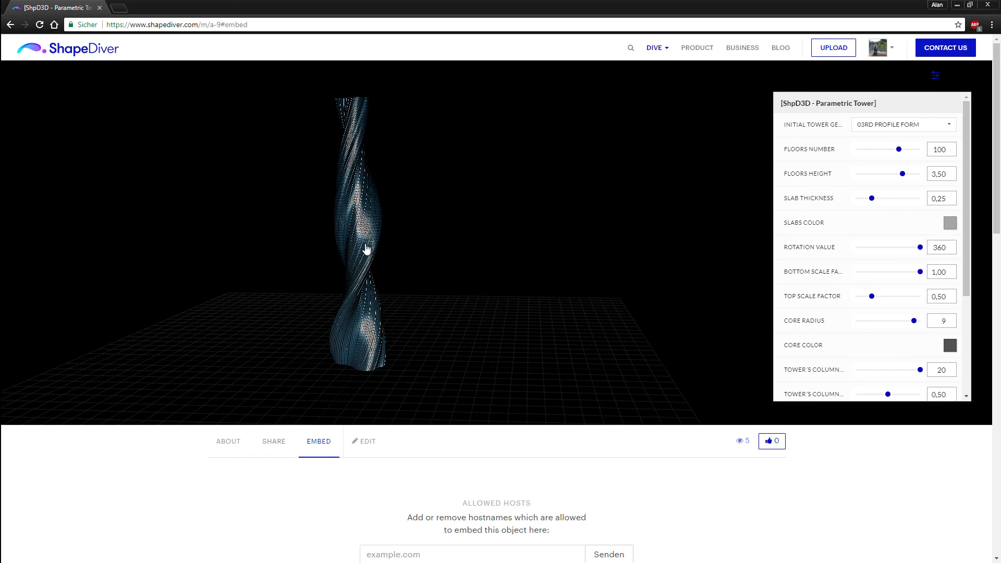
{"action": "left_click_drag", "start_coordinate": [370, 250], "coordinate": [379, 243]}
{"action": "scroll", "coordinate": [498, 232], "scroll_direction": "up", "scroll_amount": 3}
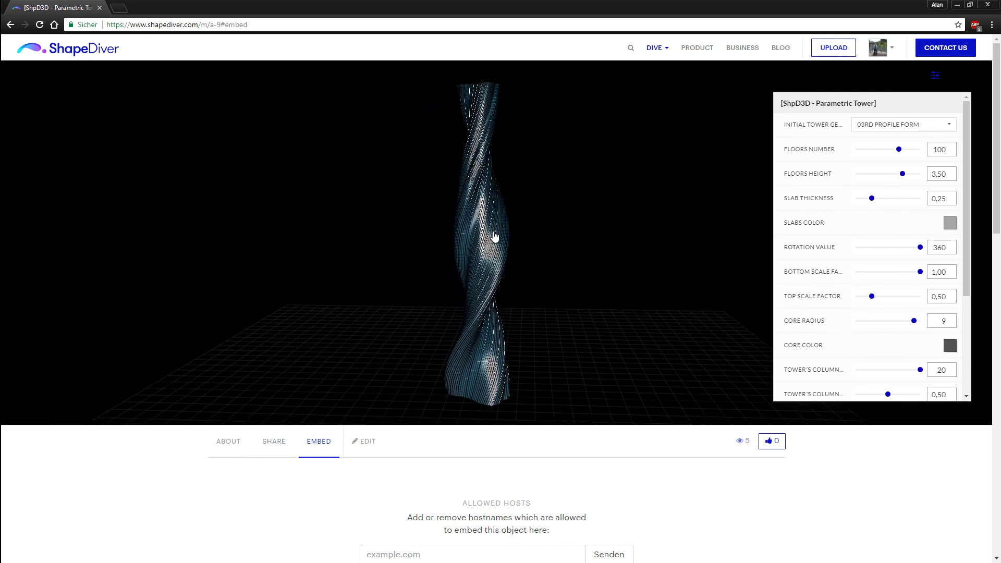
{"action": "scroll", "coordinate": [471, 261], "scroll_direction": "down", "scroll_amount": 1}
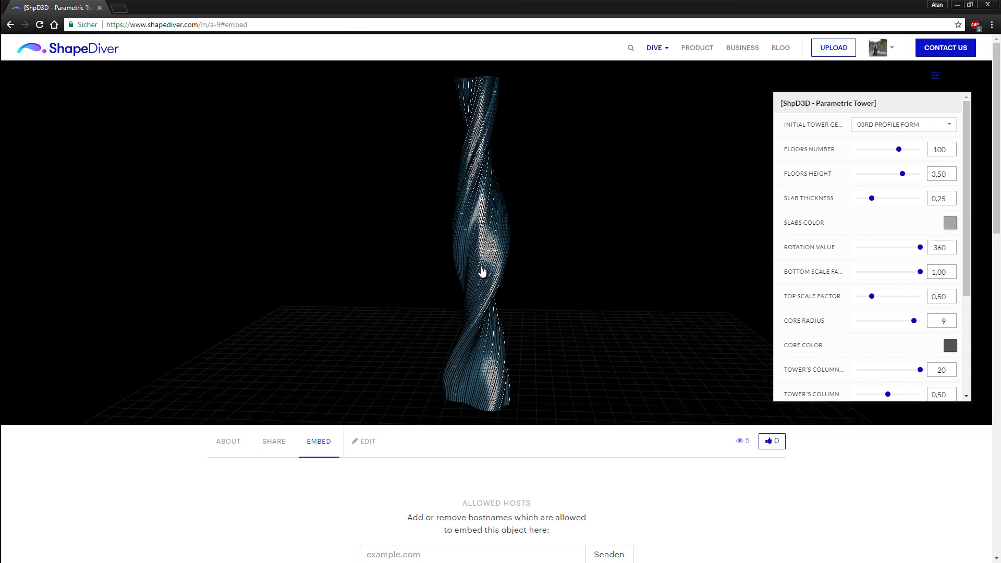